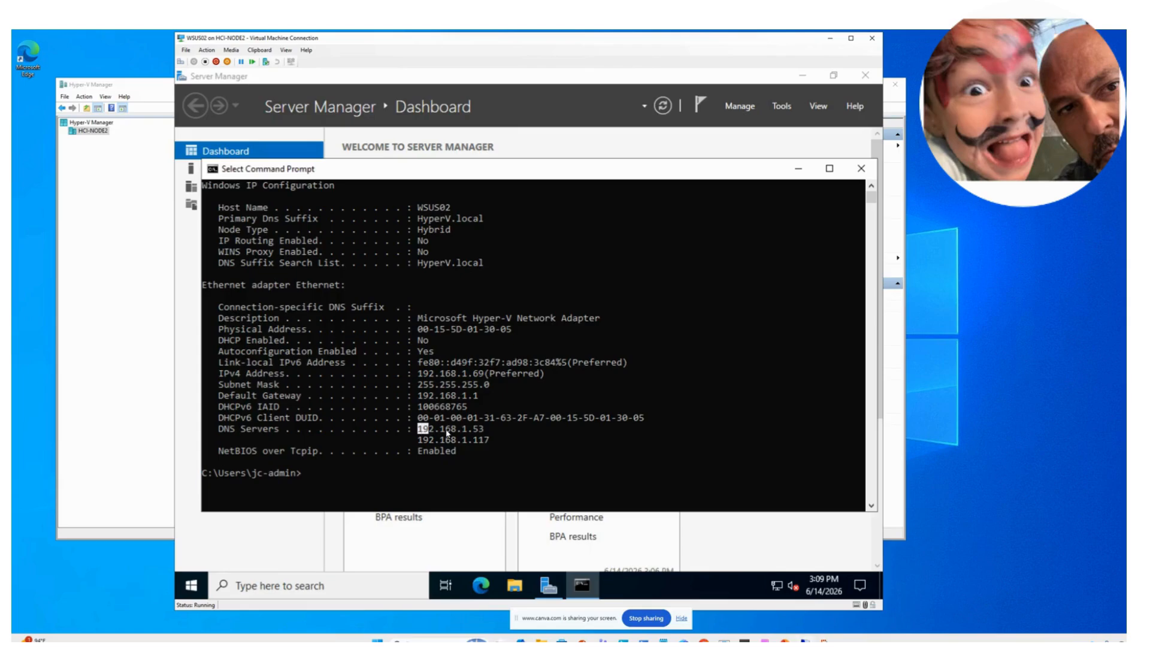
- Run nslookup for dc1, dc2 and dc3 to confirm they resolve through DNS
{"action": "left_click", "coordinate": [386, 472]}
{"action": "type", "text": "ping"}
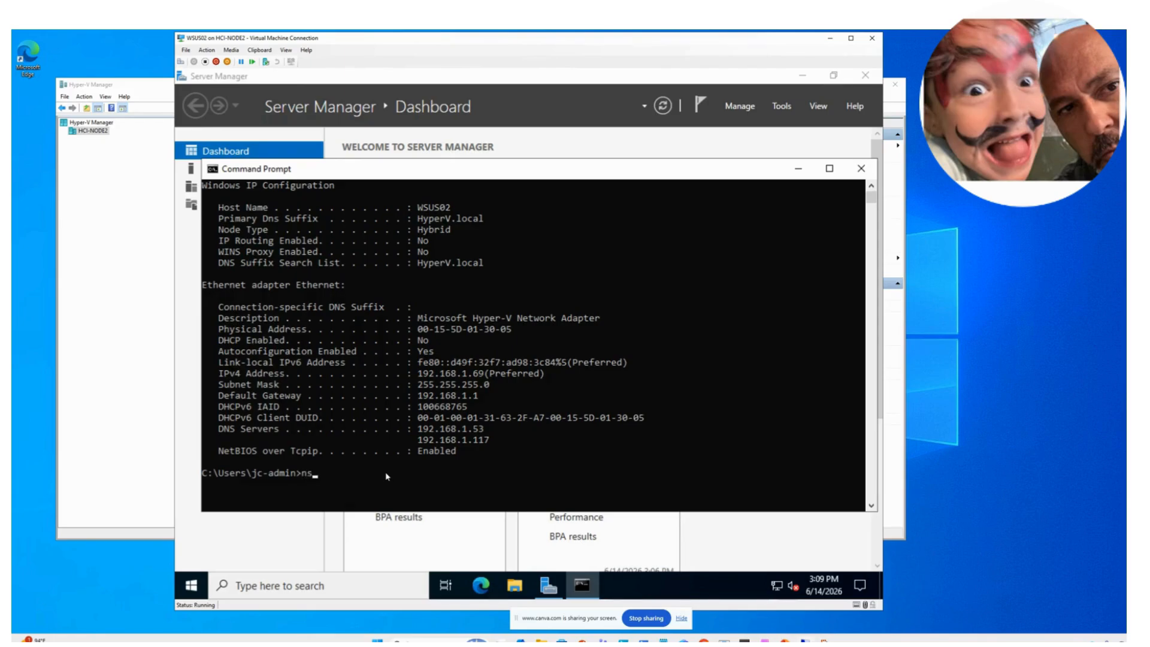
{"action": "type", "text": "ook[p"}
{"action": "type", "text": "up"}
{"action": "key", "text": "Return"}
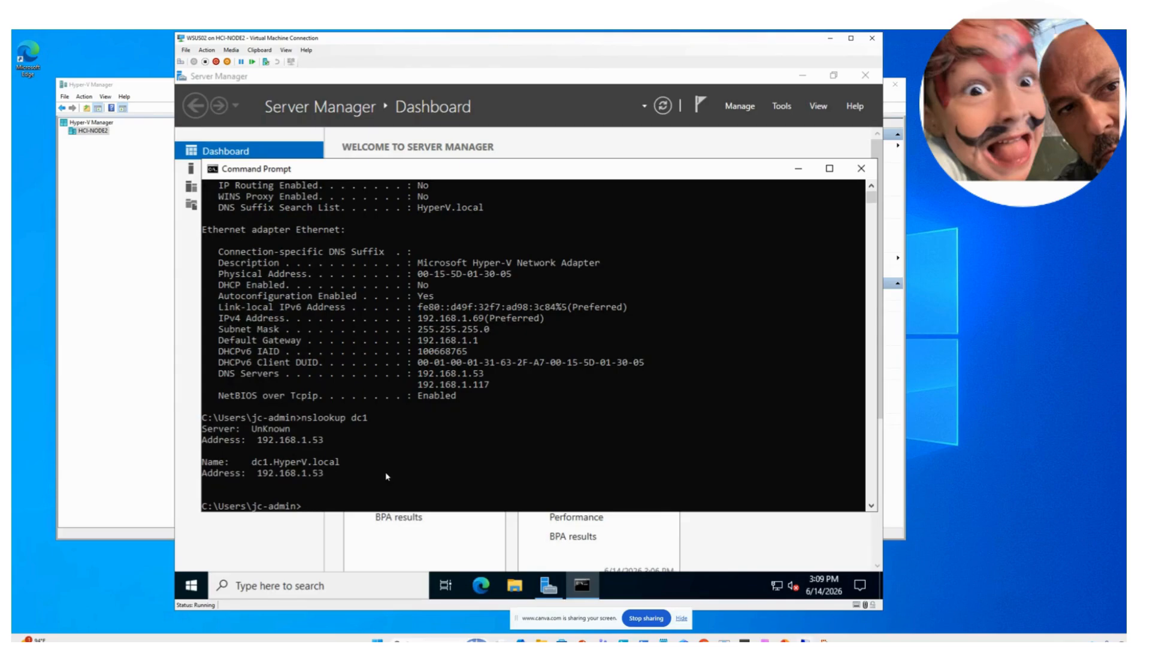
{"action": "key", "text": "Up"}
{"action": "key", "text": "BackSpace"}
{"action": "type", "text": "2"}
{"action": "key", "text": "Return"}
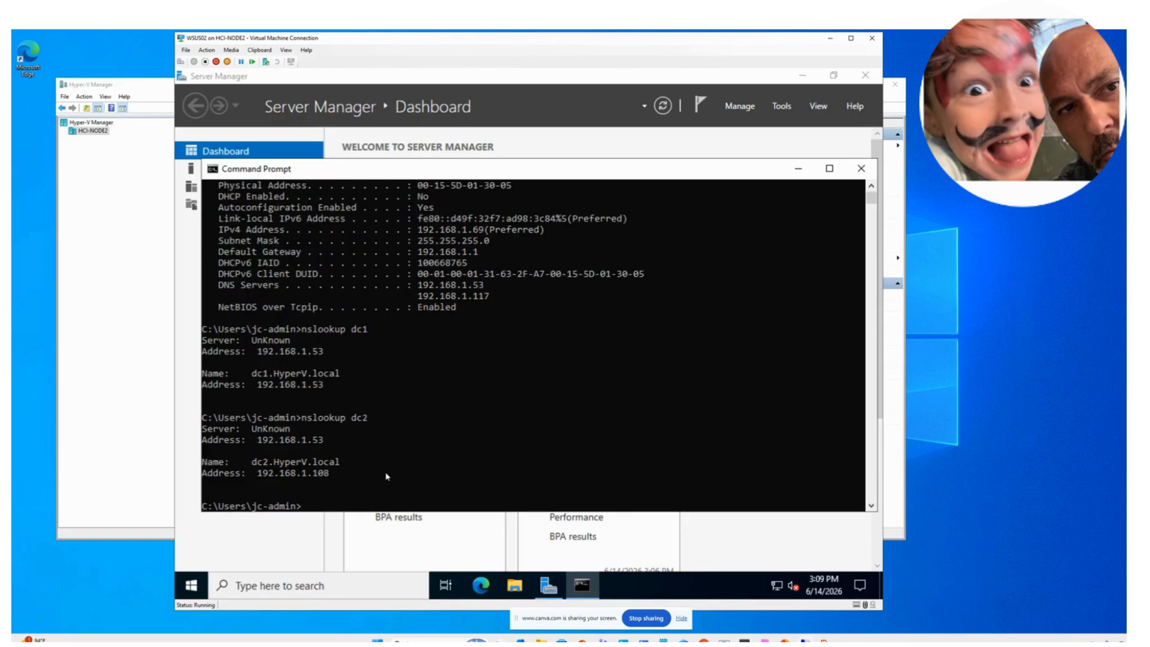
{"action": "key", "text": "Up"}
{"action": "type", "text": "3"}
{"action": "key", "text": "Return"}
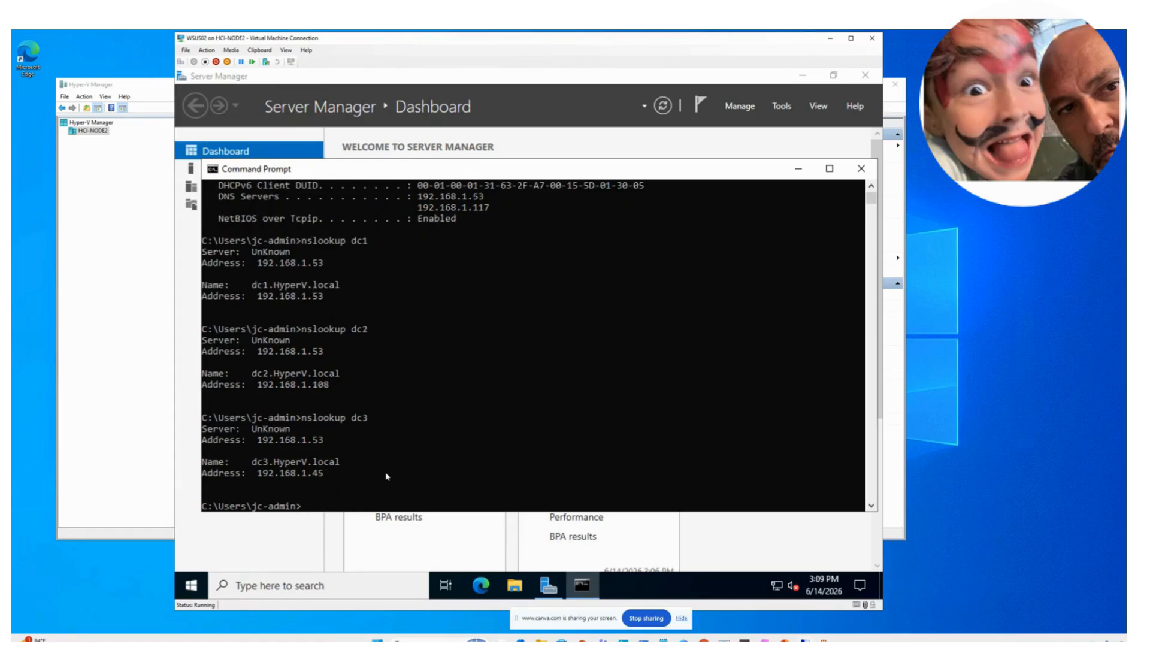
- Ping 192.168.1.117, confirm 4/4 replies, then minimize Command Prompt
{"action": "key", "text": "Up"}
{"action": "key", "text": "Up"}
{"action": "key", "text": "Up"}
{"action": "key", "text": "Up"}
{"action": "key", "text": "Escape"}
{"action": "type", "text": "ping"}
{"action": "key", "text": "Down"}
{"action": "key", "text": "Up"}
{"action": "key", "text": "BackSpace"}
{"action": "key", "text": "BackSpace"}
{"action": "key", "text": "BackSpace"}
{"action": "key", "text": "BackSpace"}
{"action": "key", "text": "BackSpace"}
{"action": "key", "text": "BackSpace"}
{"action": "key", "text": "BackSpace"}
{"action": "key", "text": "BackSpace"}
{"action": "key", "text": "BackSpace"}
{"action": "key", "text": "BackSpace"}
{"action": "key", "text": "BackSpace"}
{"action": "key", "text": "BackSpace"}
{"action": "type", "text": "ping 192.168.1.1147"}
{"action": "key", "text": "Return"}
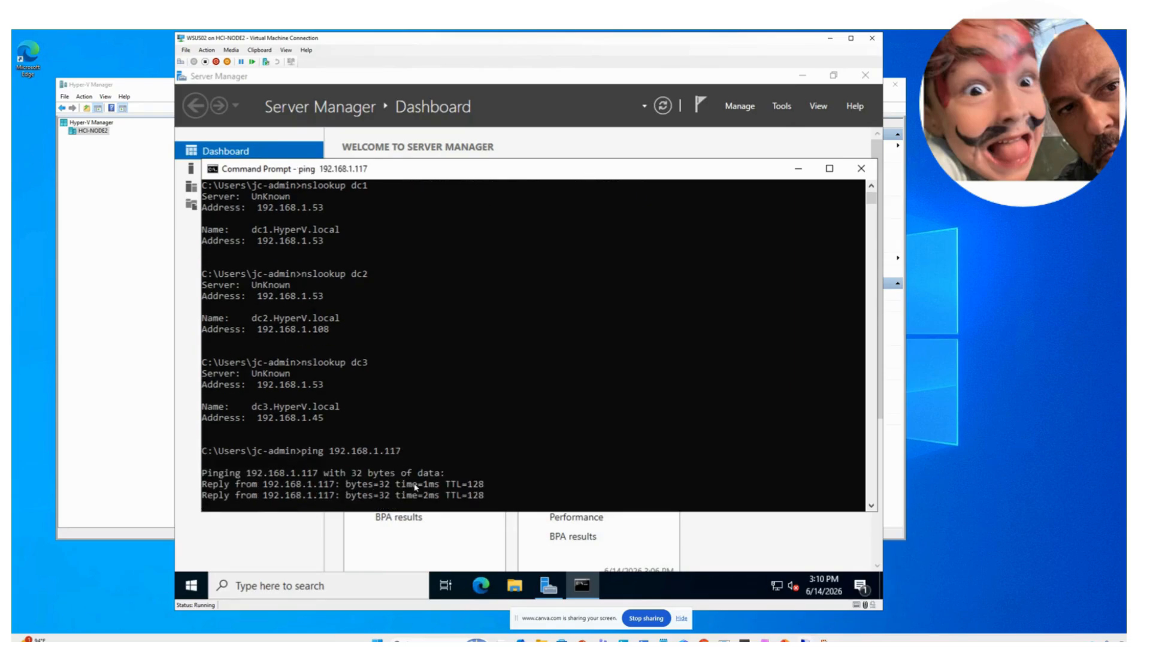
{"action": "left_click", "coordinate": [798, 170]}
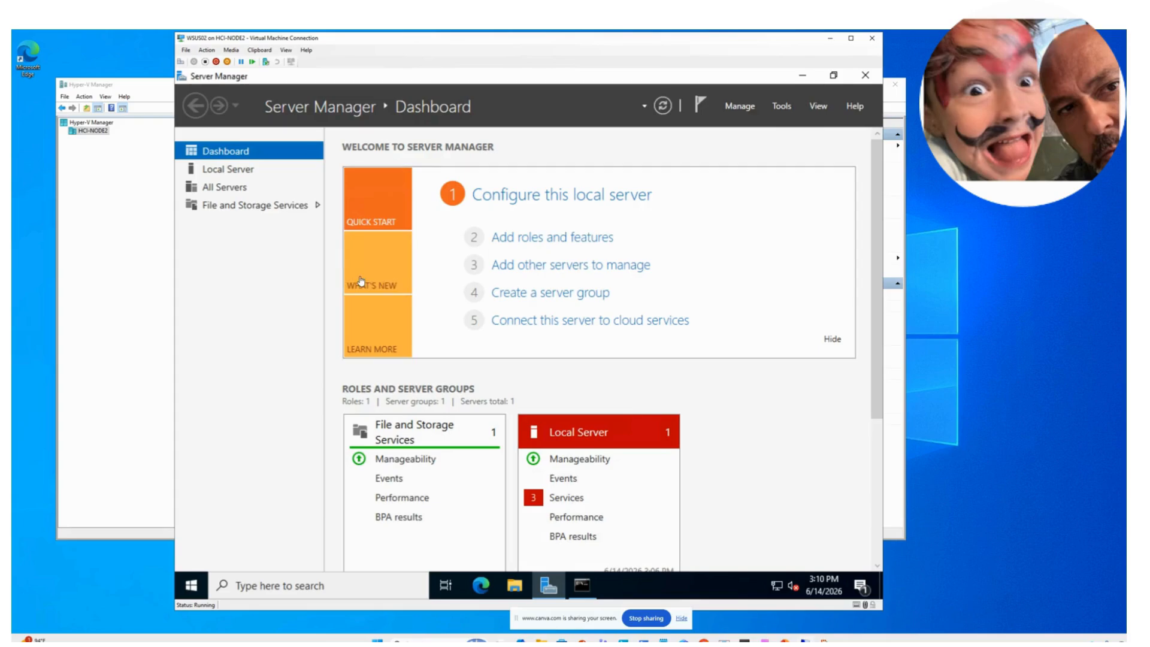
- Start the Add Roles and Features wizard from Server Manager's Manage menu
{"action": "left_click", "coordinate": [783, 108]}
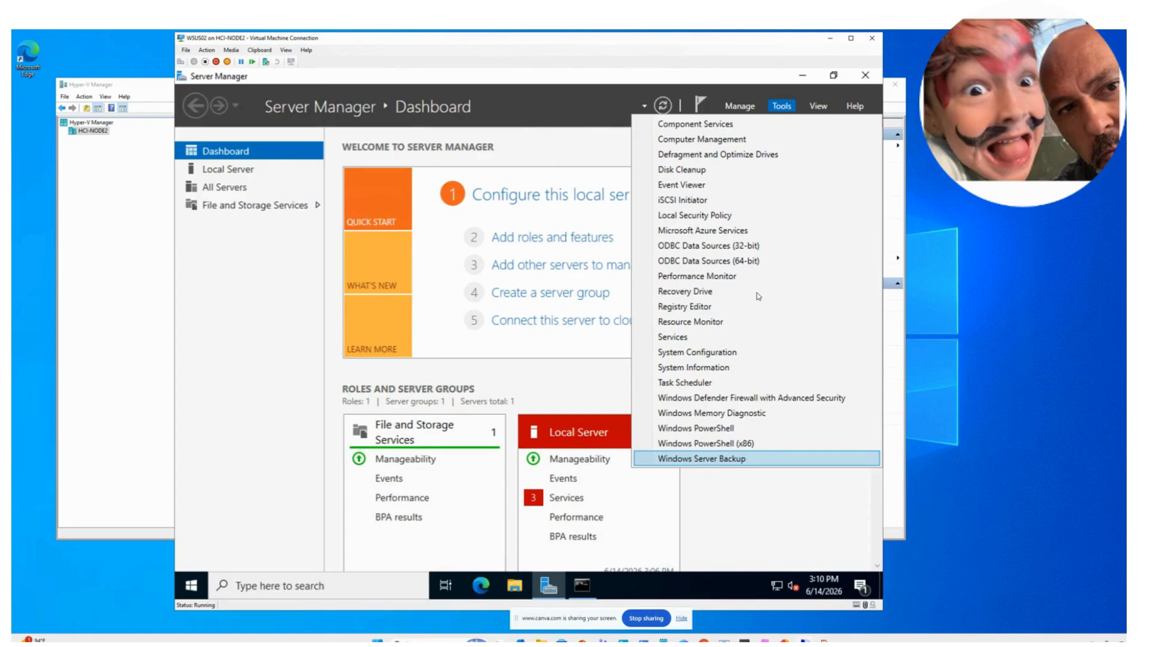
{"action": "left_click", "coordinate": [736, 106]}
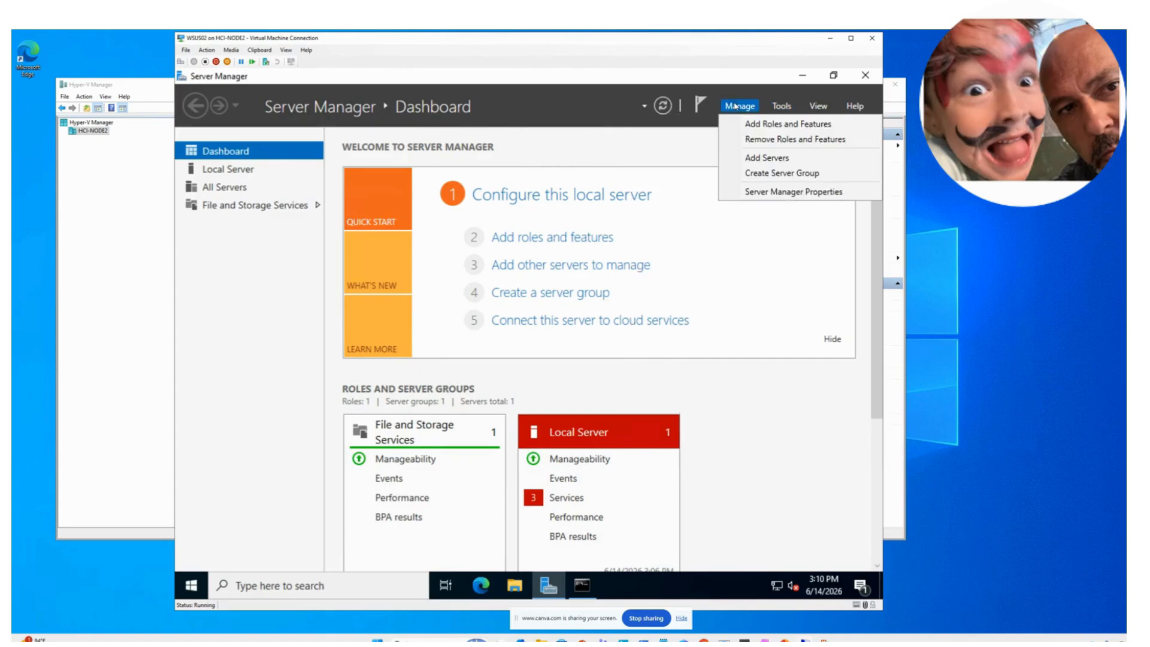
{"action": "left_click", "coordinate": [759, 124]}
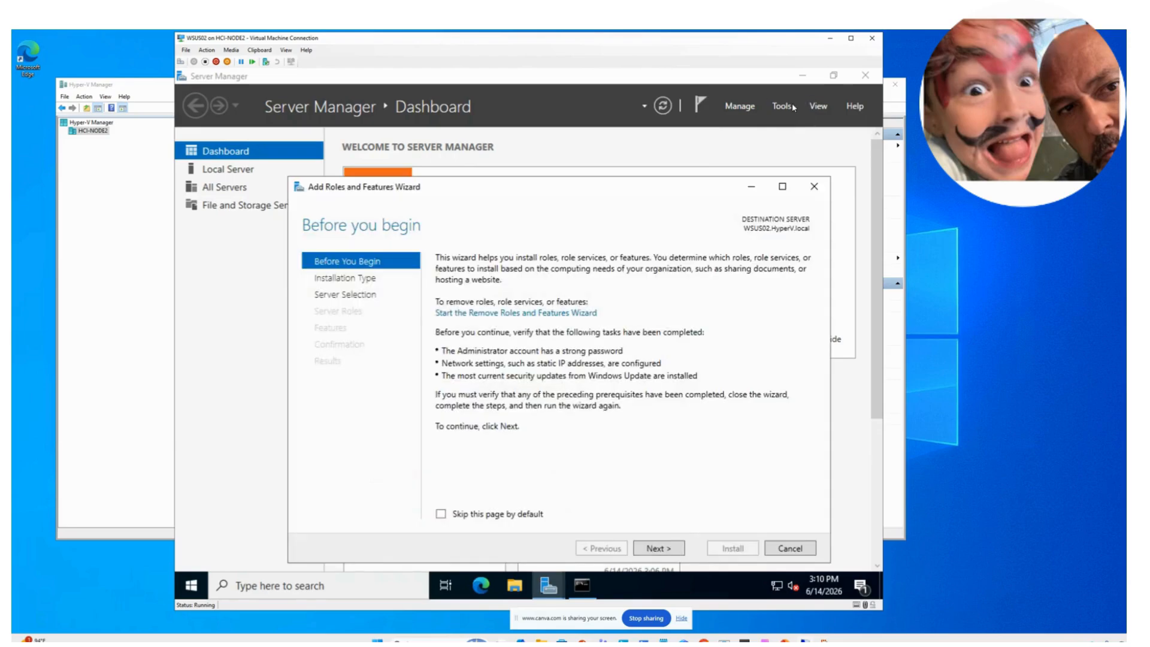
- Open Windows Server Backup from Tools to check it isn't installed, then minimize it
{"action": "left_click", "coordinate": [784, 107]}
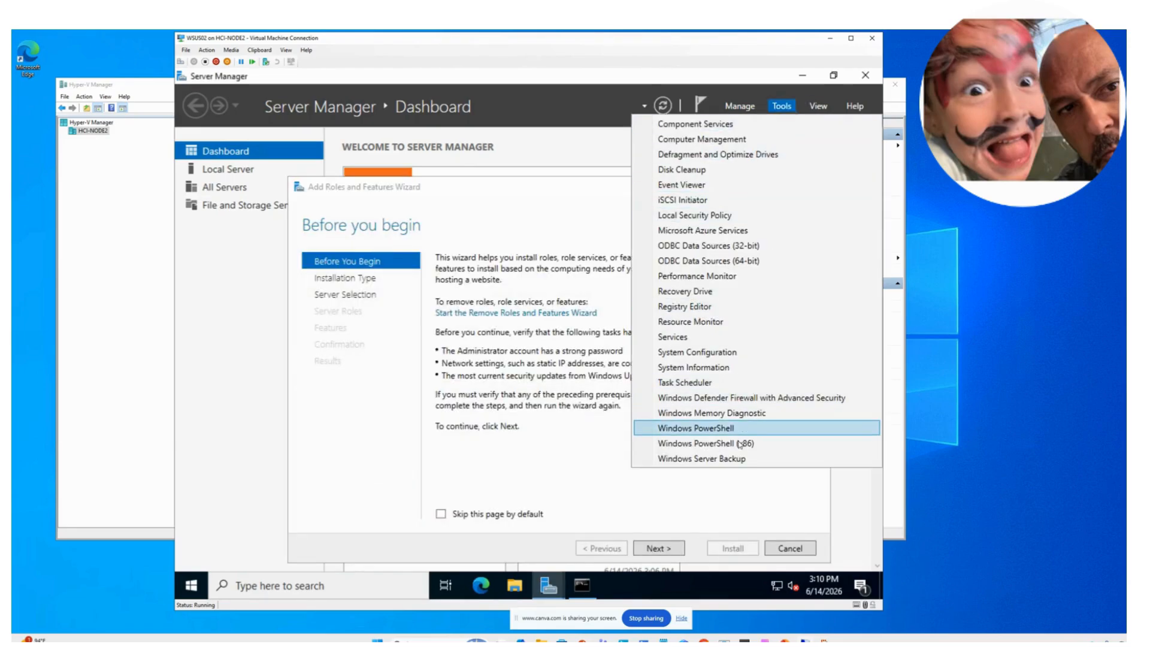
{"action": "left_click", "coordinate": [732, 464]}
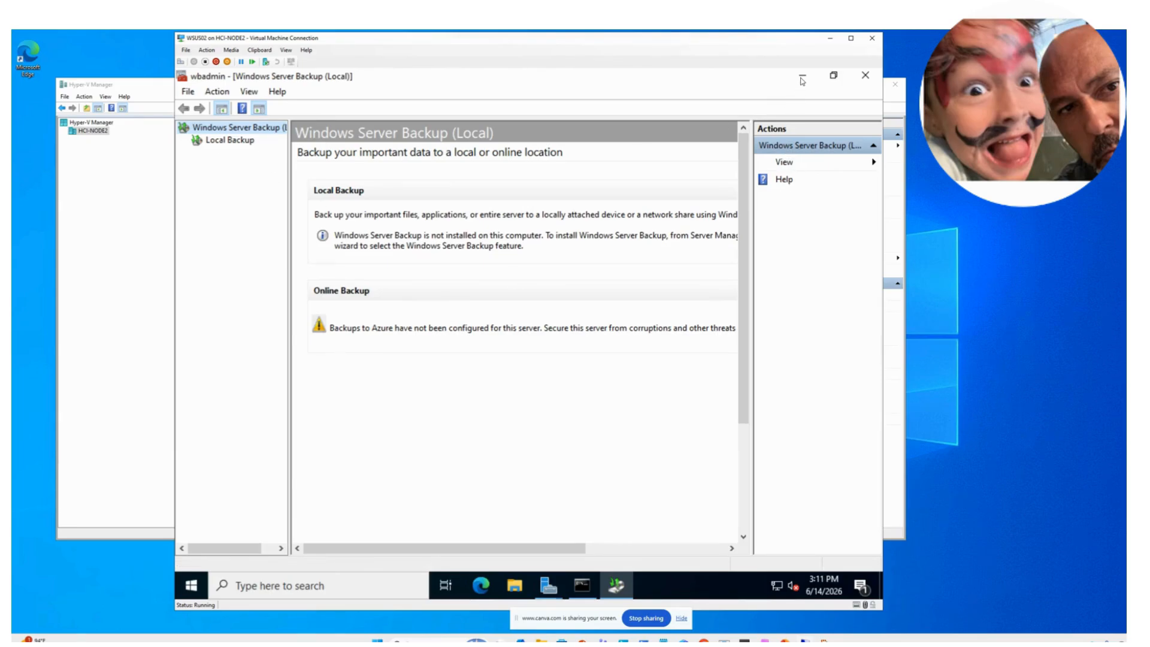
{"action": "left_click", "coordinate": [803, 79]}
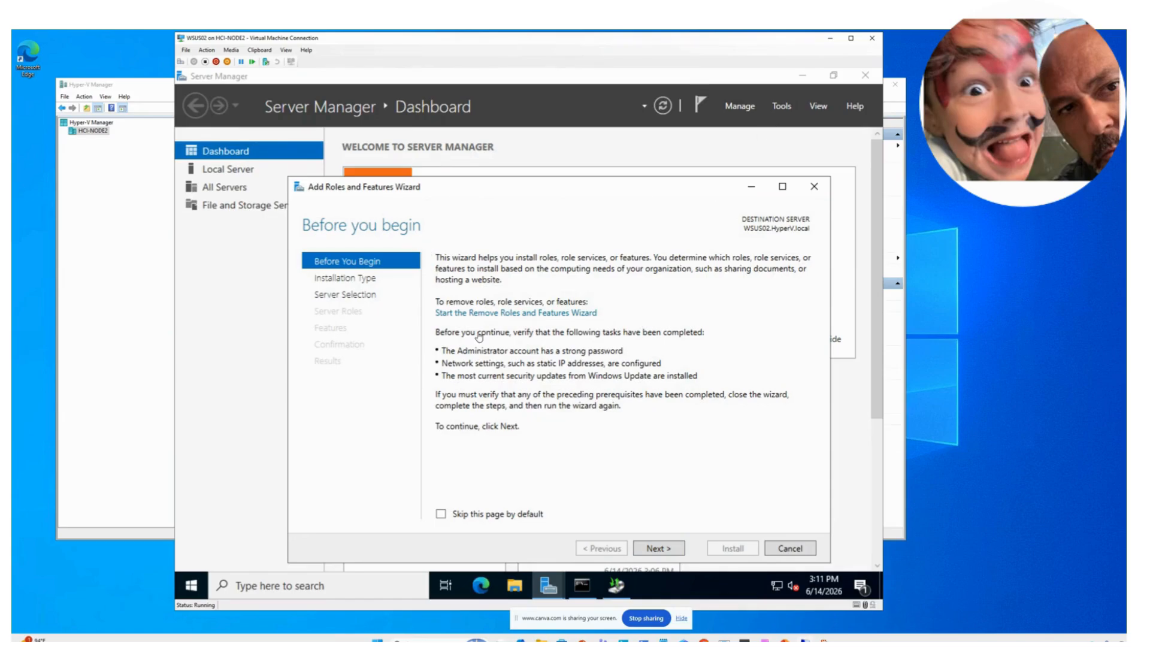
- Keep role-based installation on WSUS02 and select Windows Server Update Services with its required features
{"action": "left_click", "coordinate": [660, 547]}
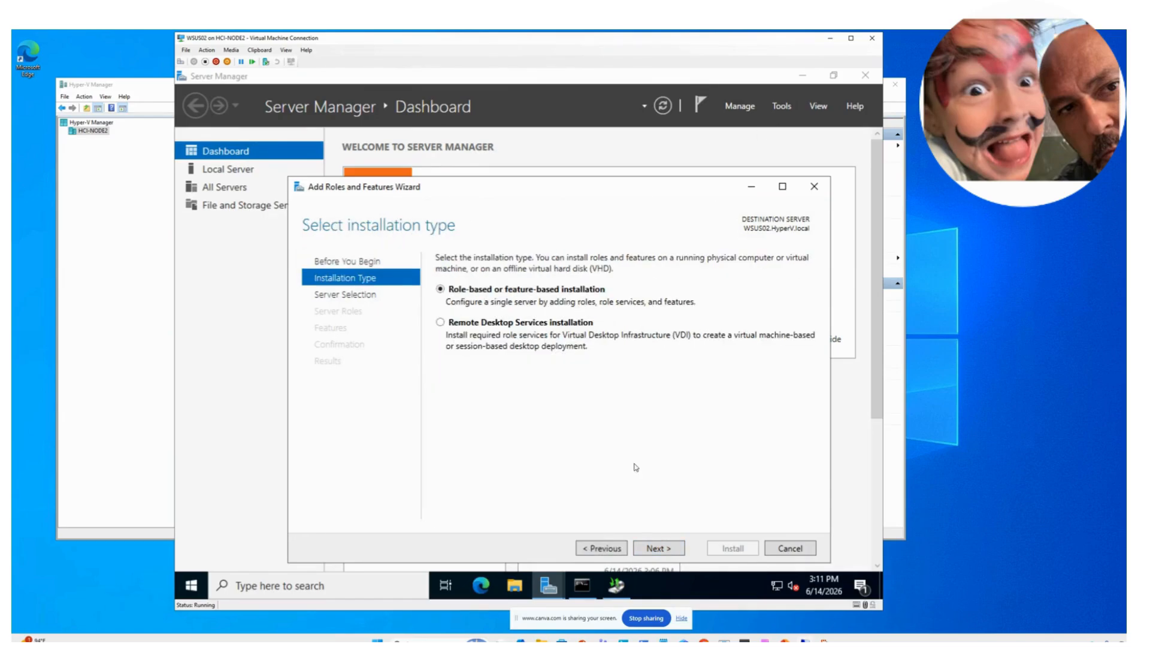
{"action": "left_click", "coordinate": [671, 552]}
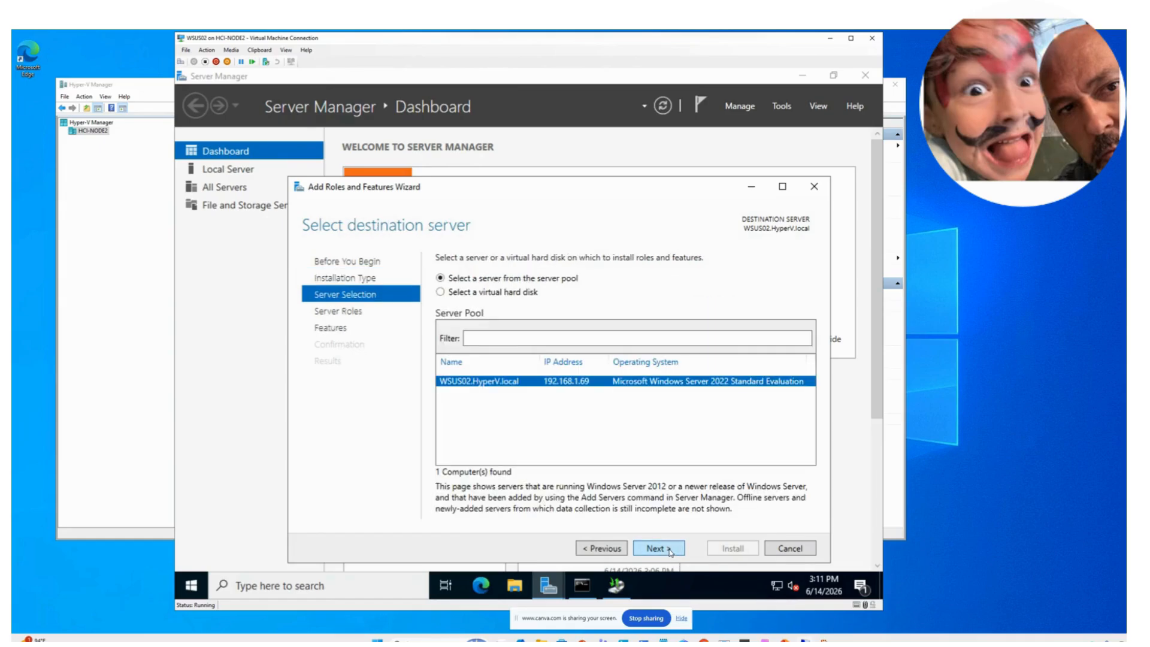
{"action": "left_click", "coordinate": [670, 552]}
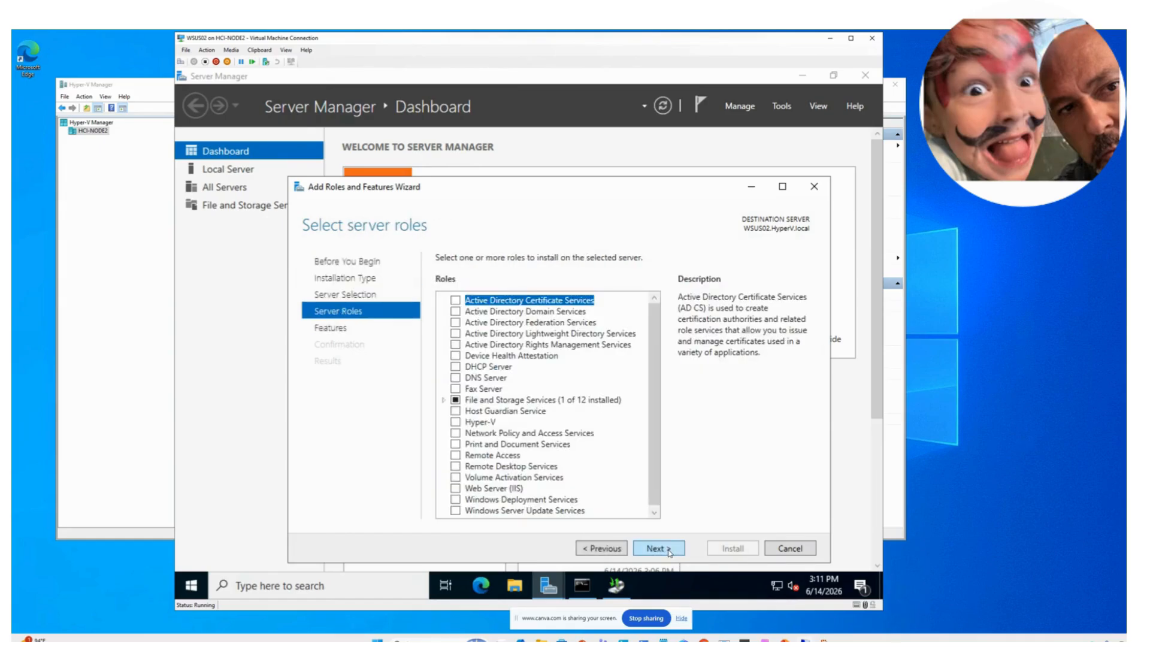
{"action": "scroll", "coordinate": [597, 489], "scroll_direction": "down", "scroll_amount": 1}
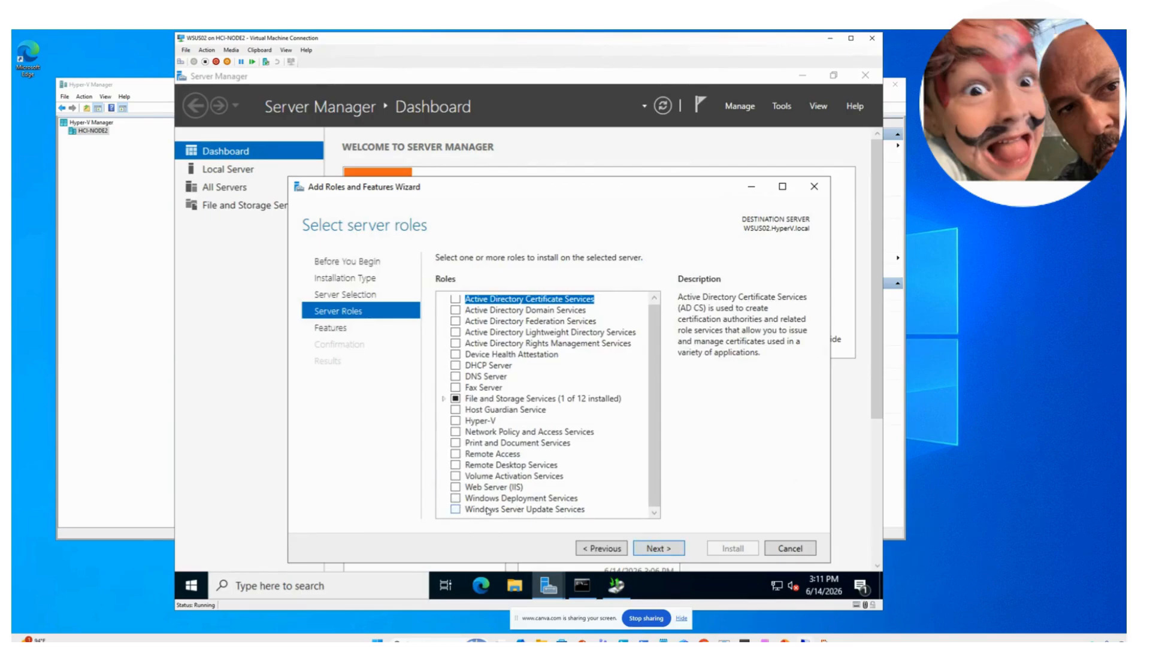
{"action": "left_click", "coordinate": [457, 511]}
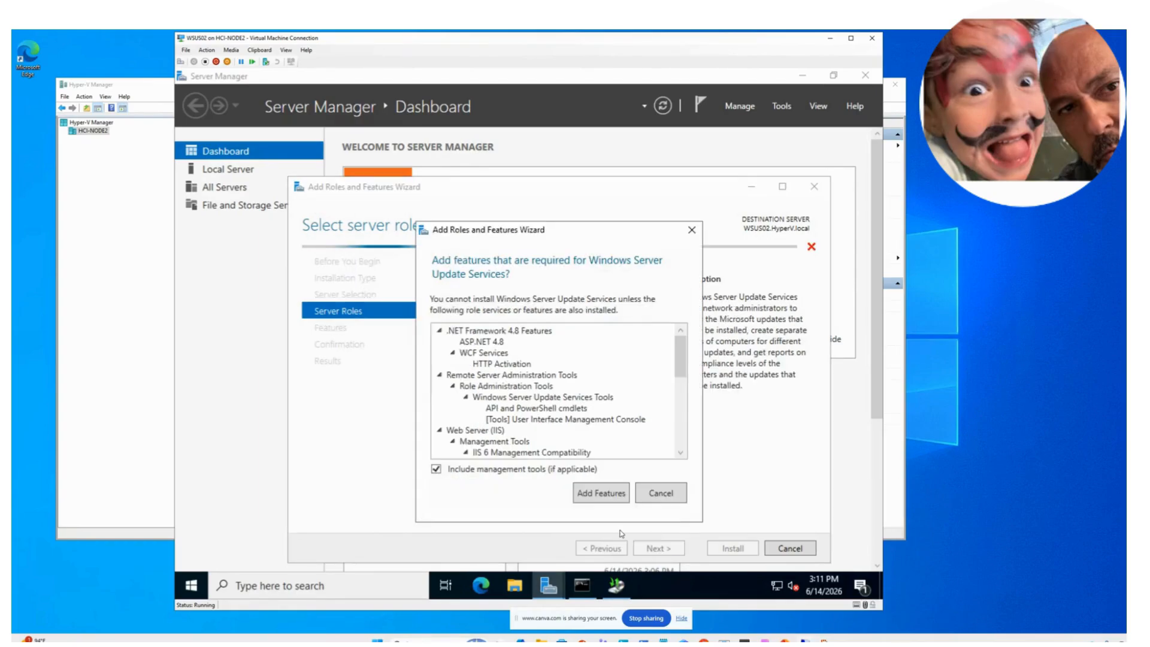
{"action": "left_click", "coordinate": [600, 494]}
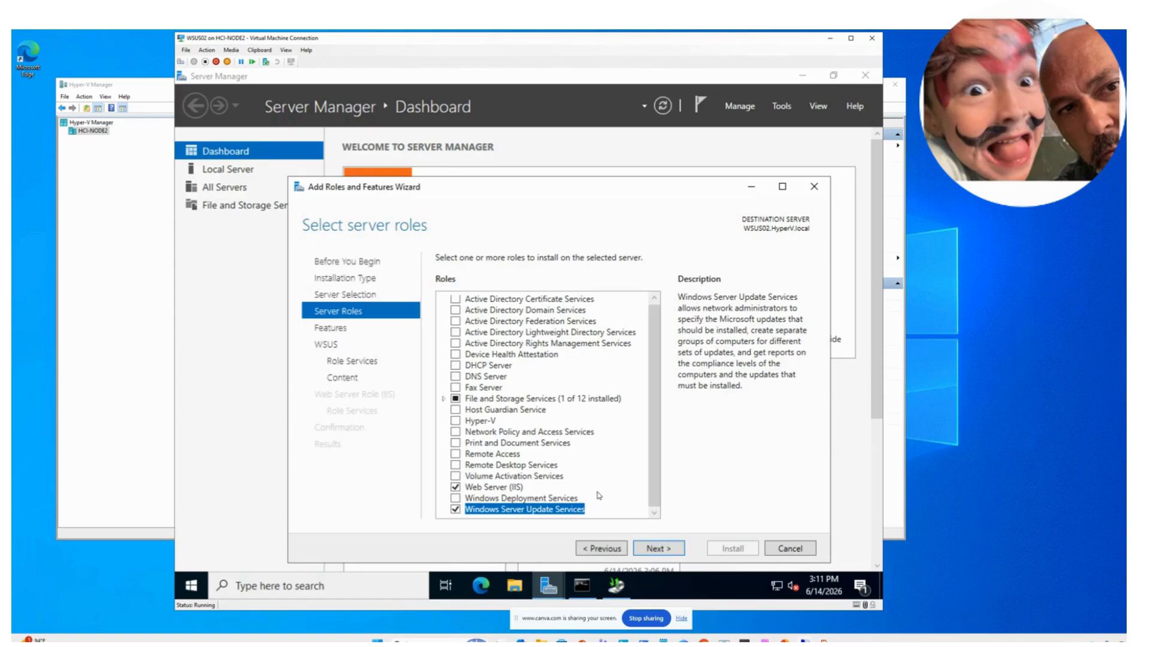
- Accept WID Connectivity and WSUS Services, then browse for the update content location
{"action": "left_click", "coordinate": [675, 549]}
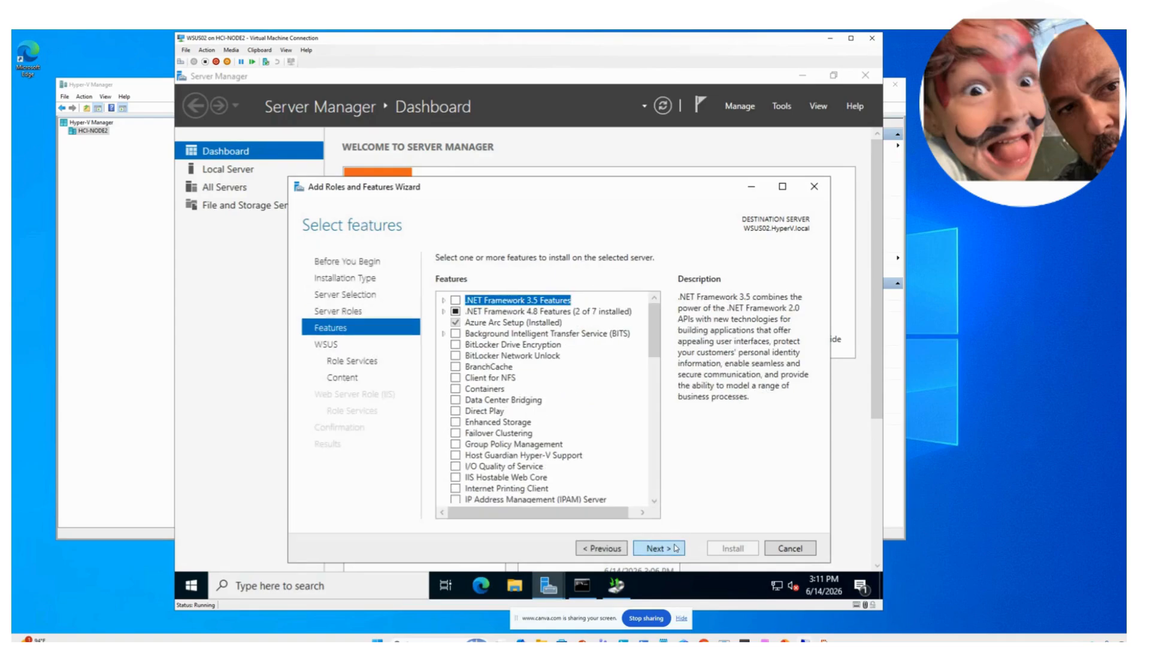
{"action": "left_click", "coordinate": [675, 548]}
{"action": "left_click", "coordinate": [676, 549]}
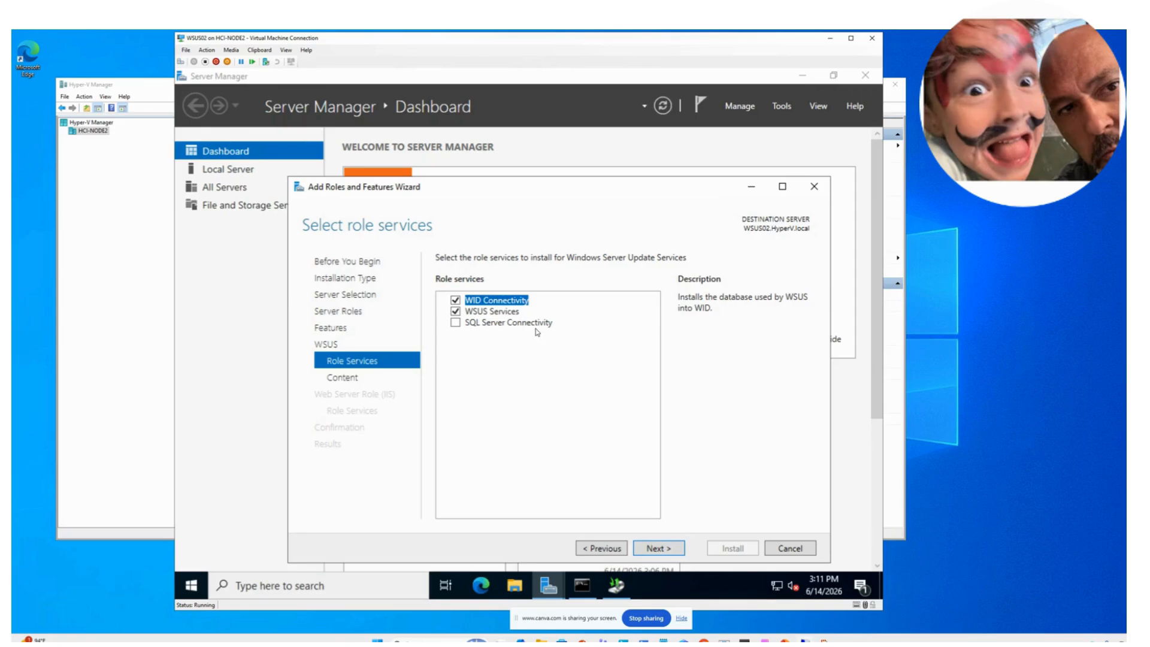
{"action": "left_click", "coordinate": [659, 548]}
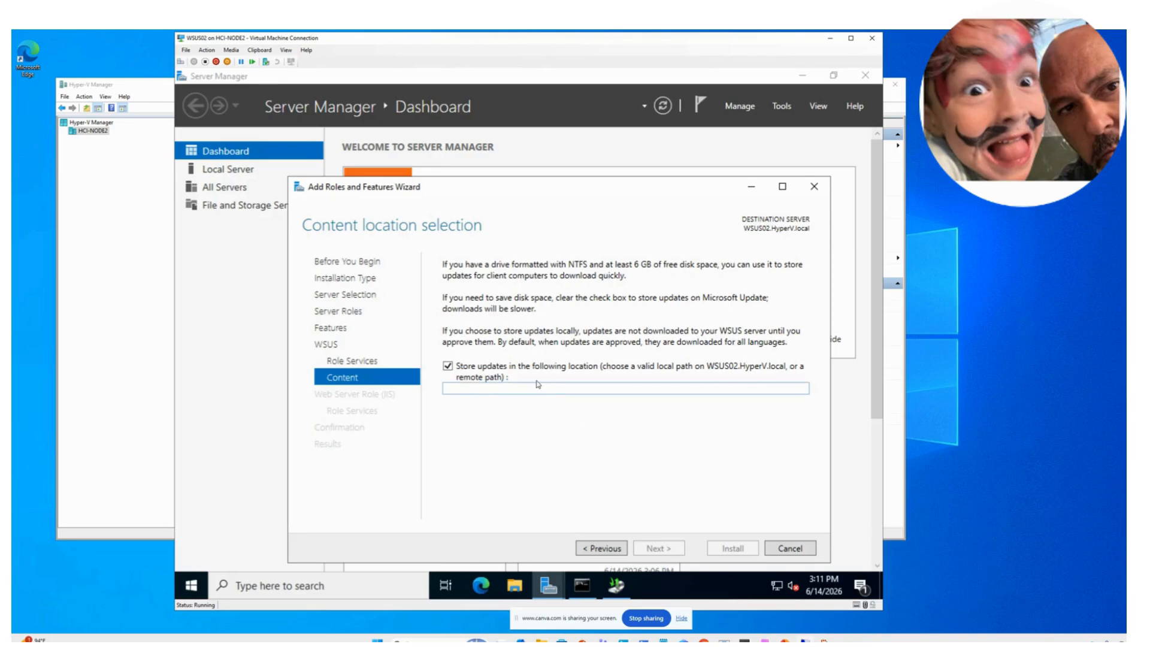
{"action": "left_click", "coordinate": [583, 388]}
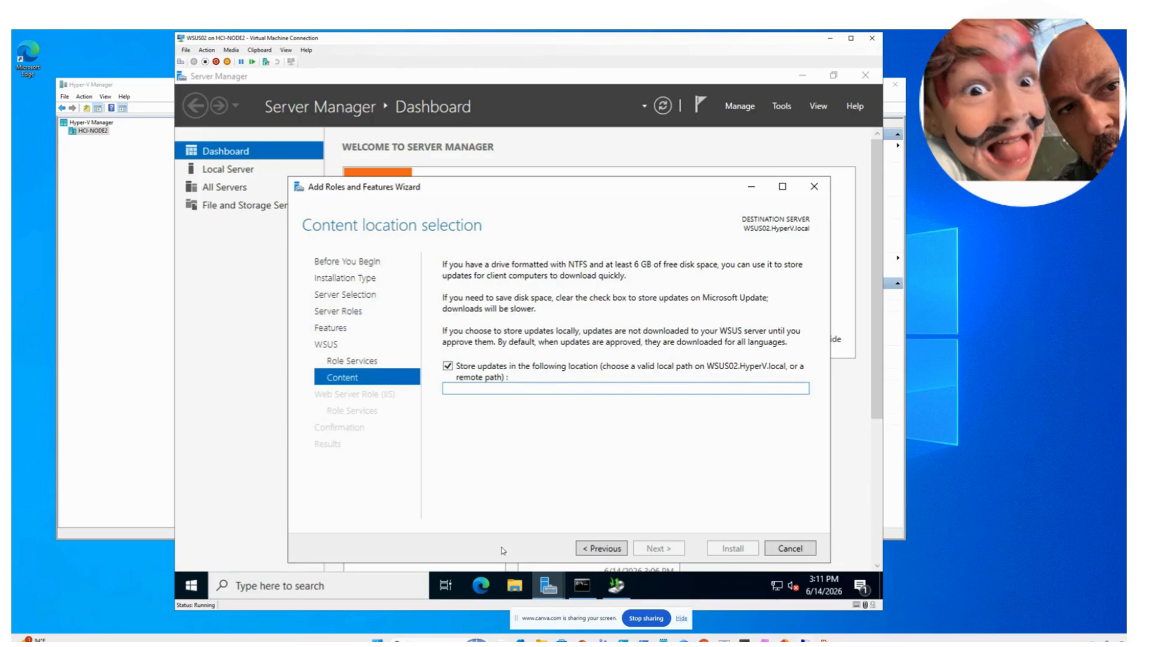
{"action": "left_click", "coordinate": [514, 585]}
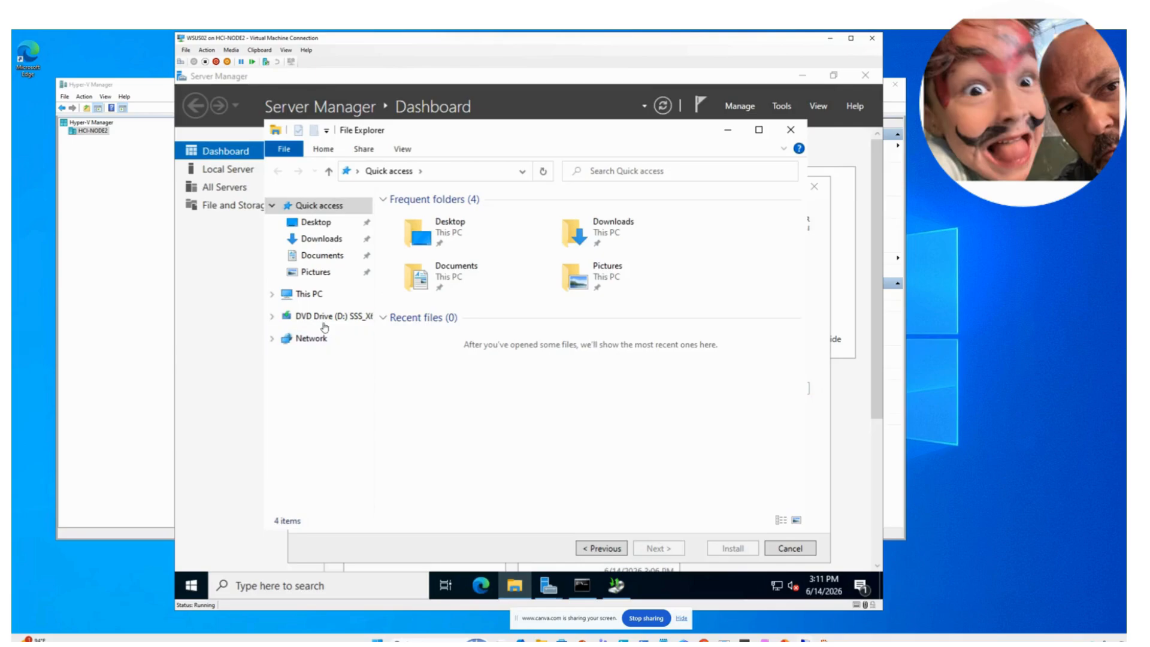
- Open Computer Management via Start search for 'comp' and view Device Manager
{"action": "left_click", "coordinate": [274, 296]}
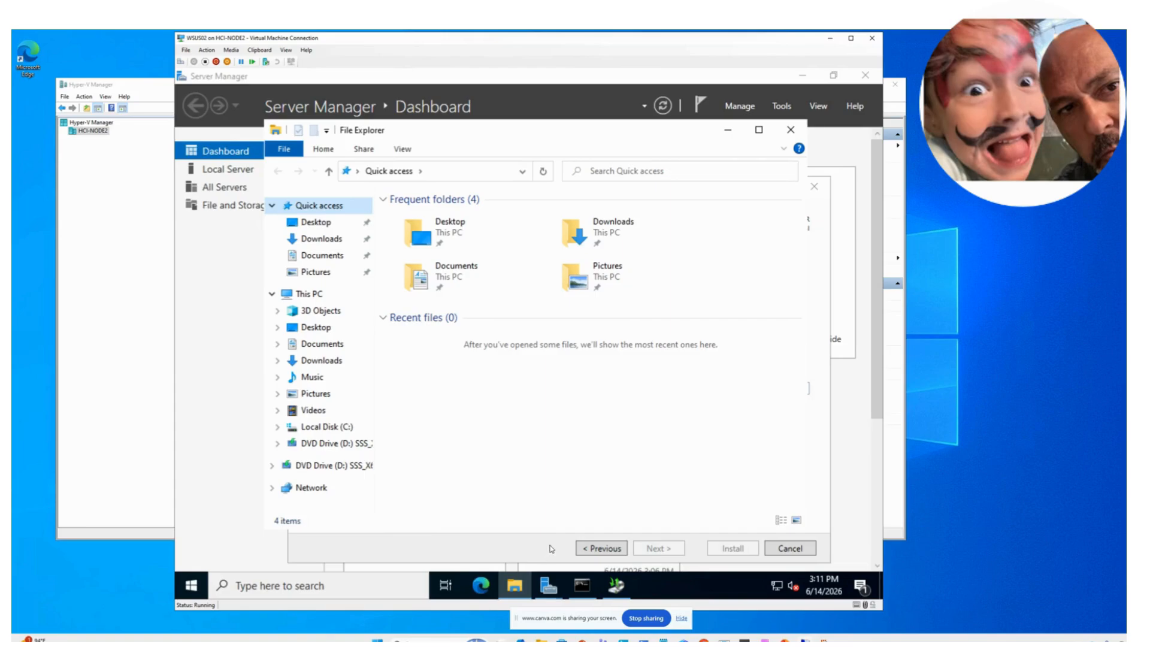
{"action": "left_click", "coordinate": [371, 594]}
{"action": "type", "text": "con"}
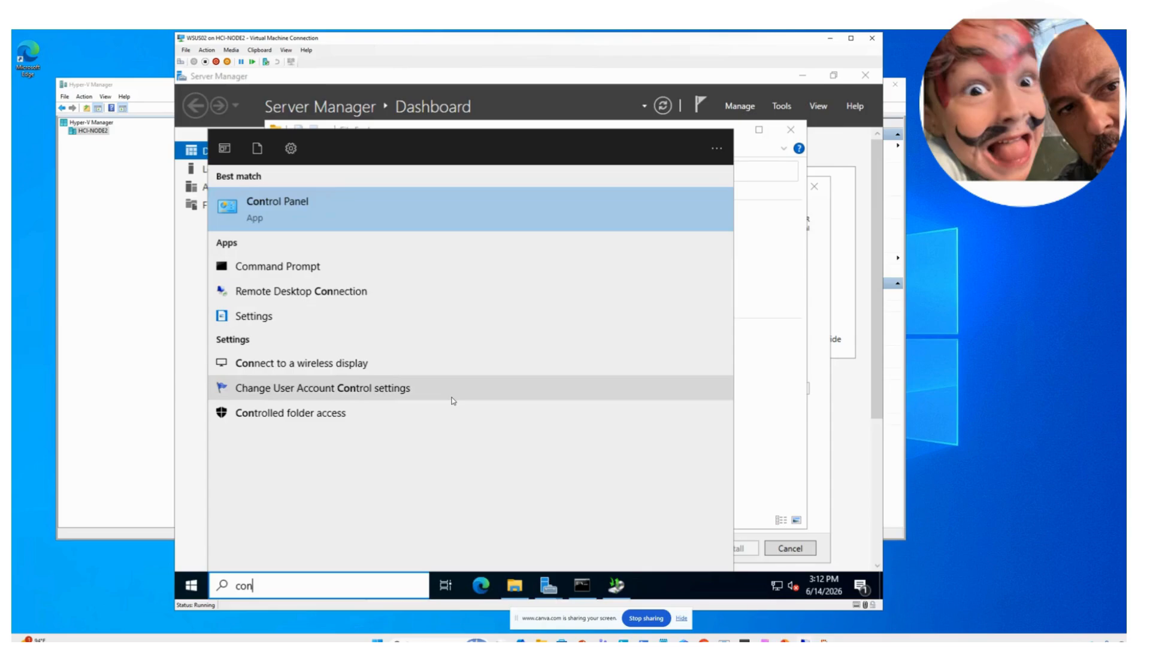
{"action": "type", "text": "mputger"}
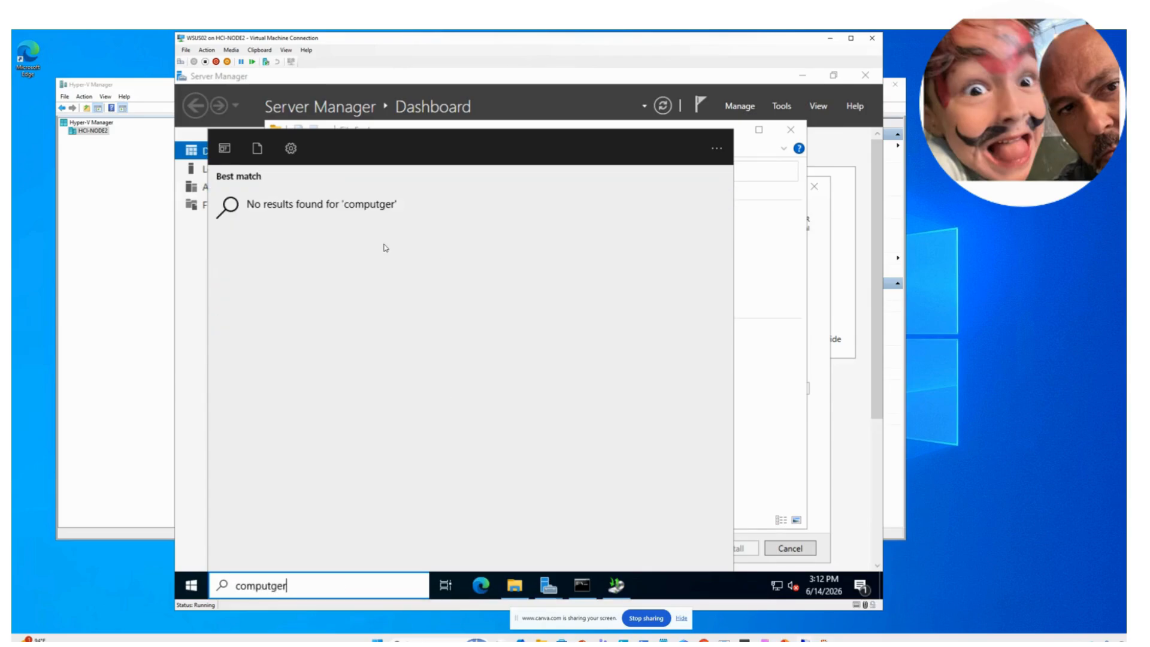
{"action": "key", "text": "BackSpace"}
{"action": "key", "text": "BackSpace"}
{"action": "key", "text": "BackSpace"}
{"action": "key", "text": "BackSpace"}
{"action": "key", "text": "BackSpace"}
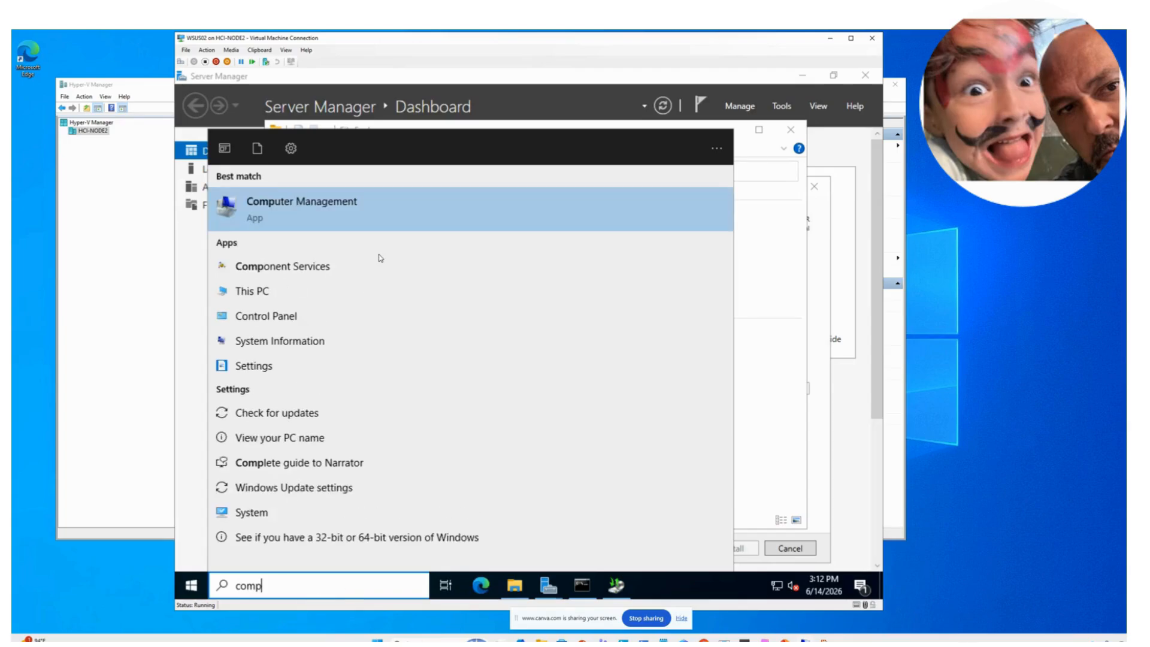
{"action": "left_click", "coordinate": [330, 214]}
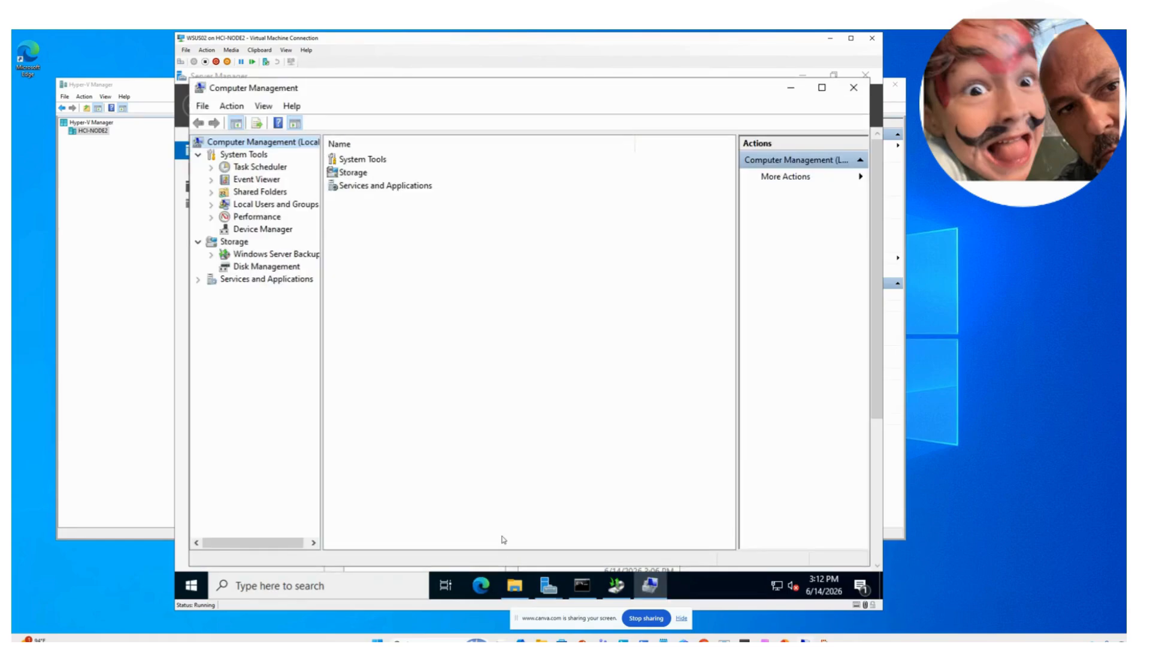
{"action": "left_click", "coordinate": [261, 230]}
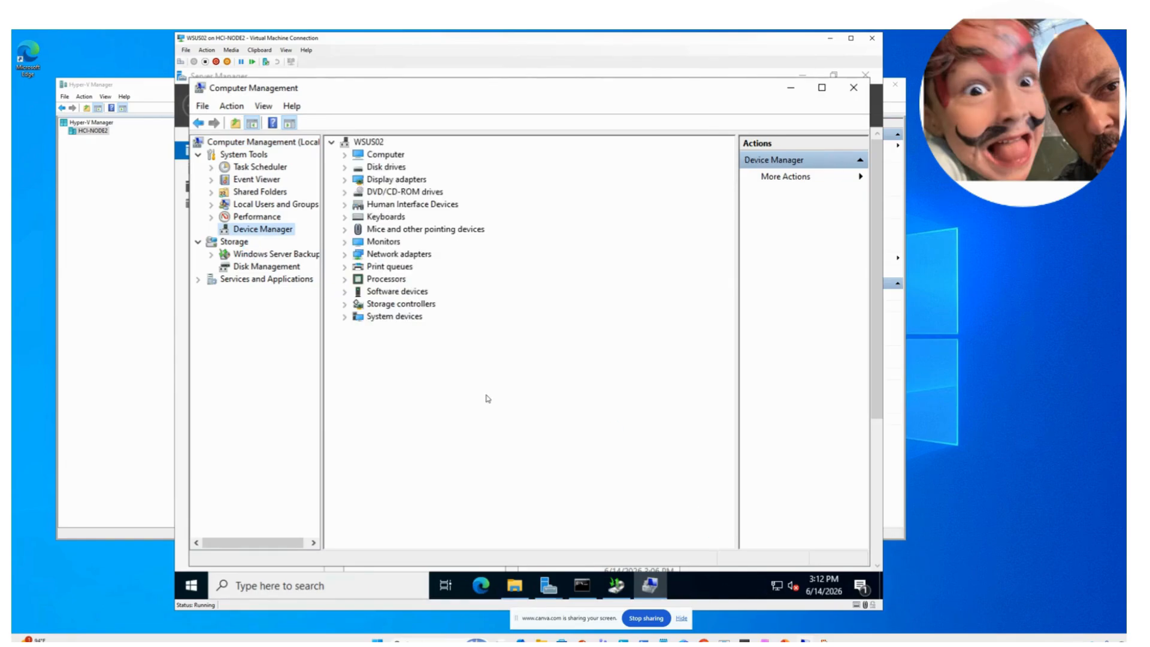
- Check the 126.37 GB NTFS C: volume in Disk Management, then close Computer Management and File Explorer
{"action": "left_click", "coordinate": [263, 266]}
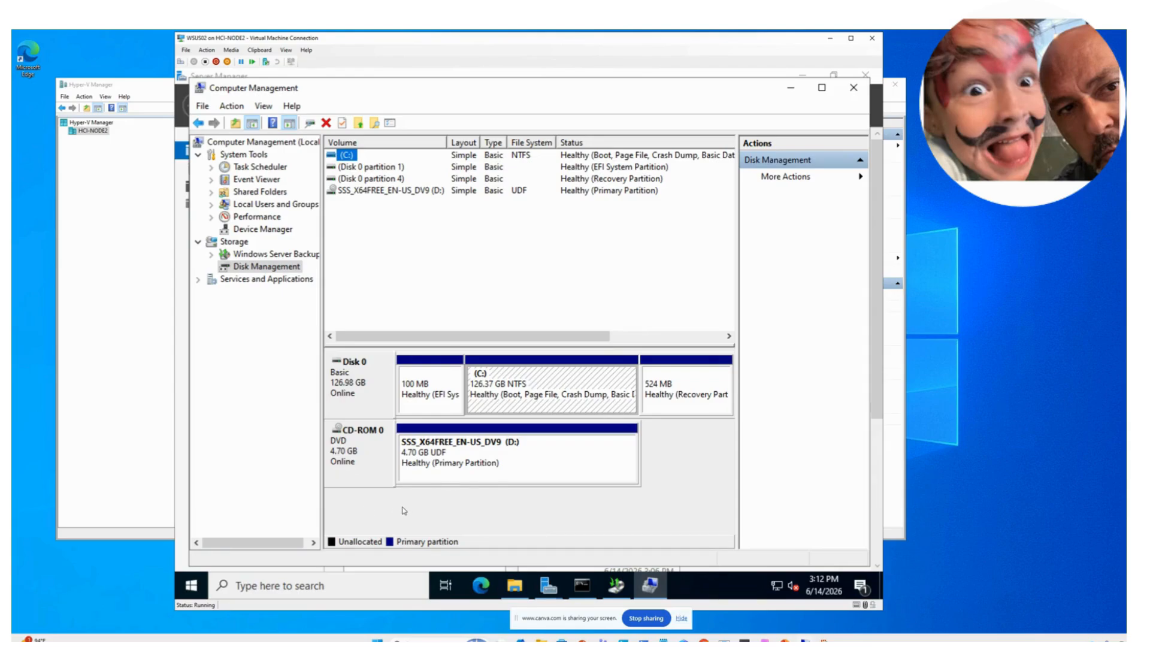
{"action": "left_click", "coordinate": [854, 87]}
{"action": "left_click", "coordinate": [791, 130]}
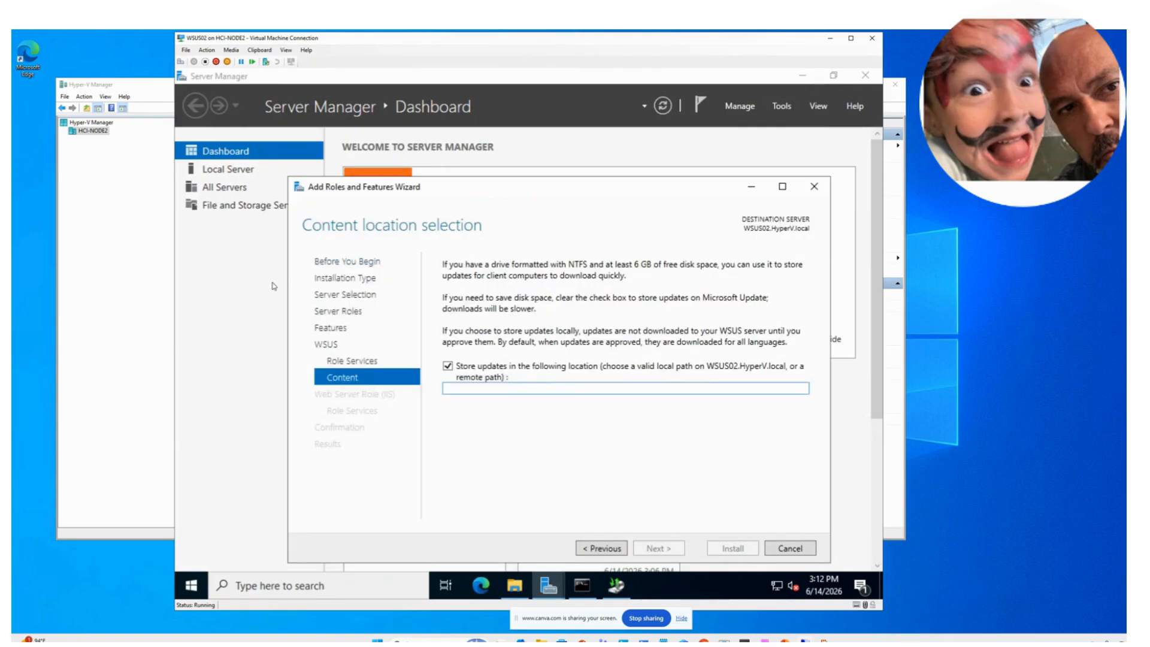
- Open the WSUS02 virtual machine's settings in Hyper-V Manager
{"action": "left_click", "coordinate": [576, 387]}
{"action": "left_click", "coordinate": [151, 343]}
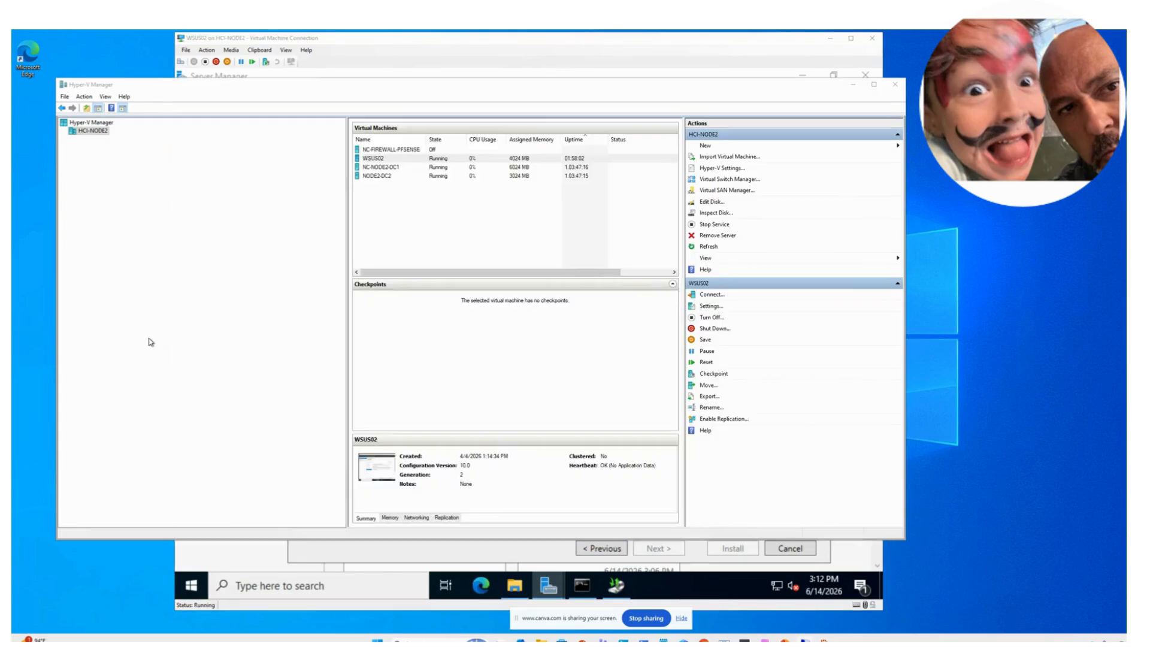
{"action": "right_click", "coordinate": [377, 159]}
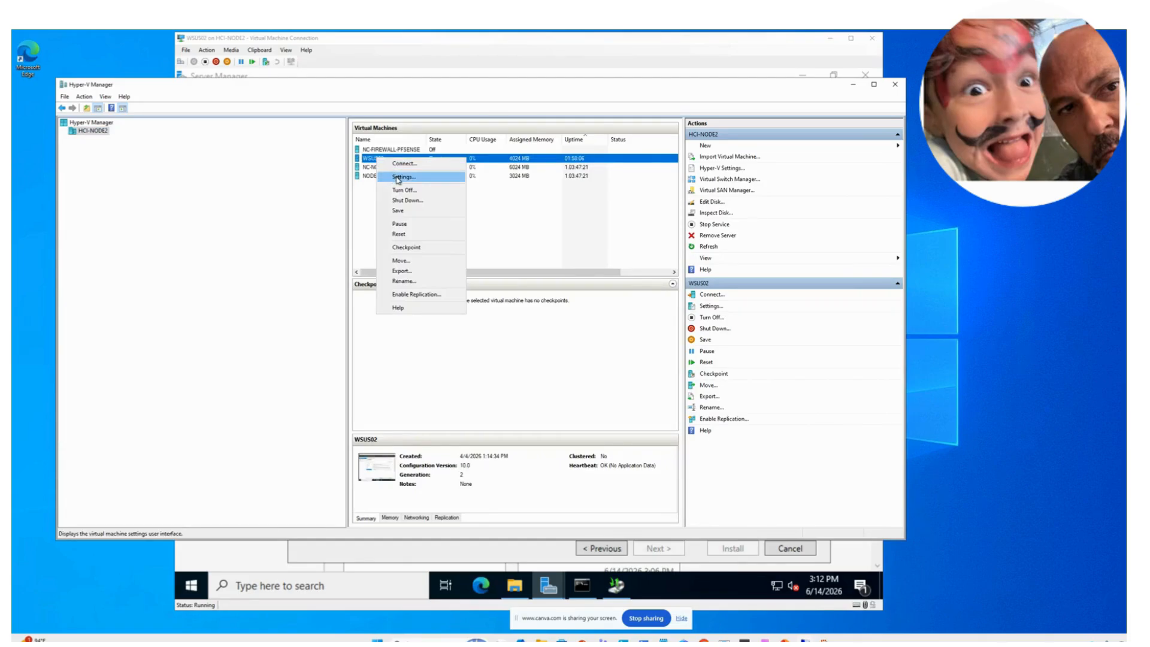
{"action": "left_click", "coordinate": [399, 178]}
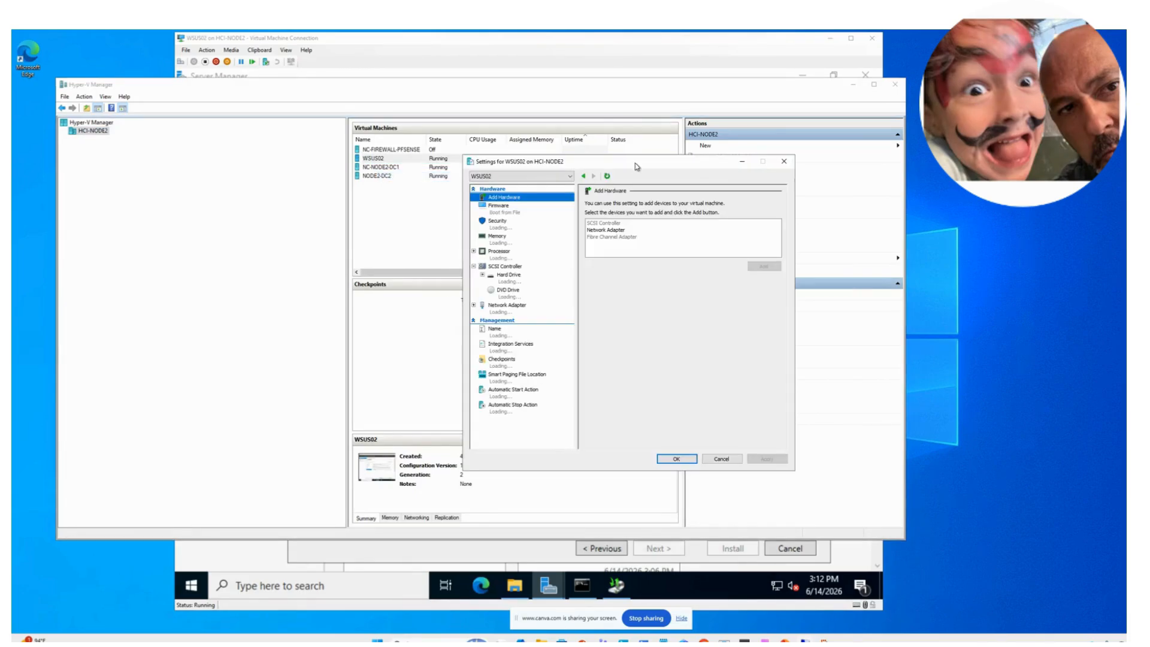
{"action": "left_click_drag", "start_coordinate": [635, 163], "coordinate": [532, 157]}
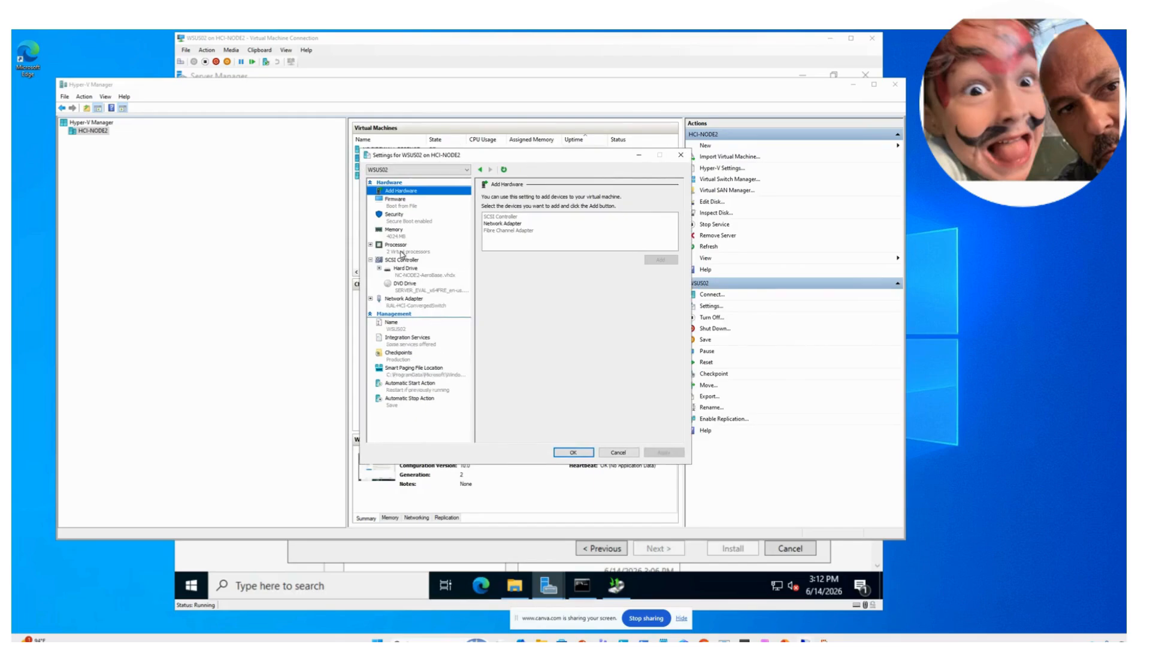
- Add a hard drive at SCSI location 3 and start creating a new virtual hard disk
{"action": "left_click", "coordinate": [406, 268]}
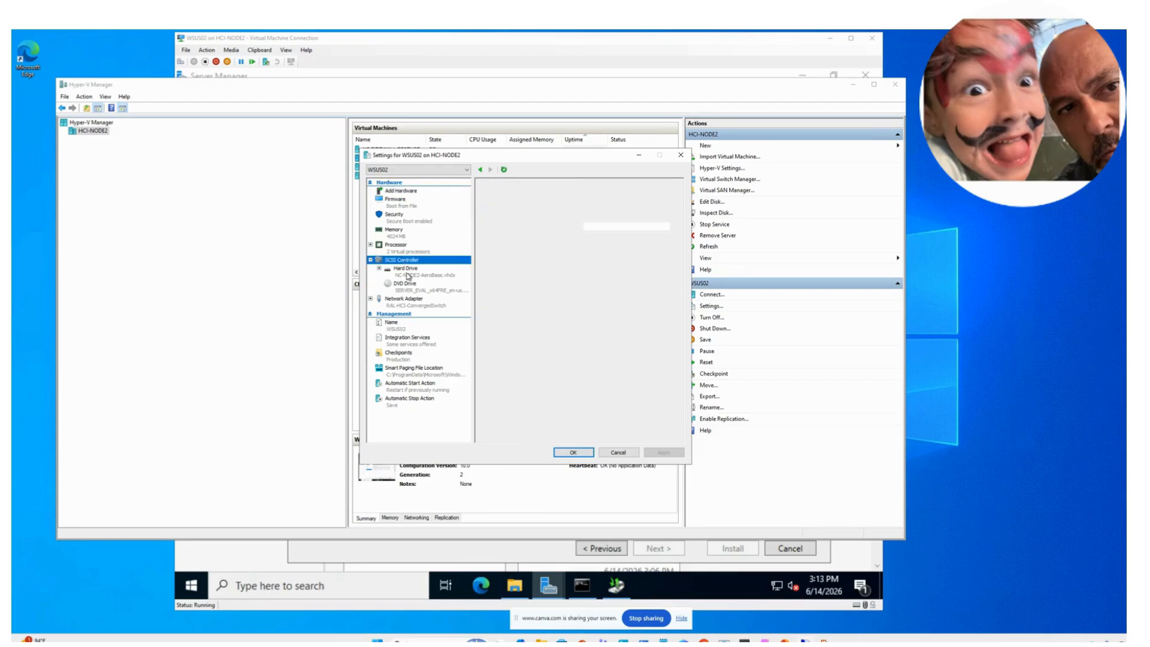
{"action": "left_click", "coordinate": [404, 261]}
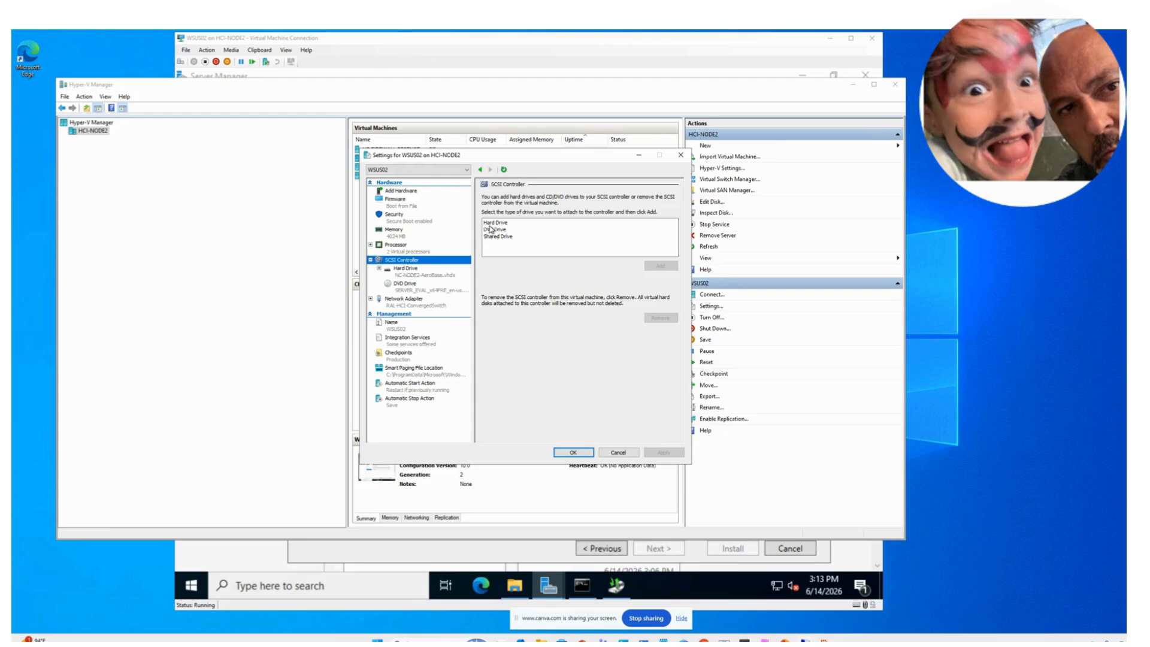
{"action": "left_click", "coordinate": [490, 225]}
{"action": "left_click", "coordinate": [660, 266]}
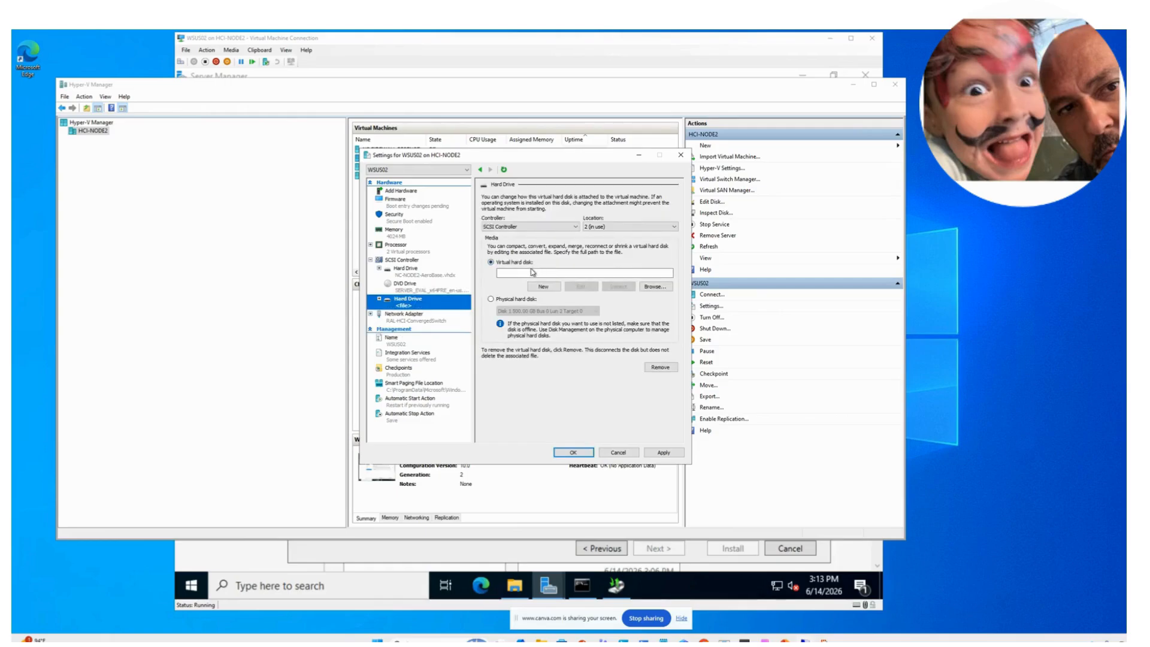
{"action": "left_click", "coordinate": [588, 228]}
{"action": "left_click", "coordinate": [599, 244]}
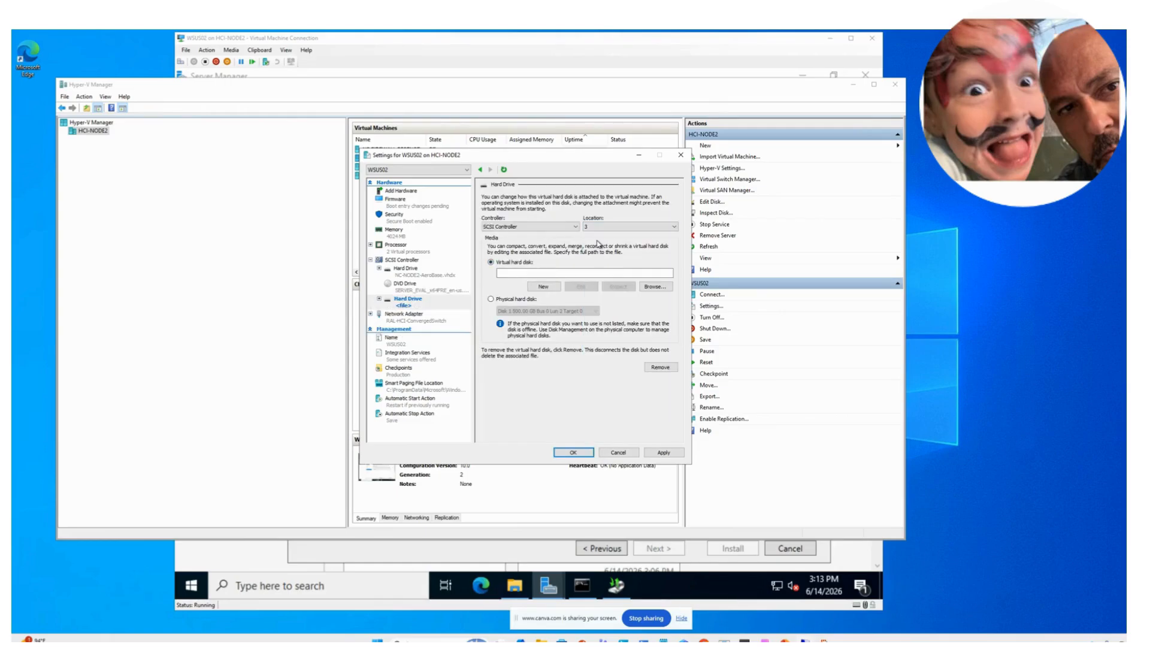
{"action": "left_click", "coordinate": [537, 274]}
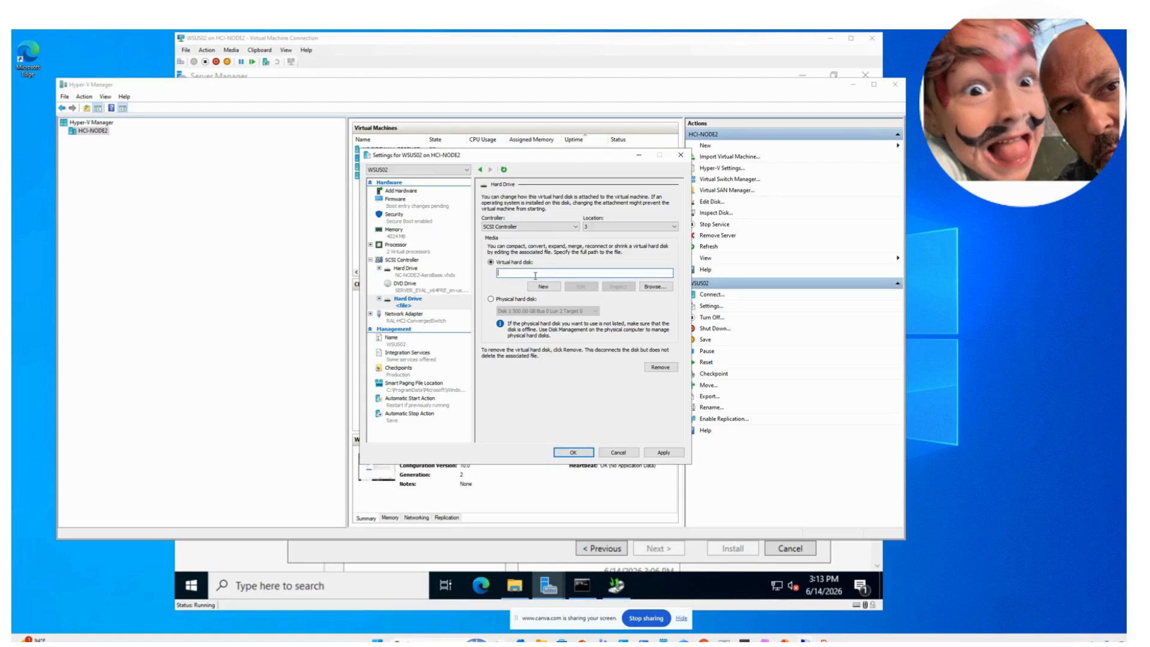
{"action": "type", "text": "WSUS02"}
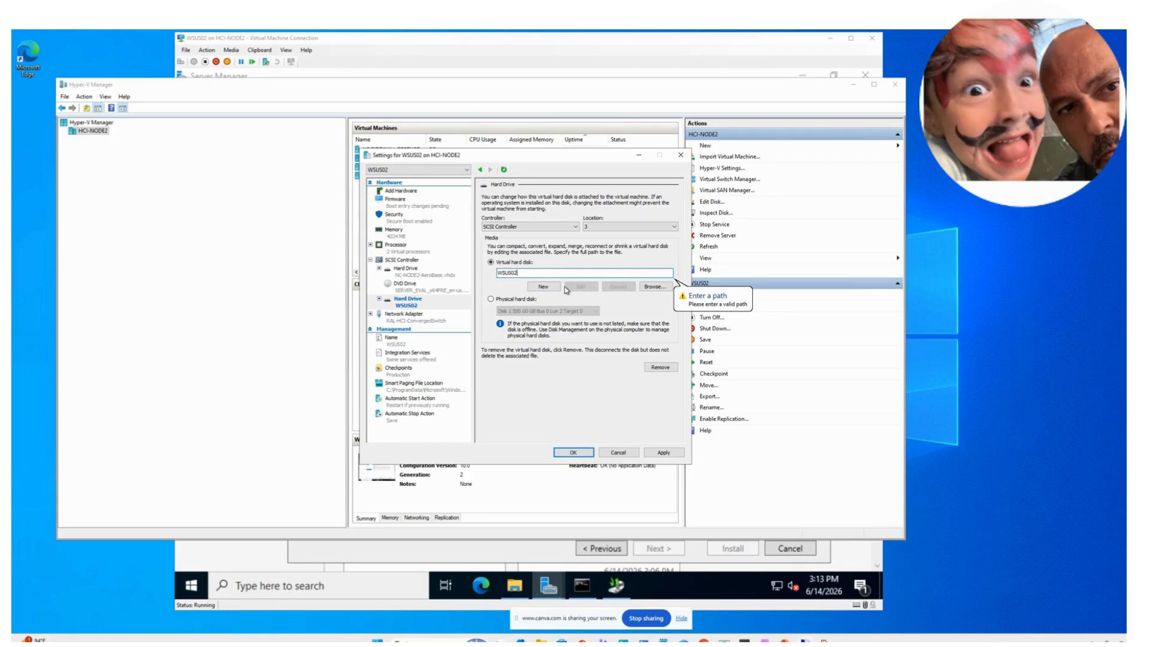
{"action": "left_click", "coordinate": [546, 290]}
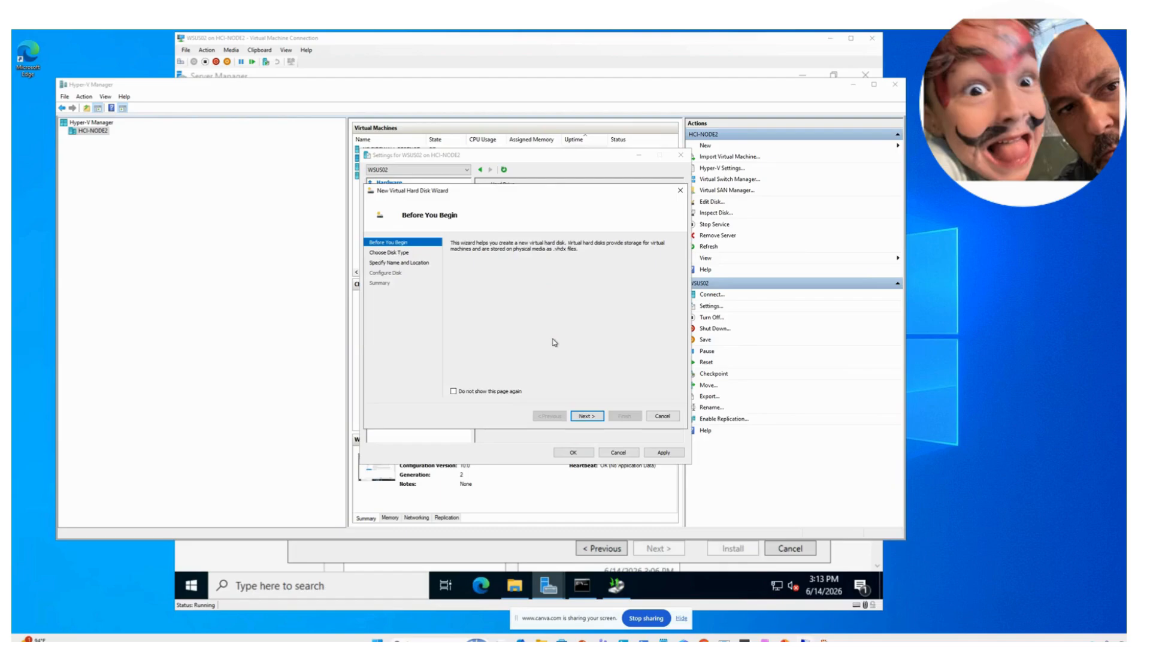
{"action": "left_click", "coordinate": [587, 415]}
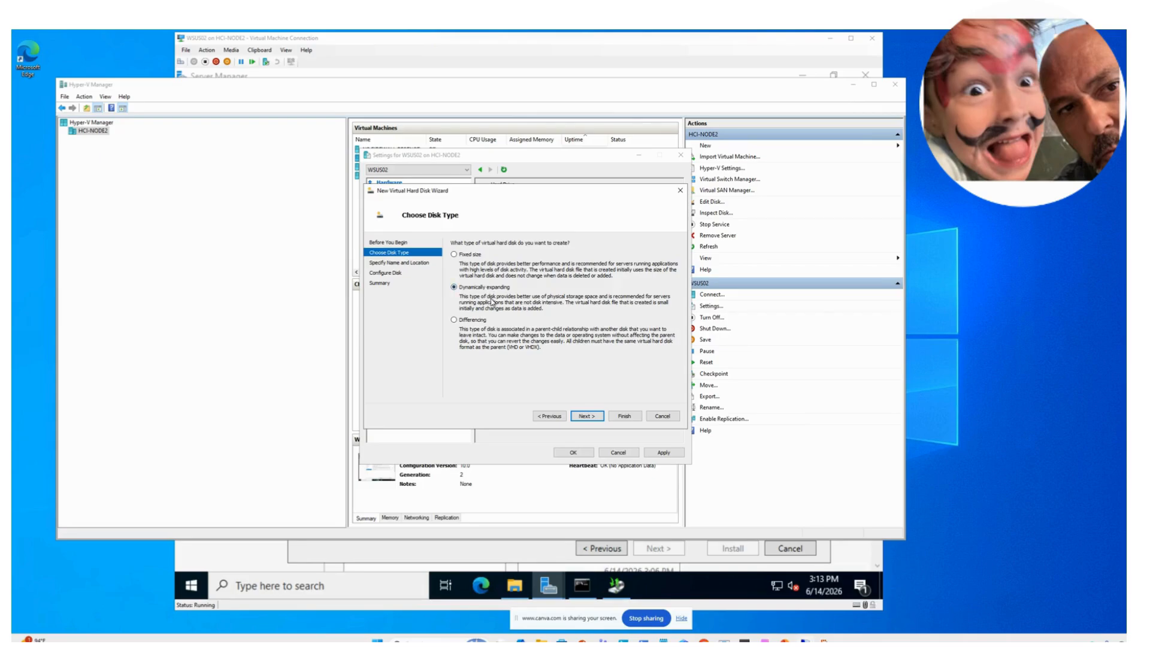
- Create a dynamically expanding 127 GB disk named WSUS02.vhdx at the default location
{"action": "left_click", "coordinate": [586, 416]}
{"action": "left_click", "coordinate": [525, 256]}
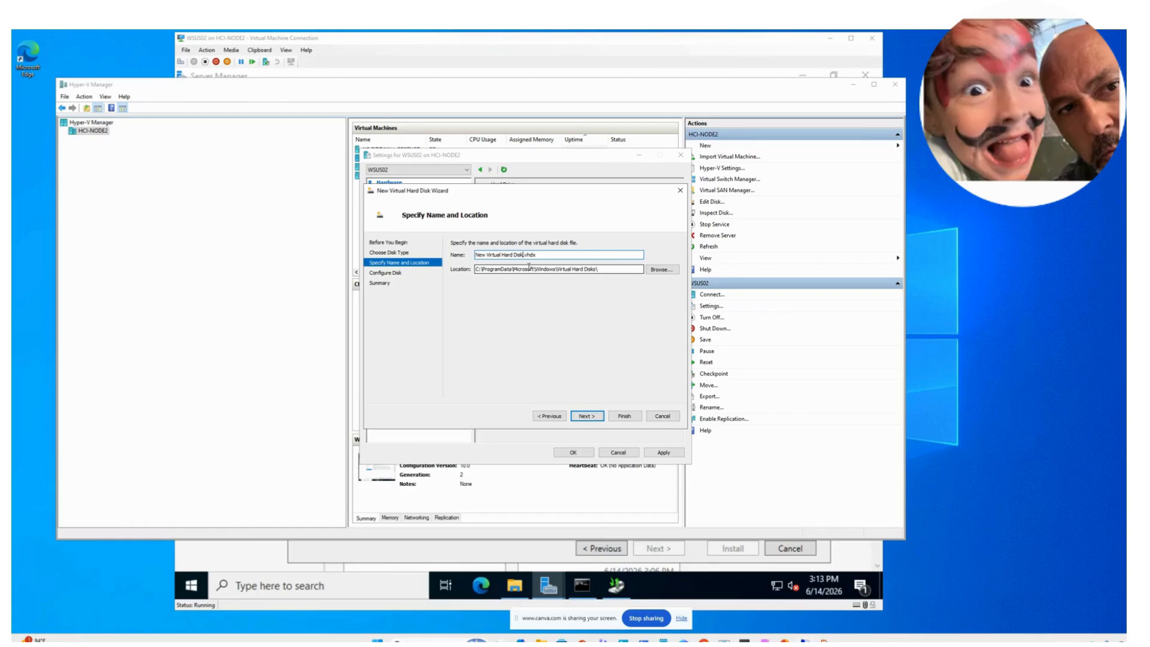
{"action": "key", "text": "BackSpace"}
{"action": "key", "text": "BackSpace"}
{"action": "key", "text": "BackSpace"}
{"action": "key", "text": "BackSpace"}
{"action": "key", "text": "BackSpace"}
{"action": "key", "text": "BackSpace"}
{"action": "key", "text": "BackSpace"}
{"action": "key", "text": "BackSpace"}
{"action": "key", "text": "BackSpace"}
{"action": "key", "text": "BackSpace"}
{"action": "key", "text": "BackSpace"}
{"action": "key", "text": "BackSpace"}
{"action": "key", "text": "BackSpace"}
{"action": "key", "text": "BackSpace"}
{"action": "type", "text": "WSUS02"}
{"action": "left_click", "coordinate": [587, 417]}
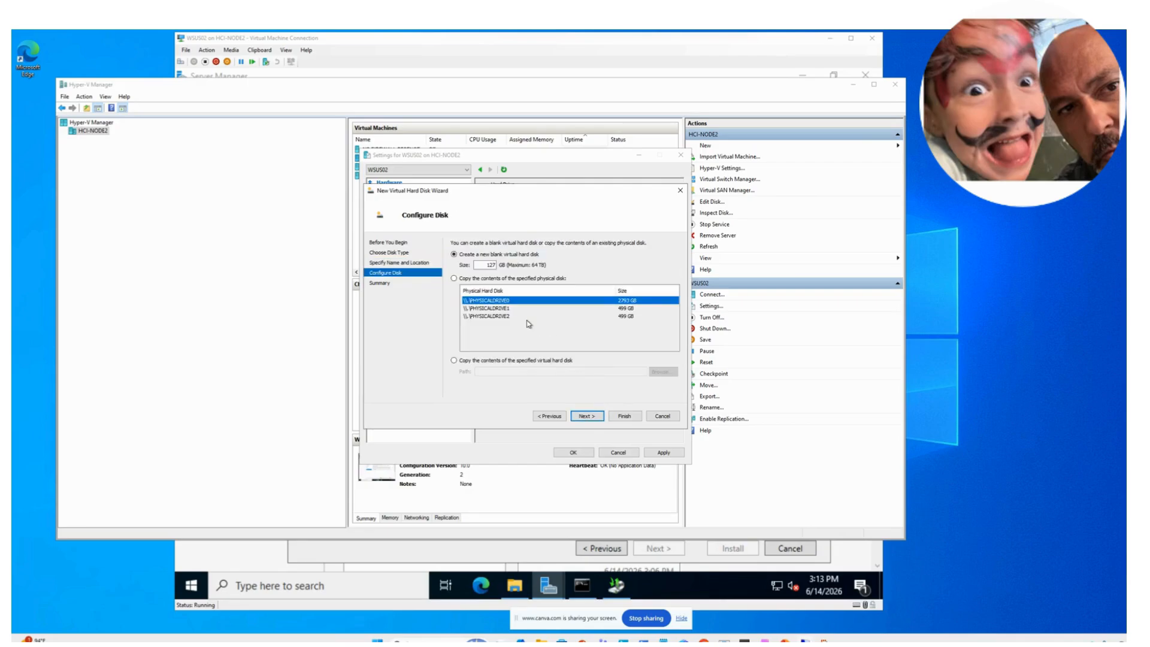
{"action": "left_click", "coordinate": [596, 423]}
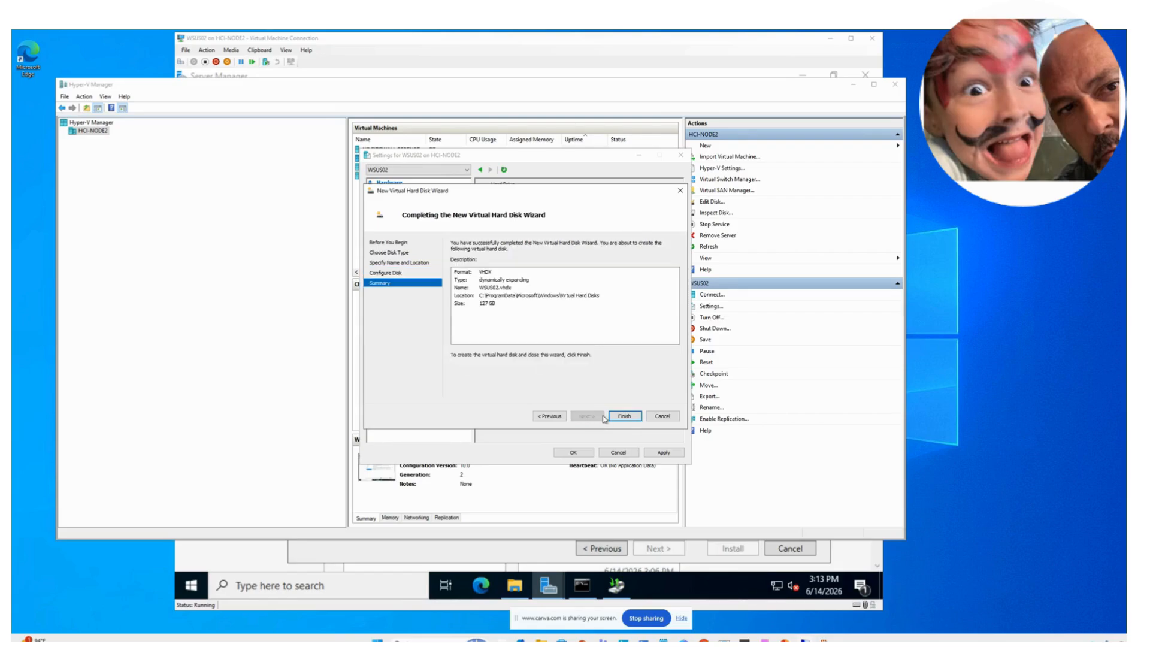
{"action": "left_click", "coordinate": [623, 416]}
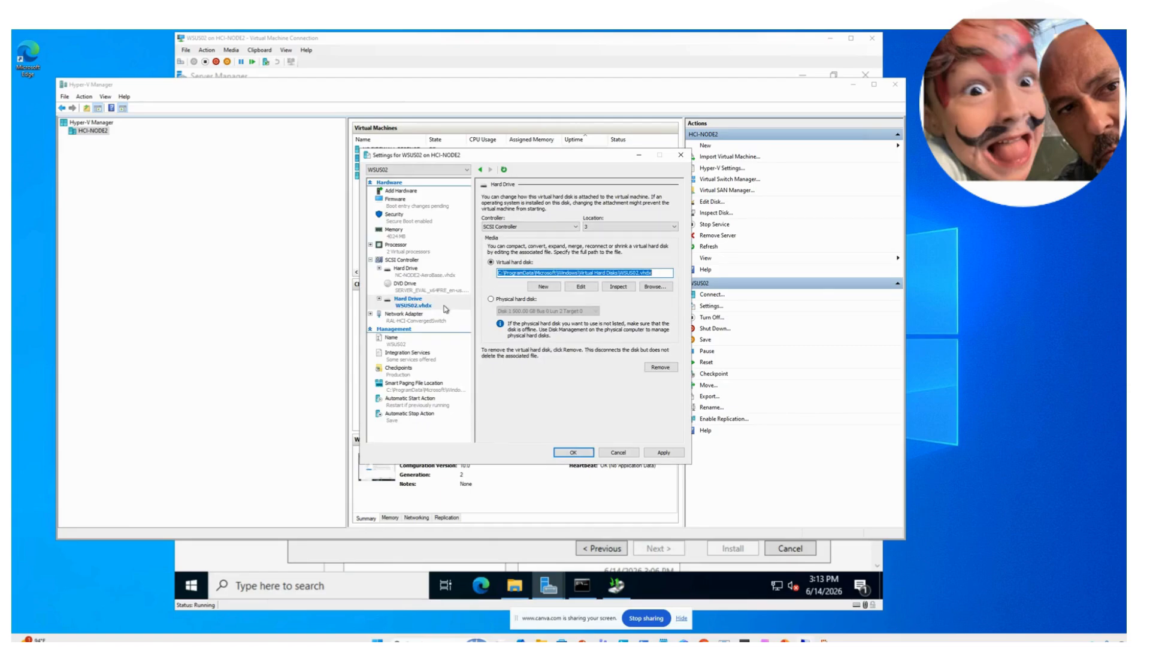
- Apply and save the VM settings, then return to the WSUS02 VM window
{"action": "left_click", "coordinate": [656, 454]}
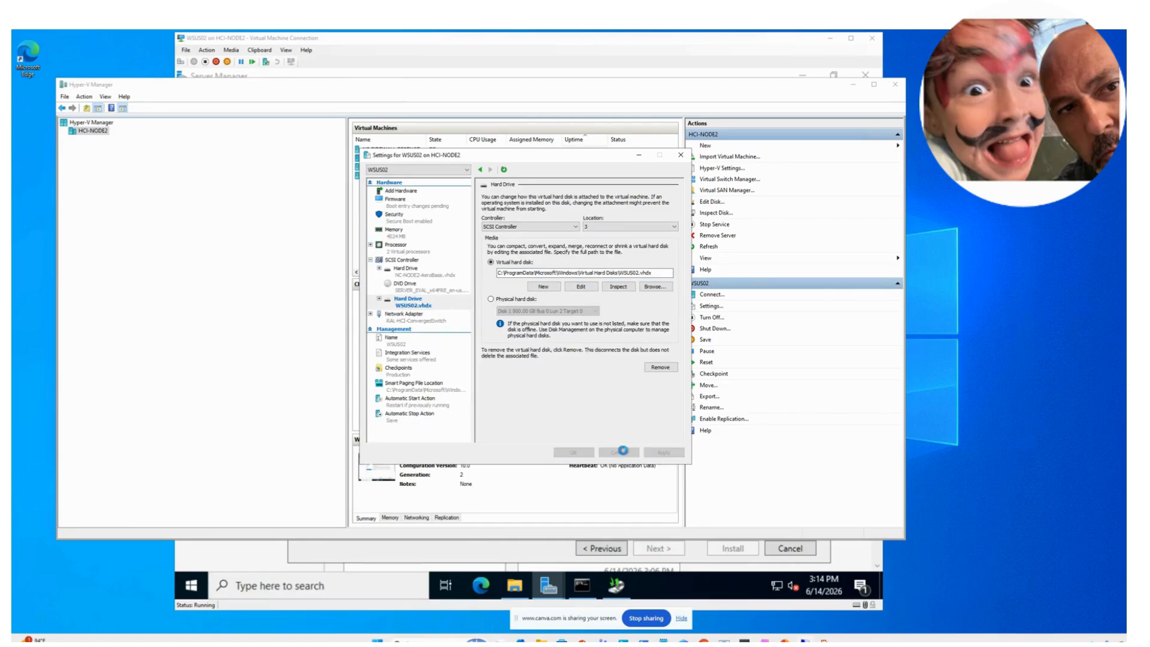
{"action": "left_click", "coordinate": [573, 453]}
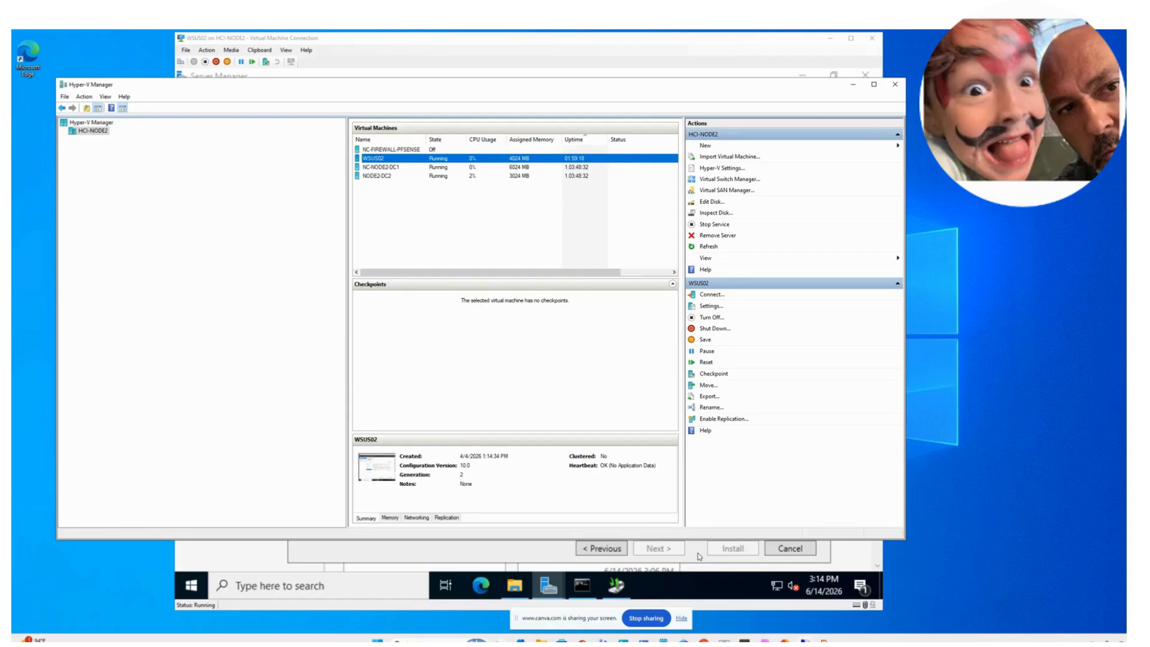
{"action": "left_click", "coordinate": [704, 574]}
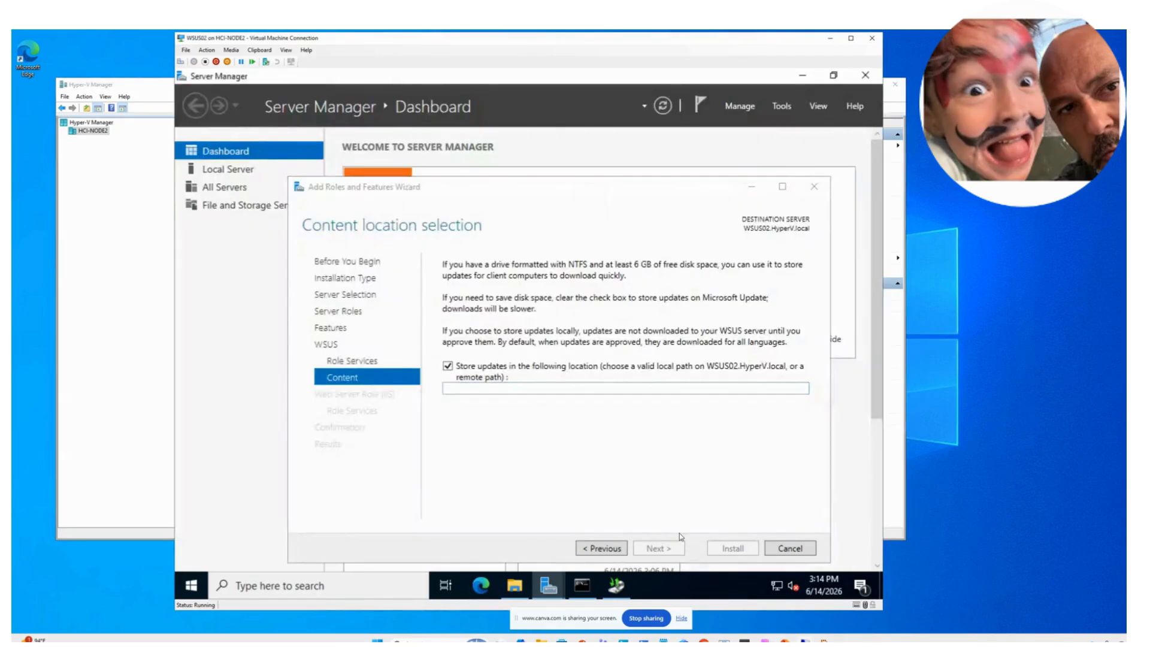
- Search for 'disk man' and open Disk Management on WSUS02
{"action": "left_click", "coordinate": [399, 581]}
{"action": "type", "text": "comp"}
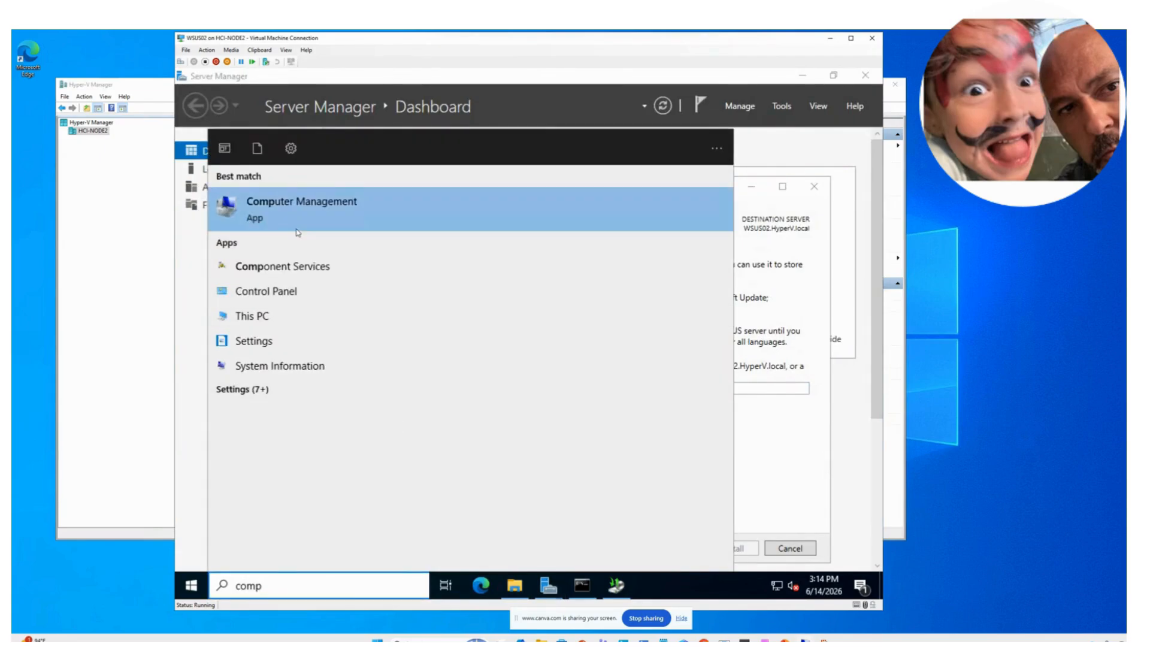
{"action": "key", "text": "BackSpace"}
{"action": "key", "text": "BackSpace"}
{"action": "key", "text": "BackSpace"}
{"action": "key", "text": "BackSpace"}
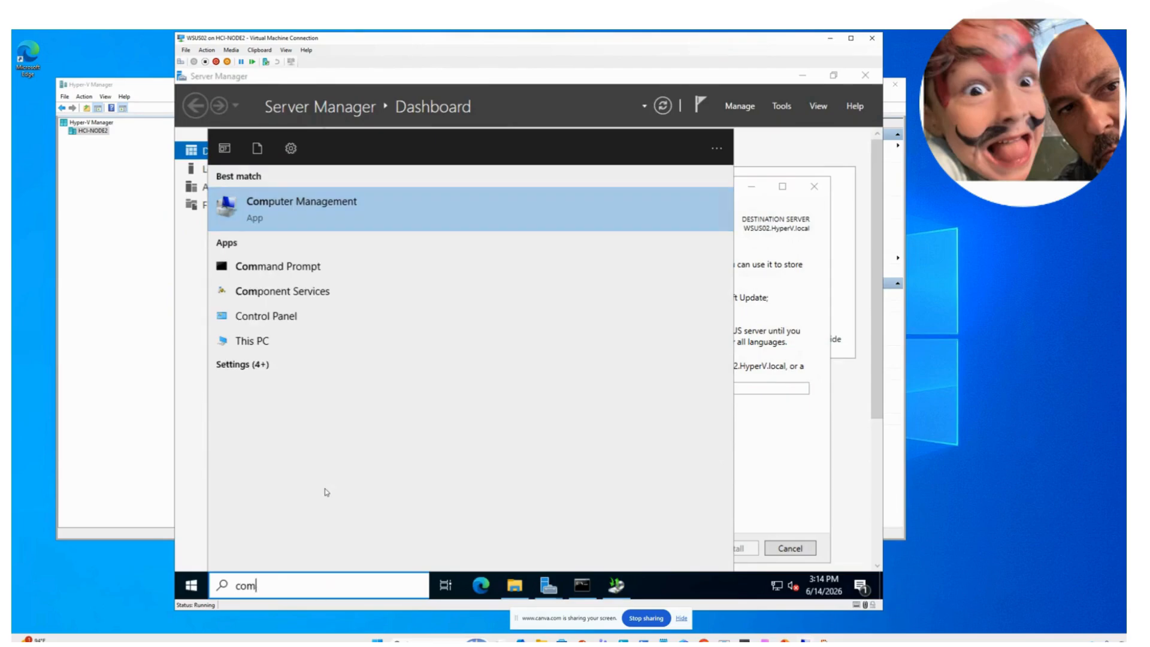
{"action": "type", "text": "disk ma"}
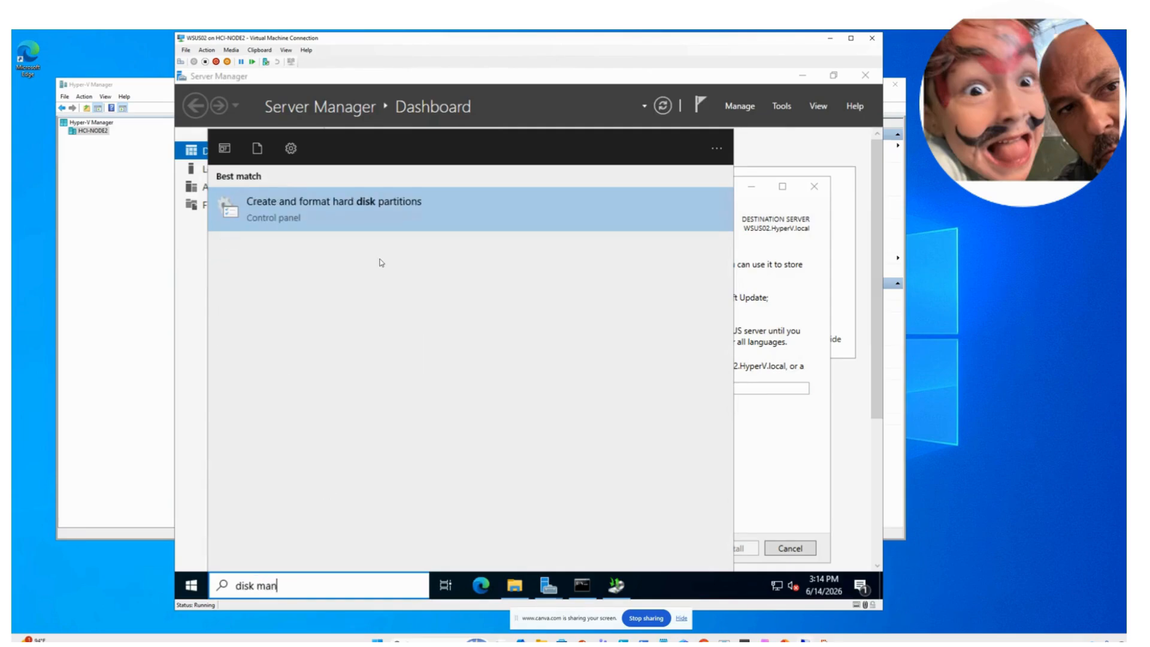
{"action": "type", "text": "n"}
{"action": "left_click", "coordinate": [370, 217]}
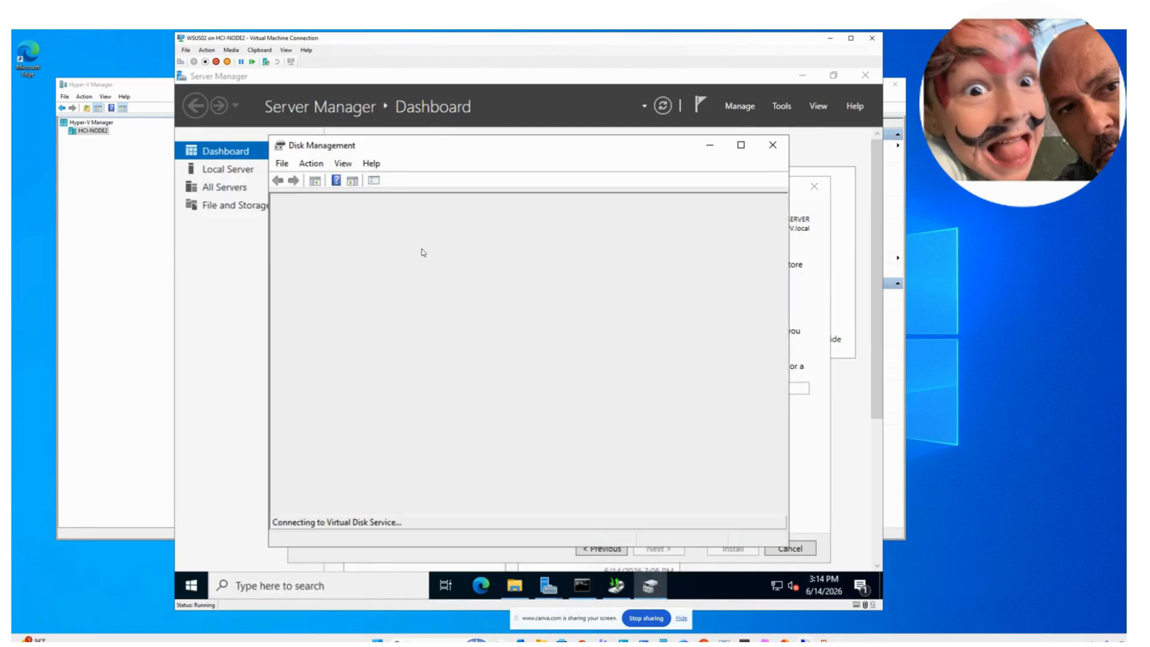
- Maximize Disk Management and bring the offline Disk 1 online
{"action": "left_click", "coordinate": [741, 146]}
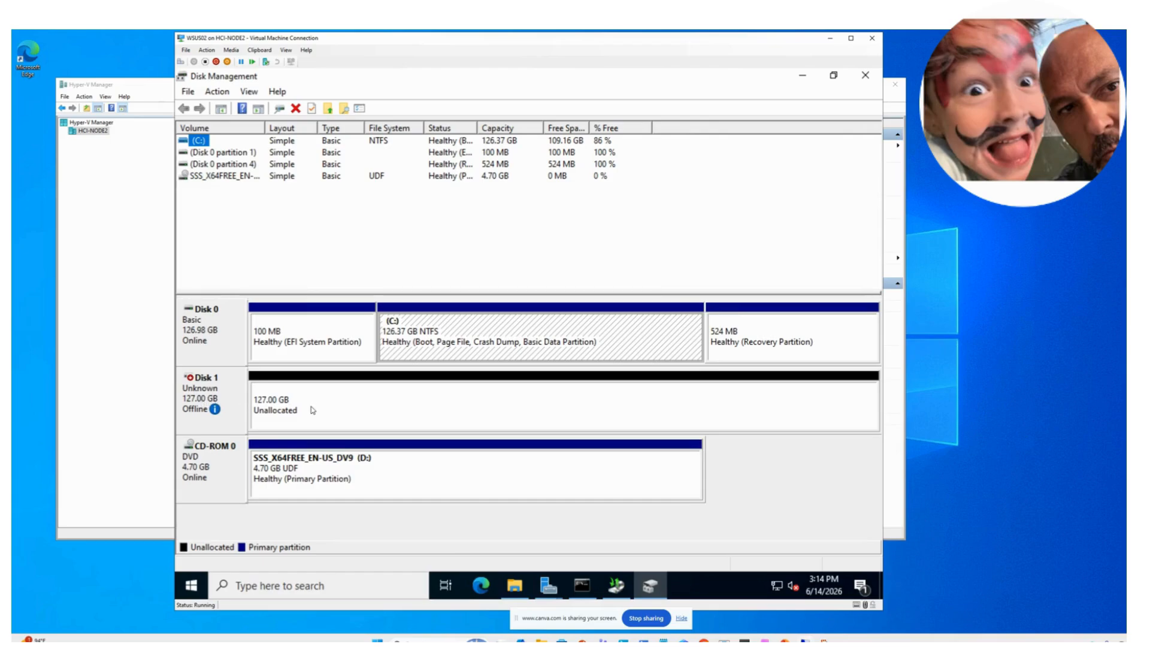
{"action": "mouse_move", "coordinate": [232, 410]}
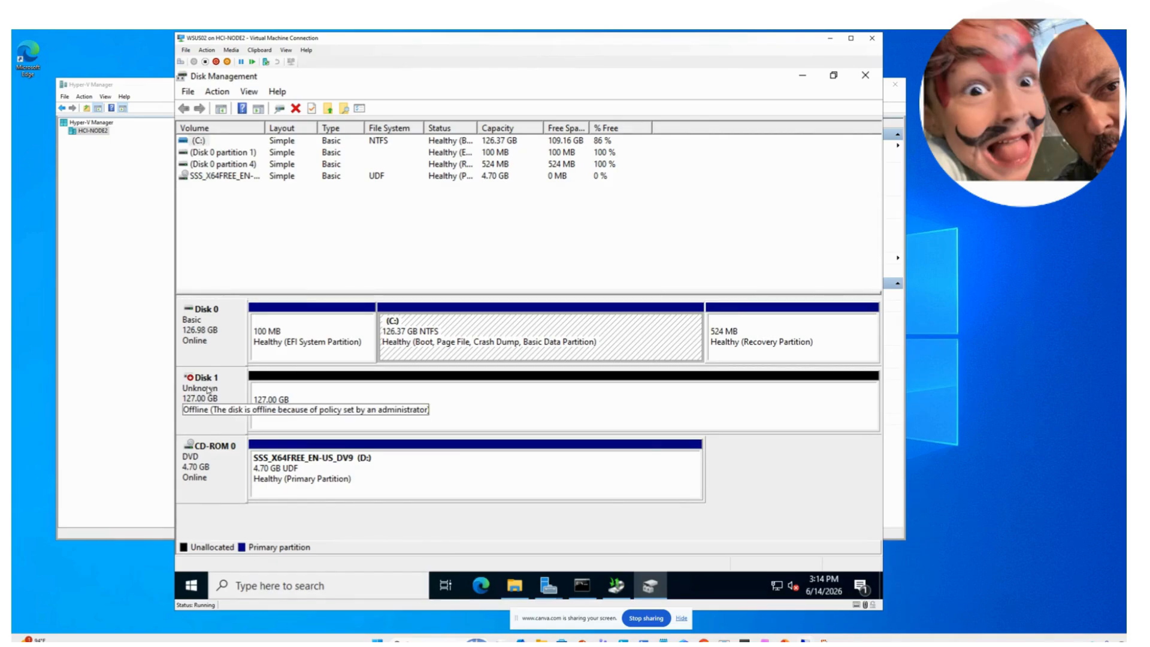
{"action": "right_click", "coordinate": [208, 391]}
{"action": "left_click", "coordinate": [222, 395]}
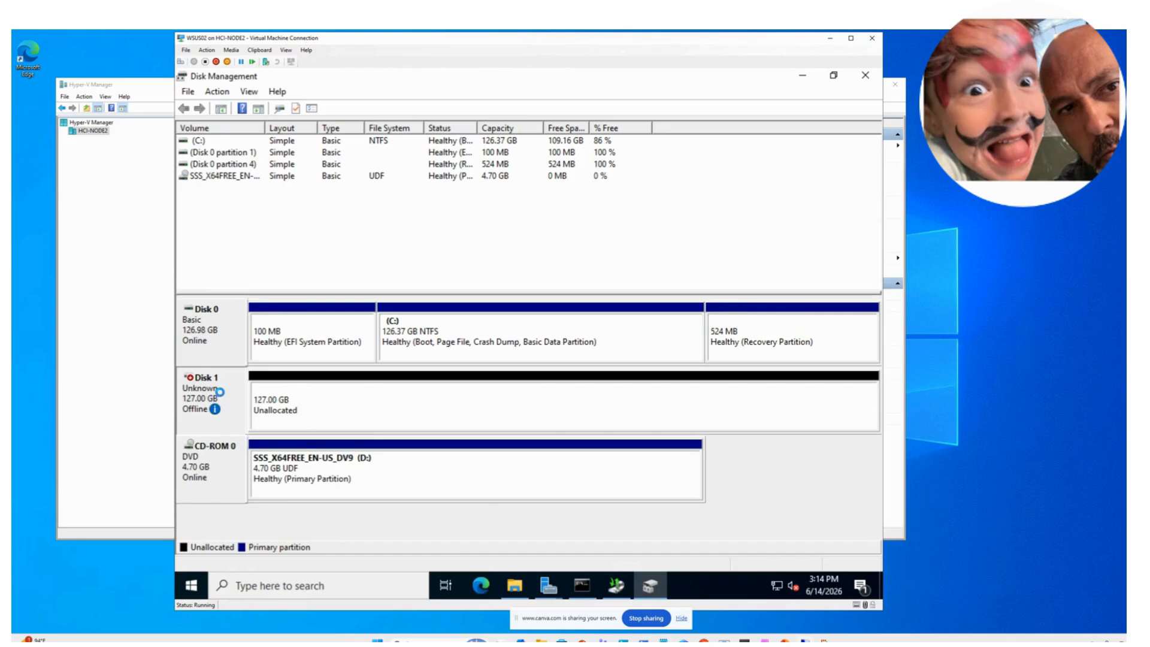
- Initialize Disk 1 with a GPT partition table
{"action": "right_click", "coordinate": [275, 406]}
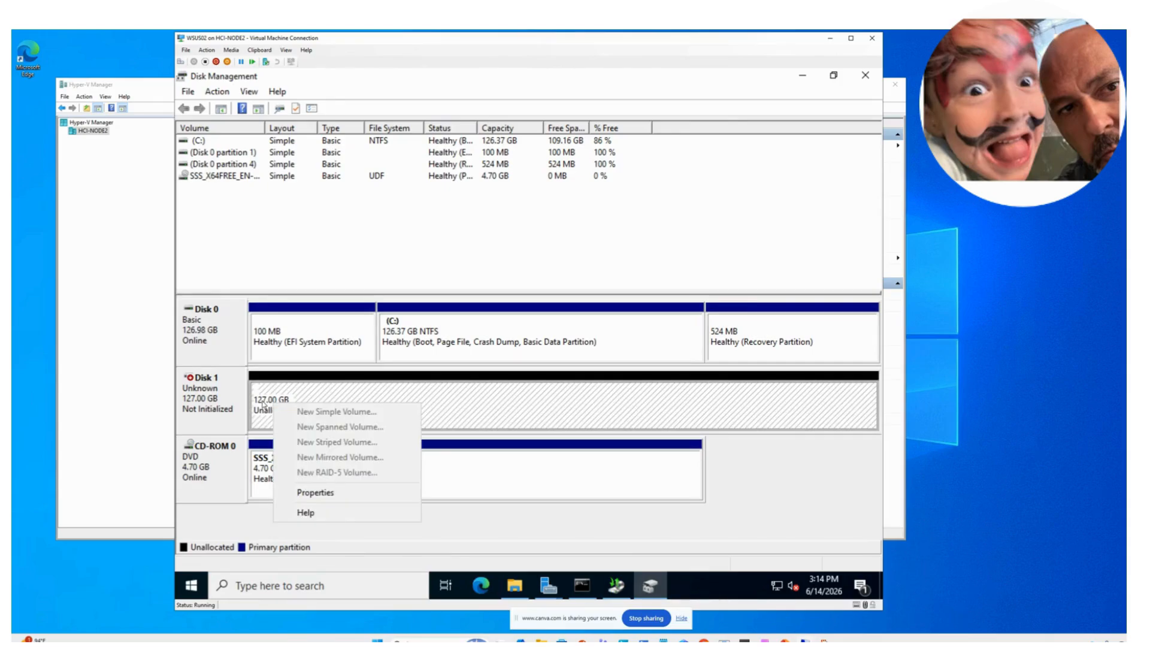
{"action": "left_click", "coordinate": [261, 402]}
{"action": "right_click", "coordinate": [221, 415]}
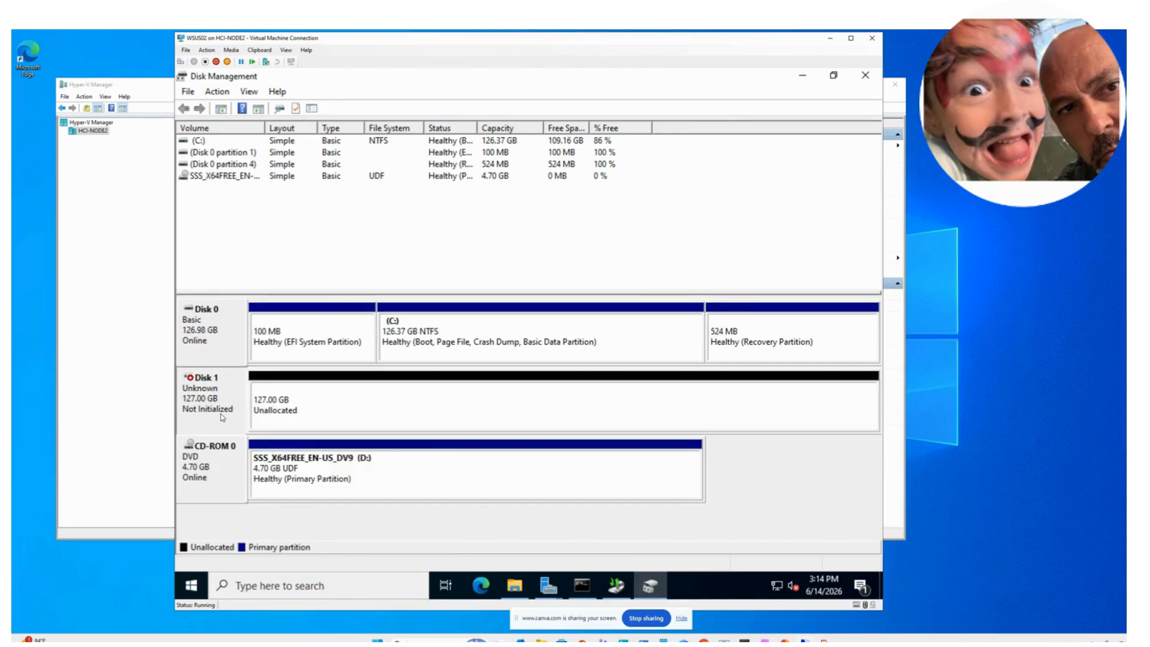
{"action": "right_click", "coordinate": [288, 400]}
{"action": "left_click", "coordinate": [284, 404]}
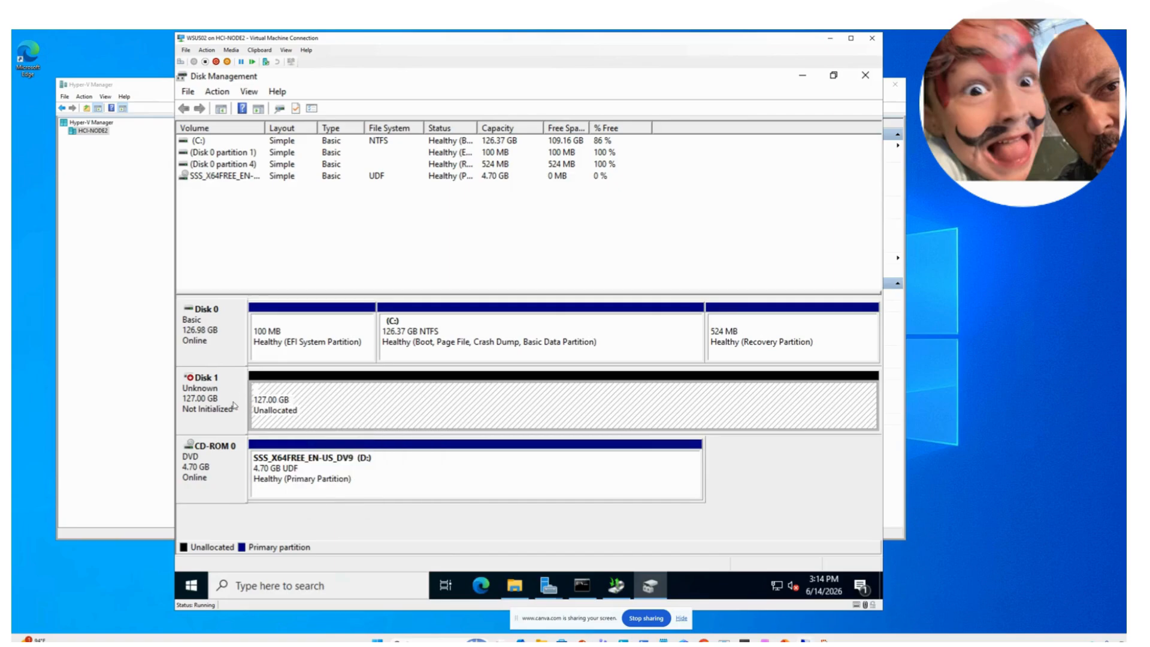
{"action": "right_click", "coordinate": [213, 408]}
{"action": "left_click", "coordinate": [239, 415]}
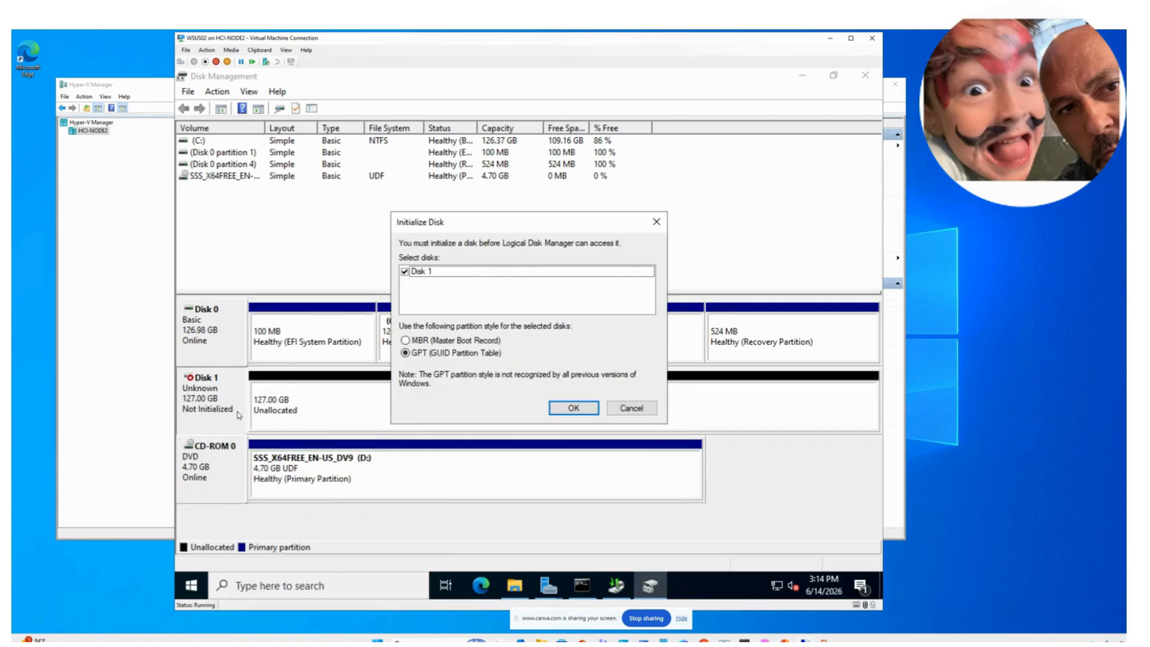
{"action": "left_click", "coordinate": [553, 406]}
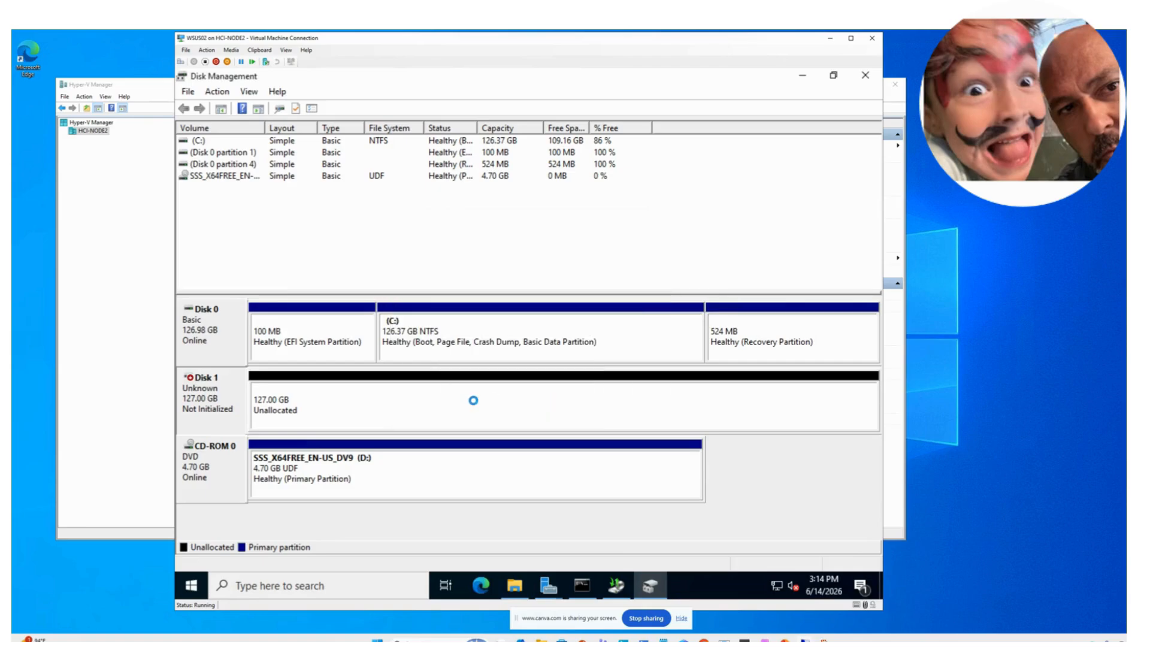
{"action": "right_click", "coordinate": [399, 412]}
- Start a New Simple Volume on Disk 1 using the full 130030 MB and drive letter E
{"action": "left_click", "coordinate": [422, 419]}
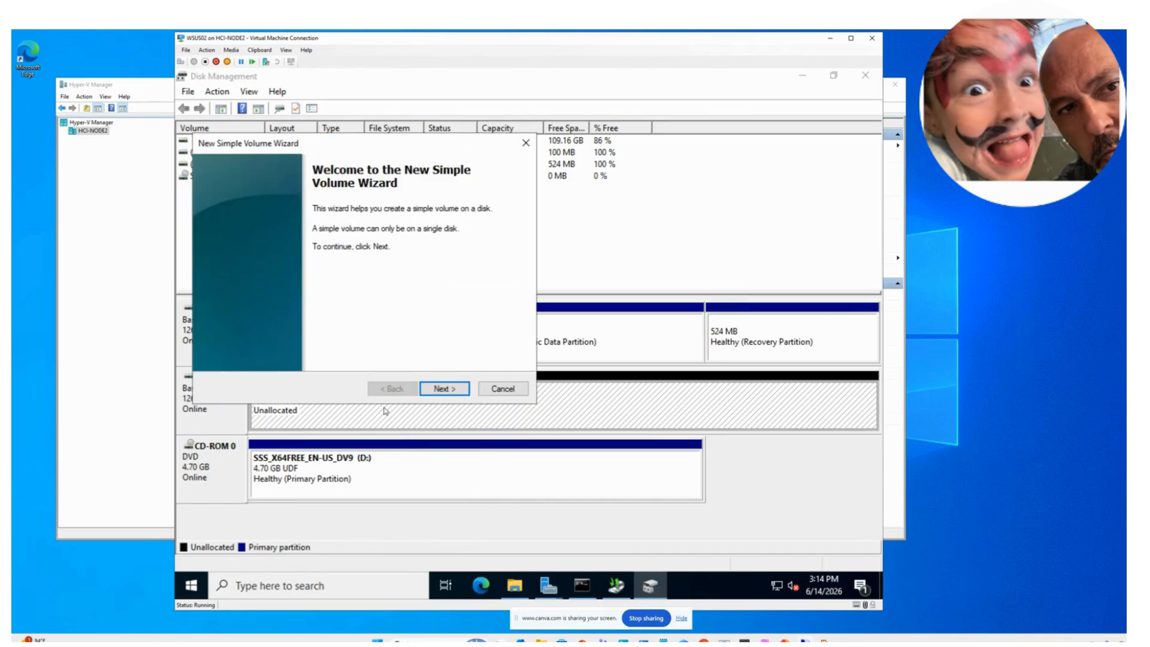
{"action": "left_click", "coordinate": [438, 389]}
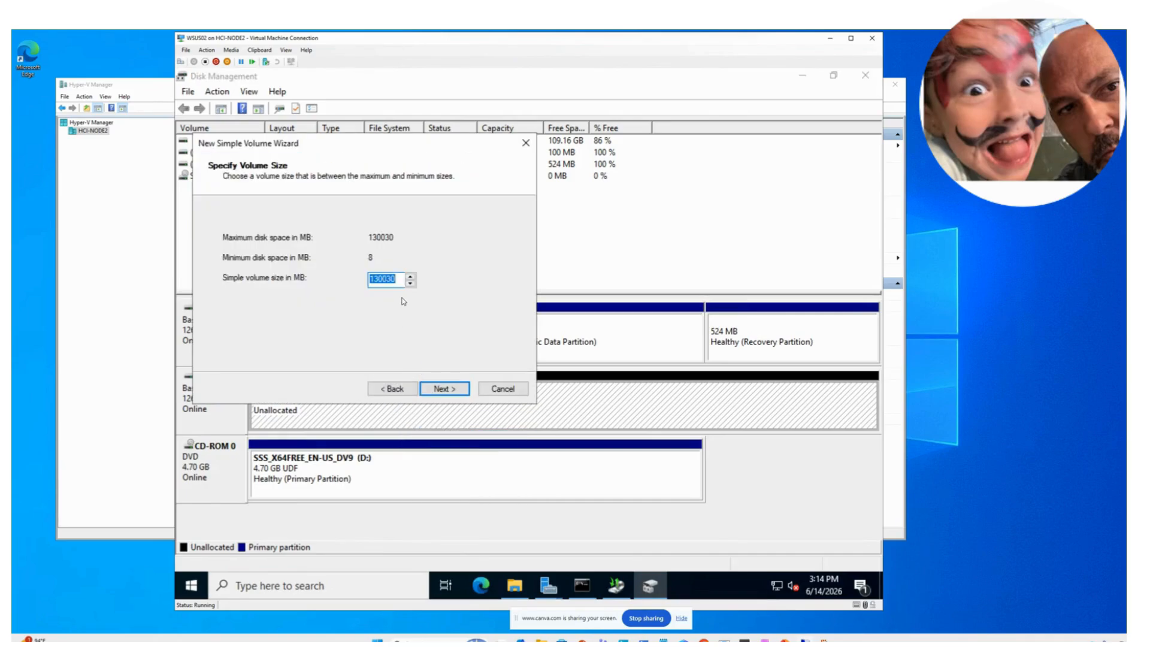
{"action": "left_click", "coordinate": [446, 389]}
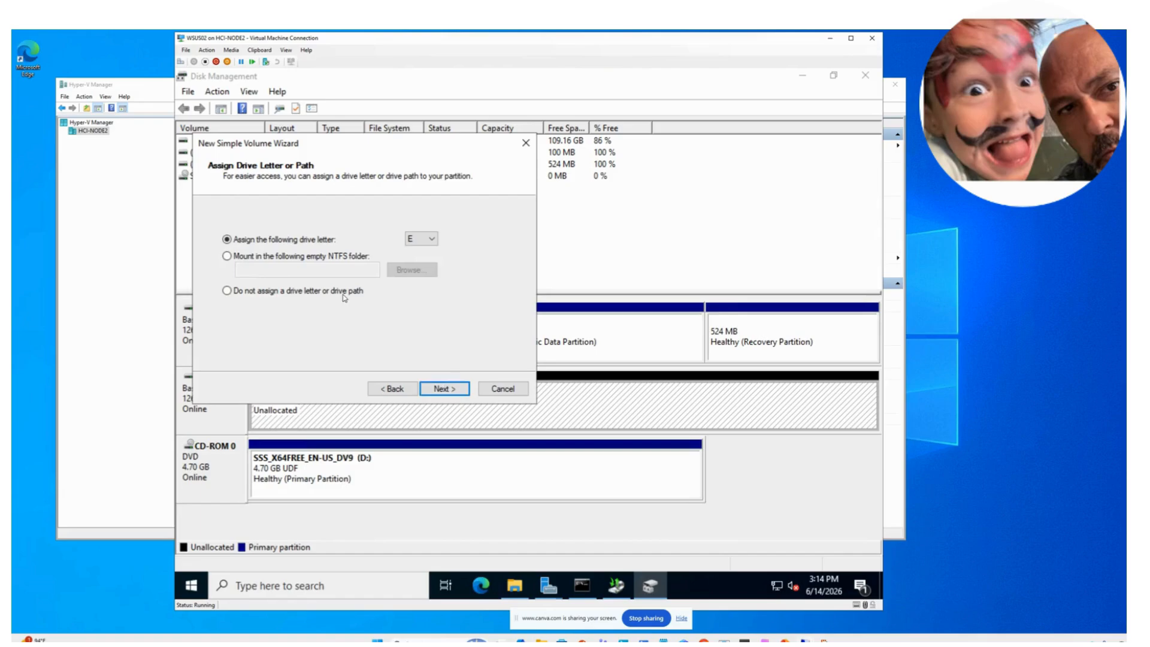
{"action": "left_click", "coordinate": [440, 389]}
- Label the volume WSUS02_DATA, quick-format it as NTFS, finish, and minimize Disk Management
{"action": "left_click", "coordinate": [392, 307]}
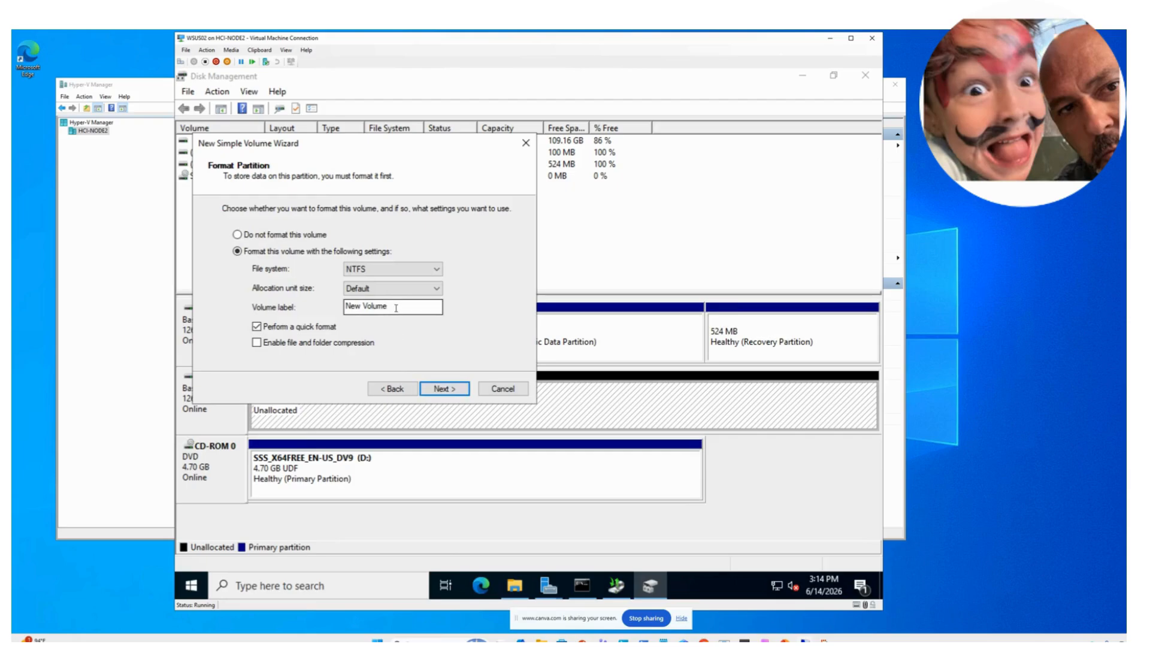
{"action": "key", "text": "ctrl+a"}
{"action": "type", "text": "W"}
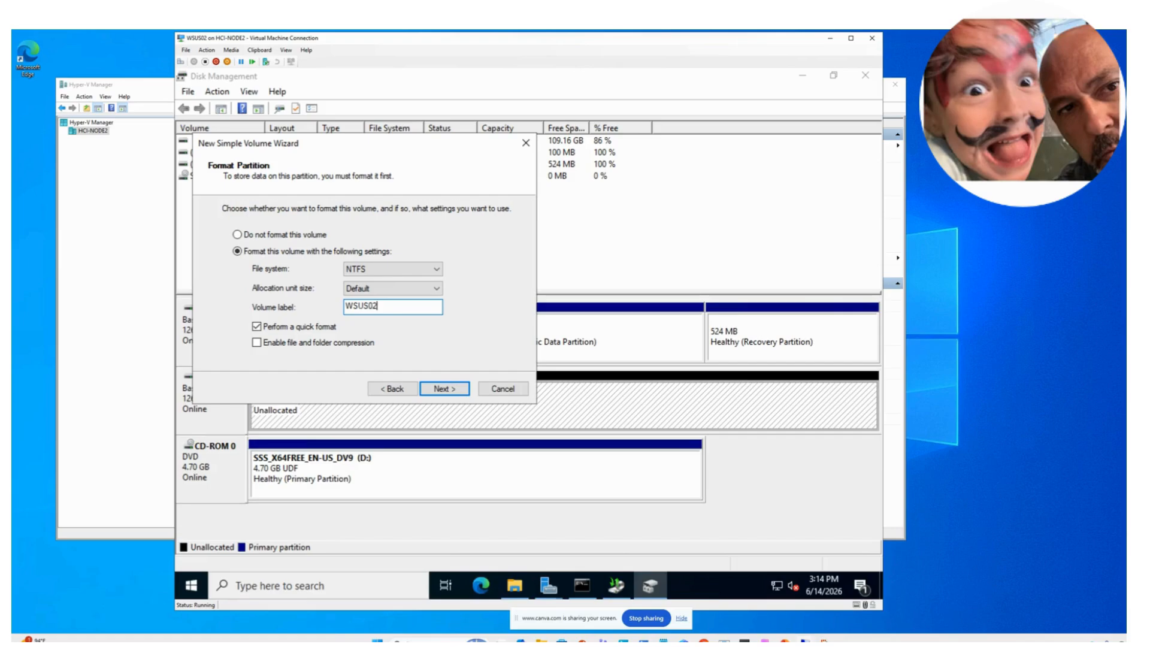
{"action": "key", "text": "BackSpace"}
{"action": "key", "text": "BackSpace"}
{"action": "key", "text": "BackSpace"}
{"action": "type", "text": "DAT"}
{"action": "key", "text": "BackSpace"}
{"action": "key", "text": "BackSpace"}
{"action": "key", "text": "BackSpace"}
{"action": "key", "text": "BackSpace"}
{"action": "type", "text": "WSUS"}
{"action": "type", "text": "02"}
{"action": "left_click", "coordinate": [448, 397]}
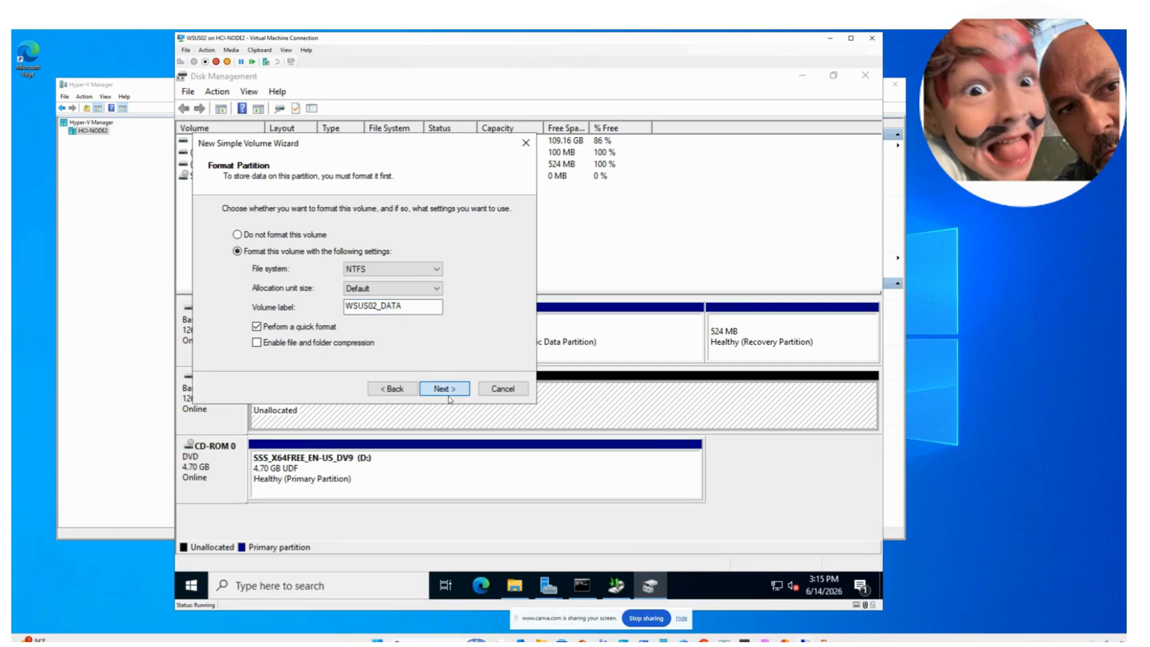
{"action": "left_click", "coordinate": [444, 389]}
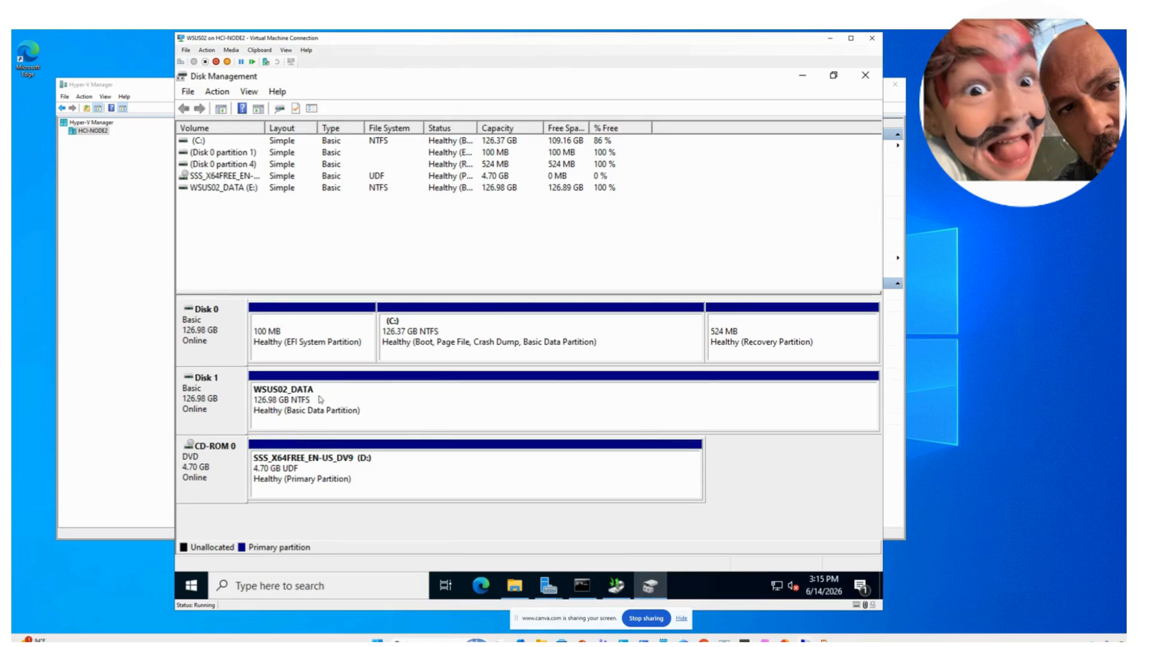
{"action": "left_click", "coordinate": [801, 76]}
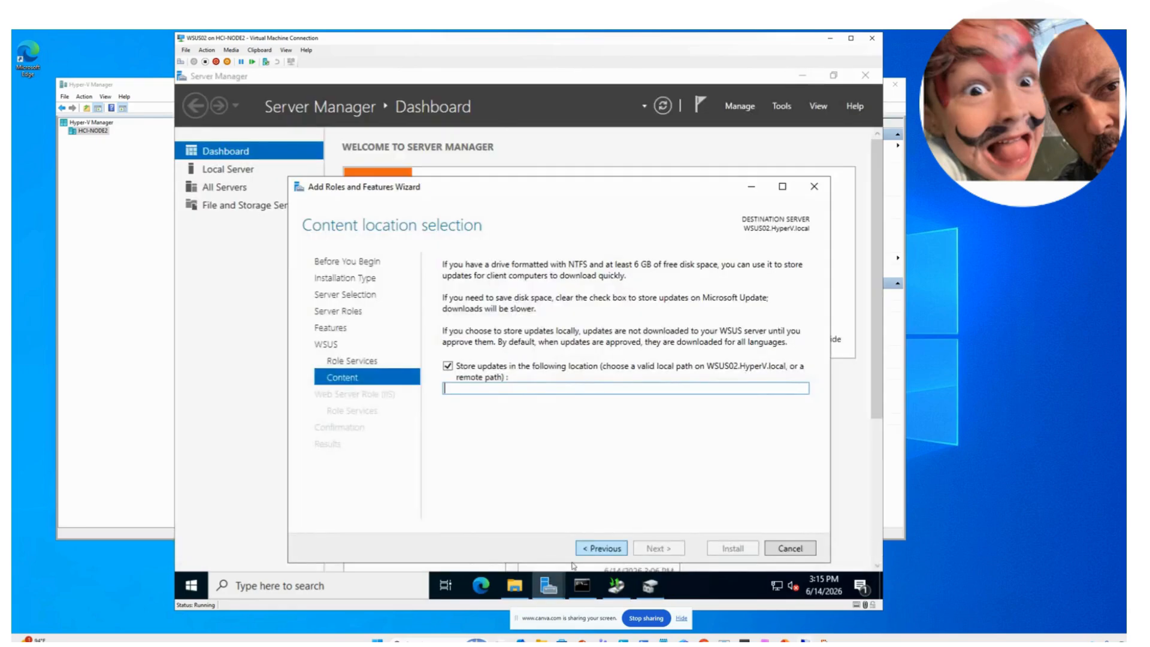
- Confirm in File Explorer that the new WSUS02_DATA (E:) drive is empty, then close it
{"action": "left_click", "coordinate": [524, 578]}
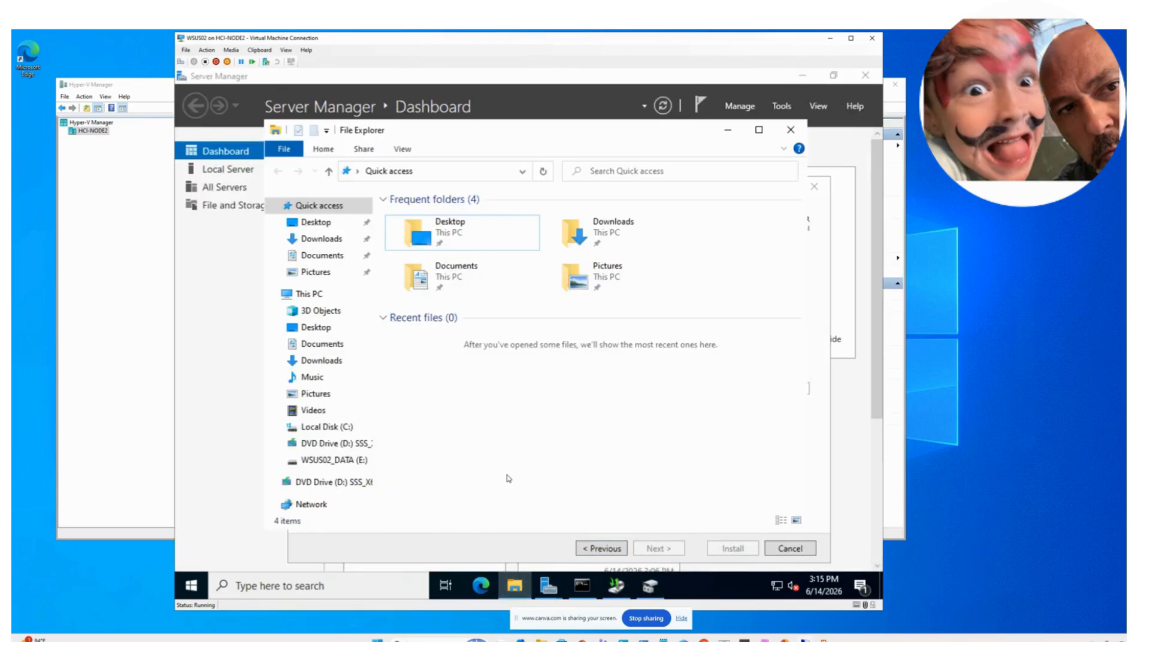
{"action": "left_click", "coordinate": [317, 460]}
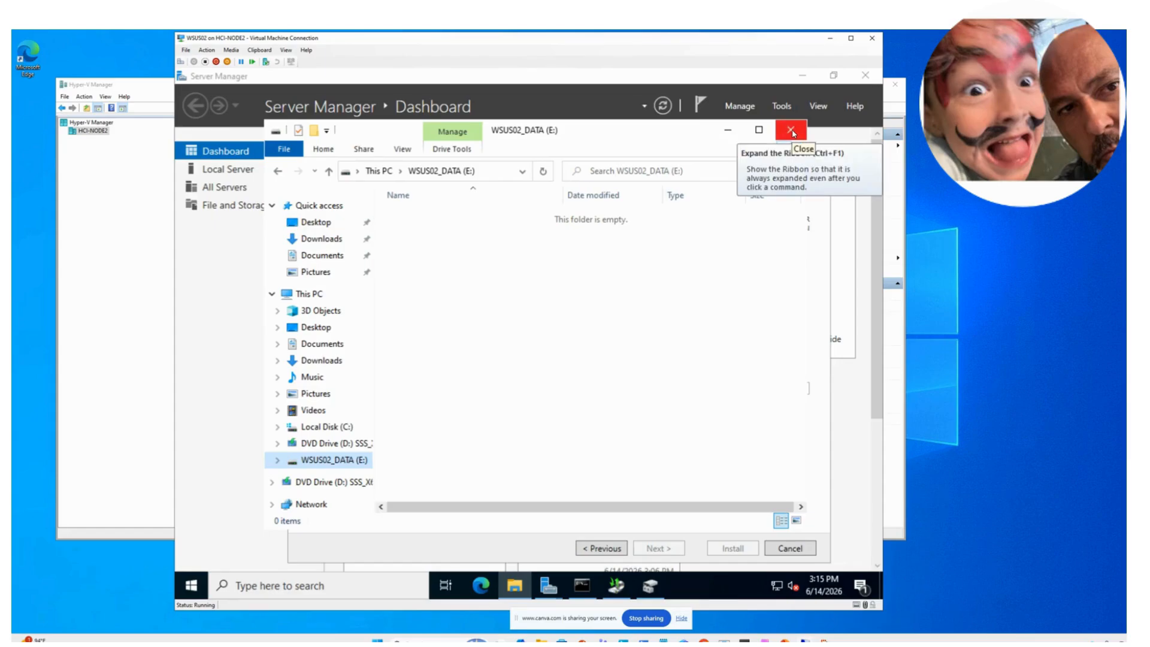
{"action": "left_click", "coordinate": [792, 132]}
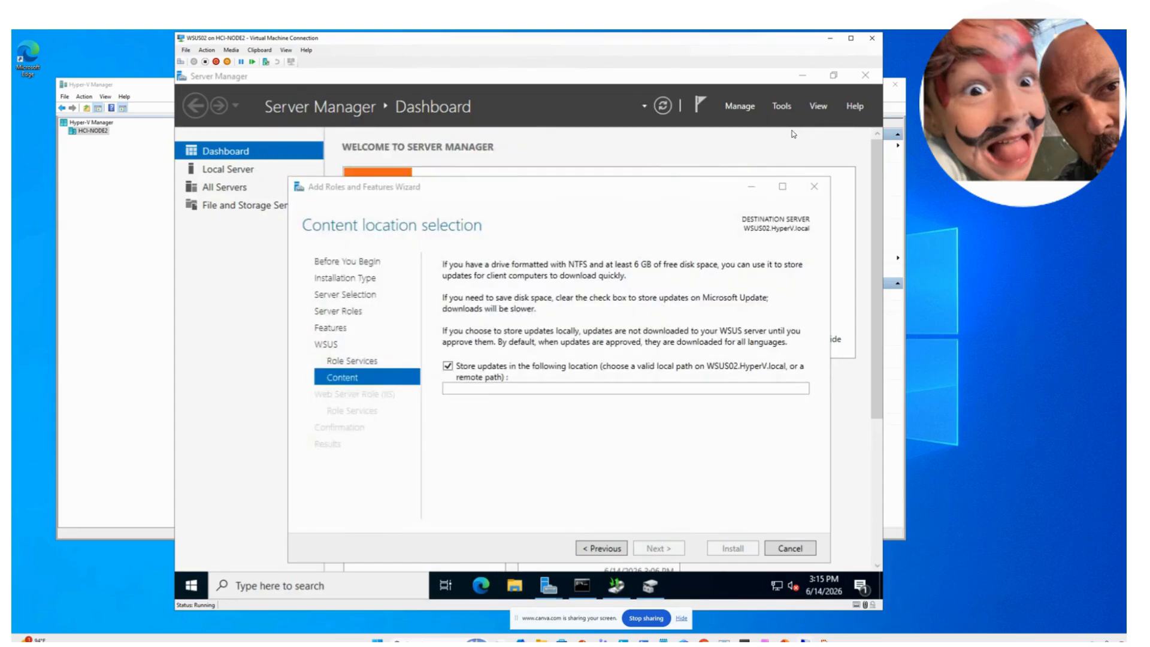
- Begin entering E:\WSUS as the WSUS content location path
{"action": "left_click", "coordinate": [547, 396]}
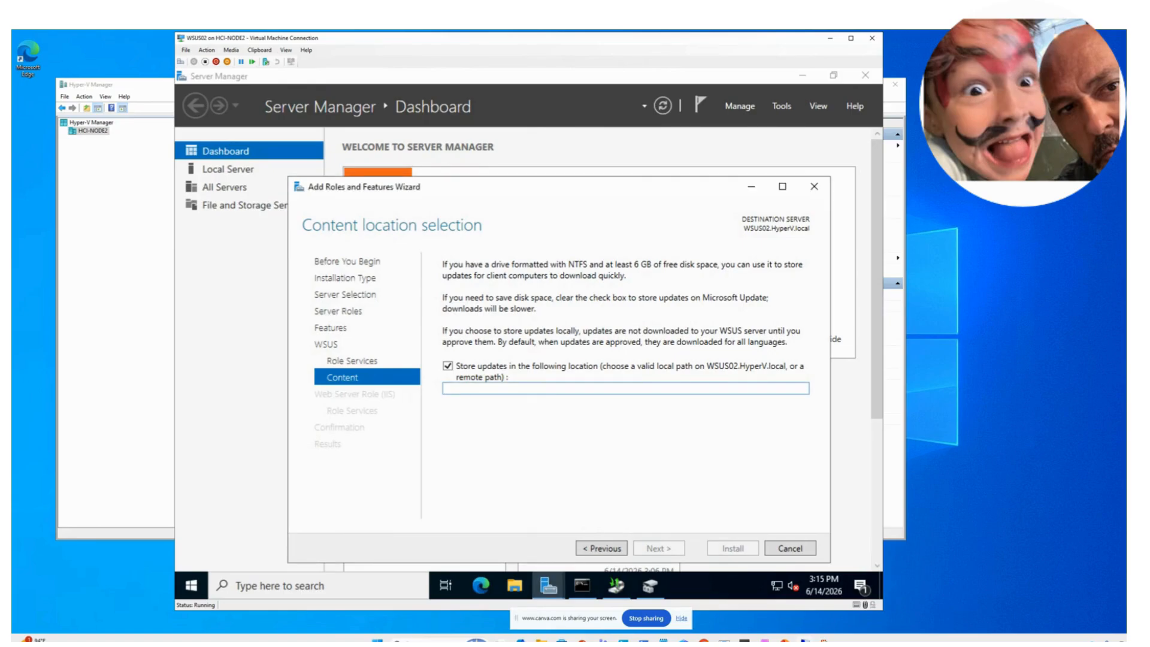
{"action": "type", "text": "E:"}
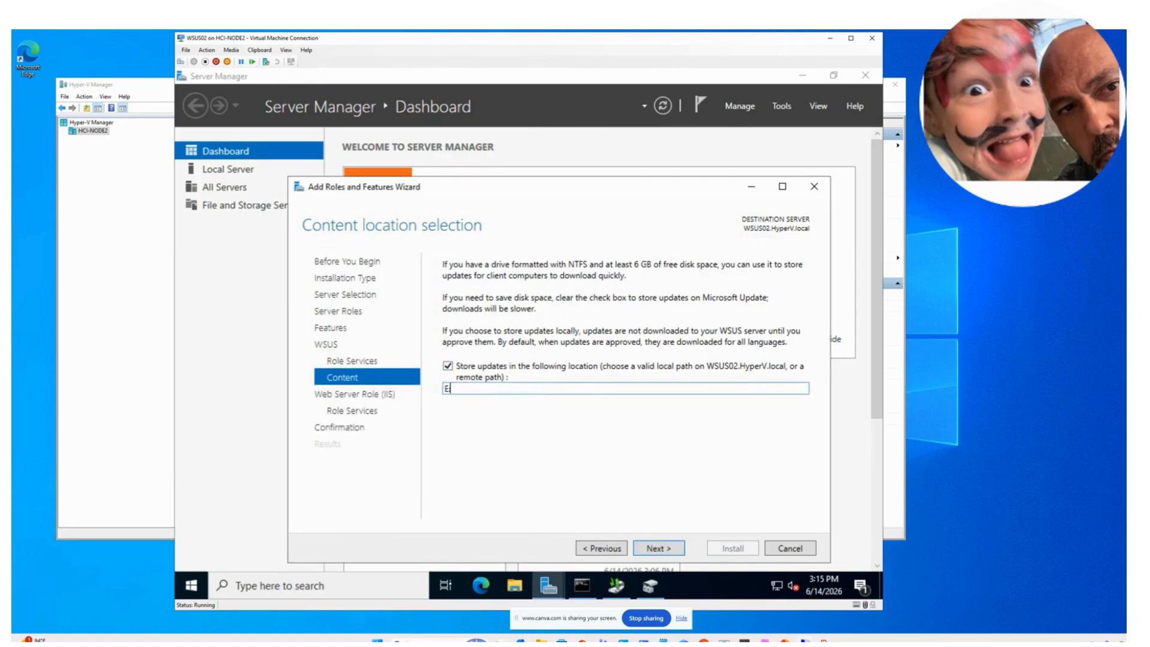
{"action": "key", "text": "BackSpace"}
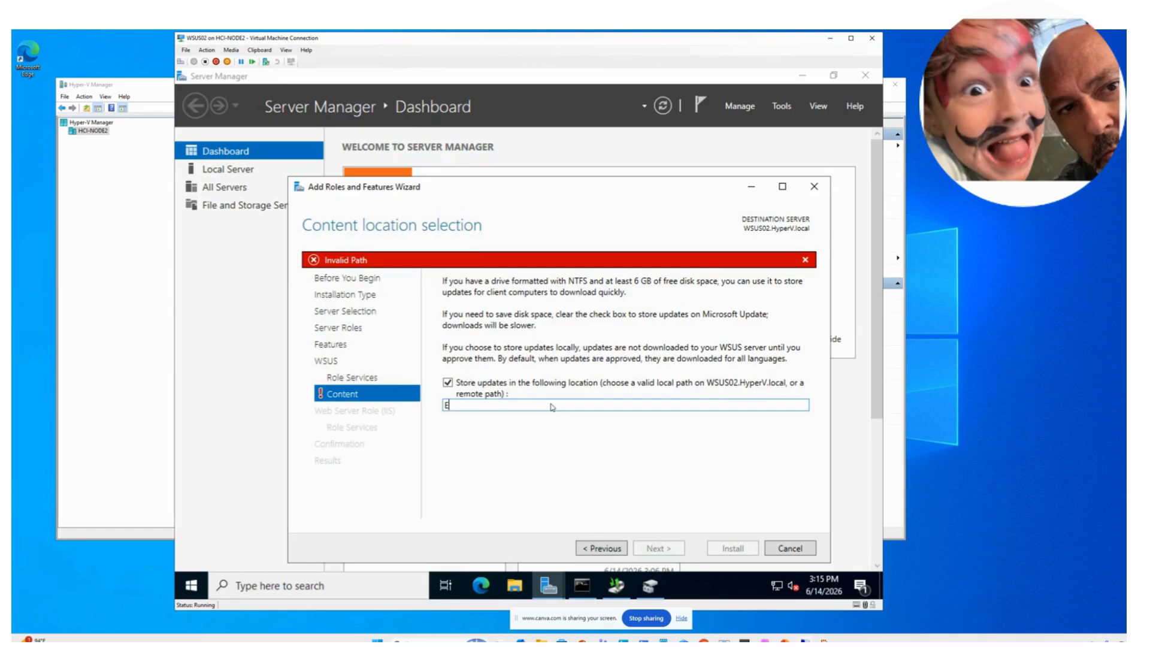
{"action": "type", "text": ":\\WS"}
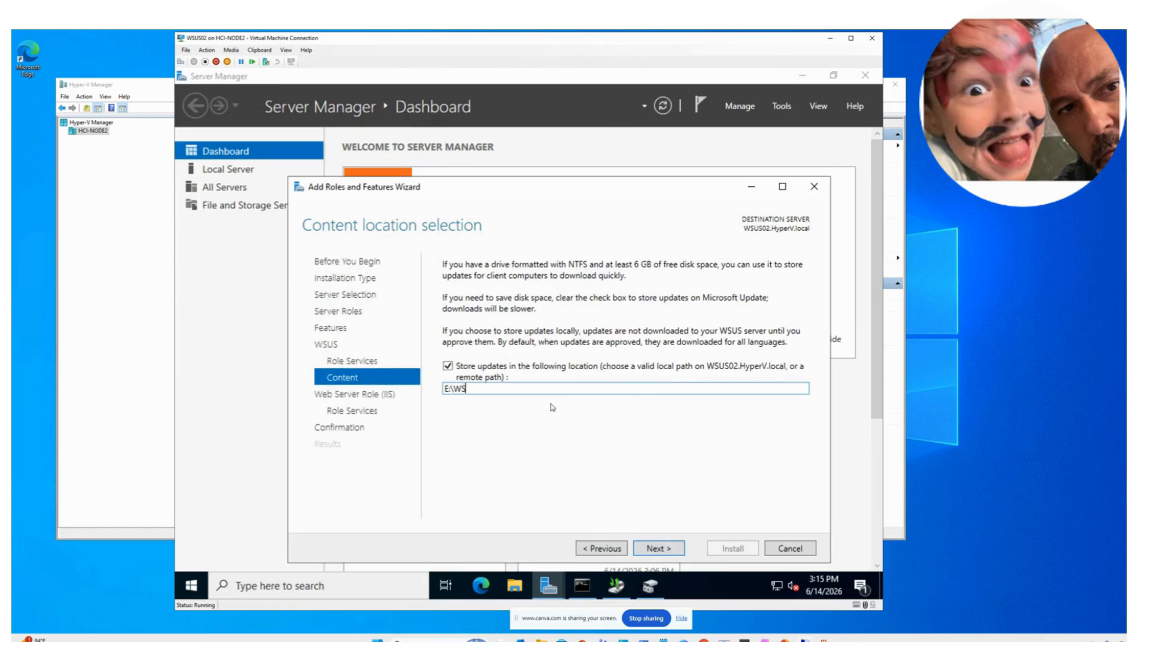
{"action": "type", "text": "US02"}
- Check the E:\ drive path in File Explorer, then complete the content location as E:\WSUS02_DATA
{"action": "left_click", "coordinate": [515, 586]}
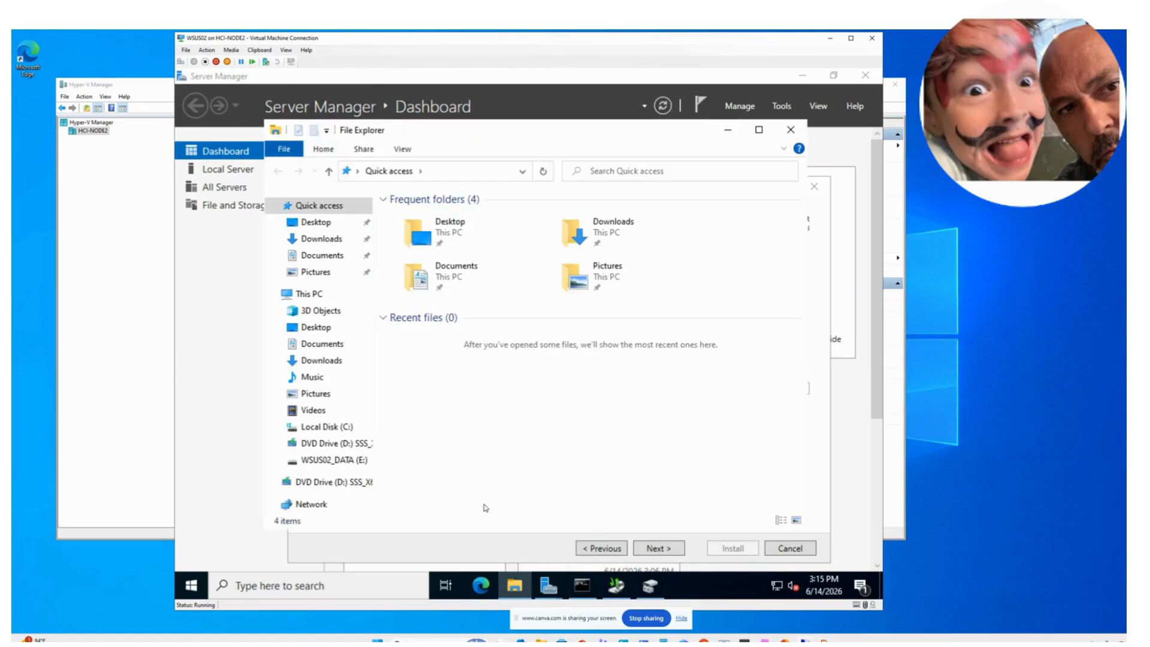
{"action": "left_click", "coordinate": [353, 460]}
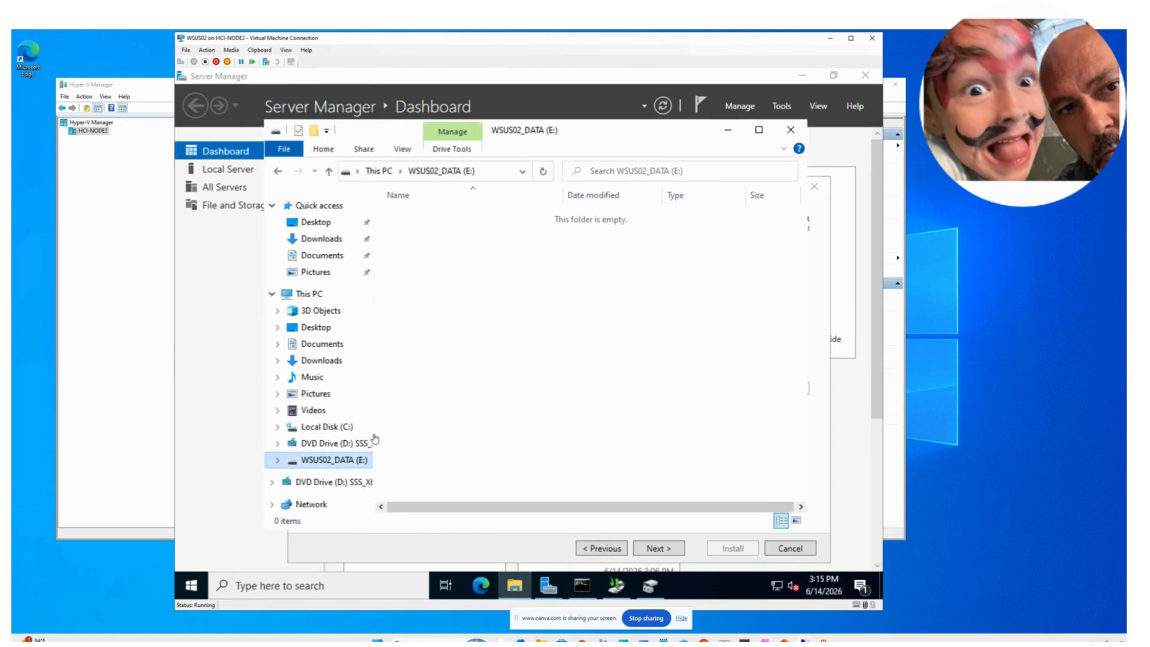
{"action": "left_click", "coordinate": [494, 173]}
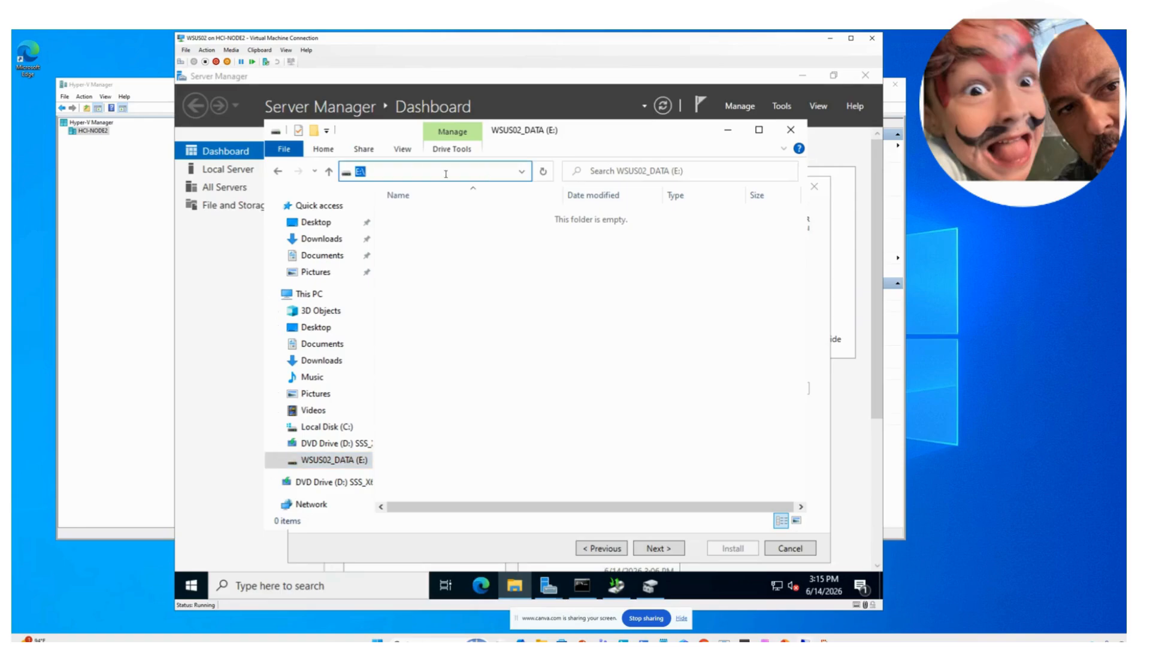
{"action": "left_click", "coordinate": [445, 174]}
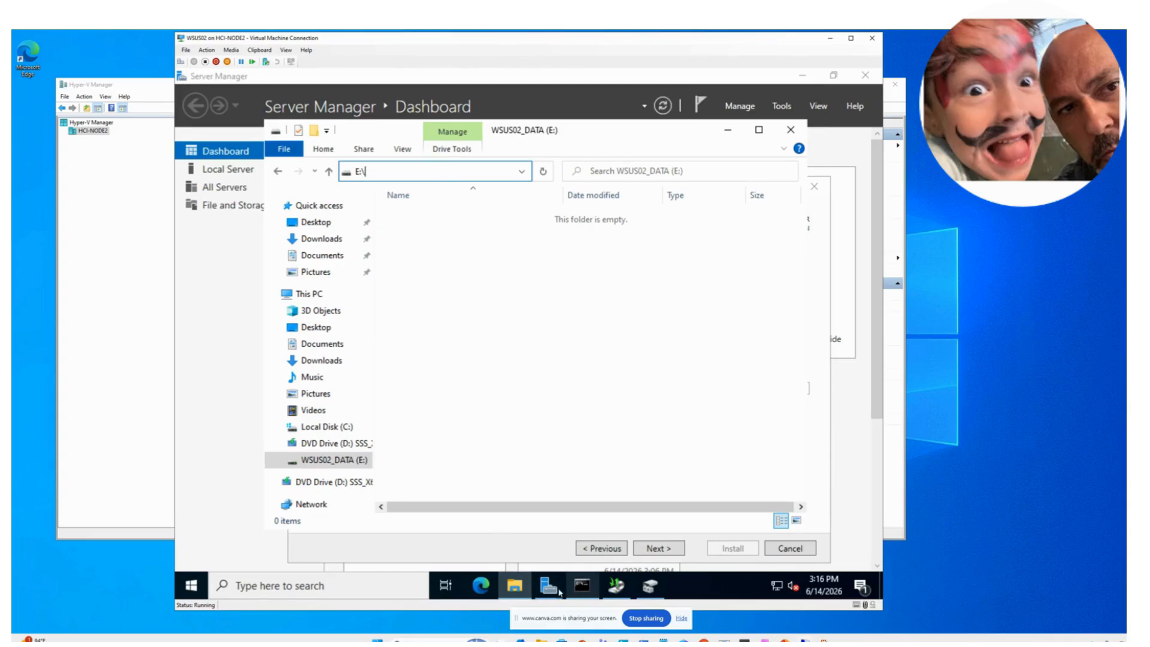
{"action": "left_click", "coordinate": [729, 139]}
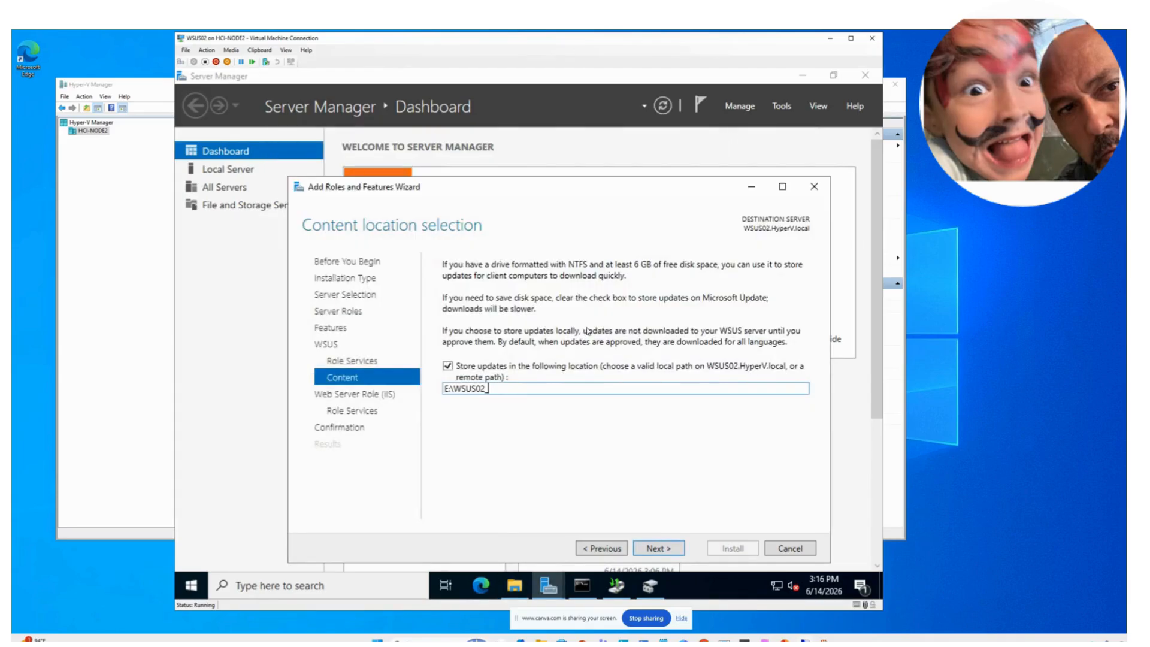
{"action": "type", "text": "DATA"}
- Accept the content location and default Web Server (IIS) role services, then start the installation
{"action": "left_click", "coordinate": [657, 546]}
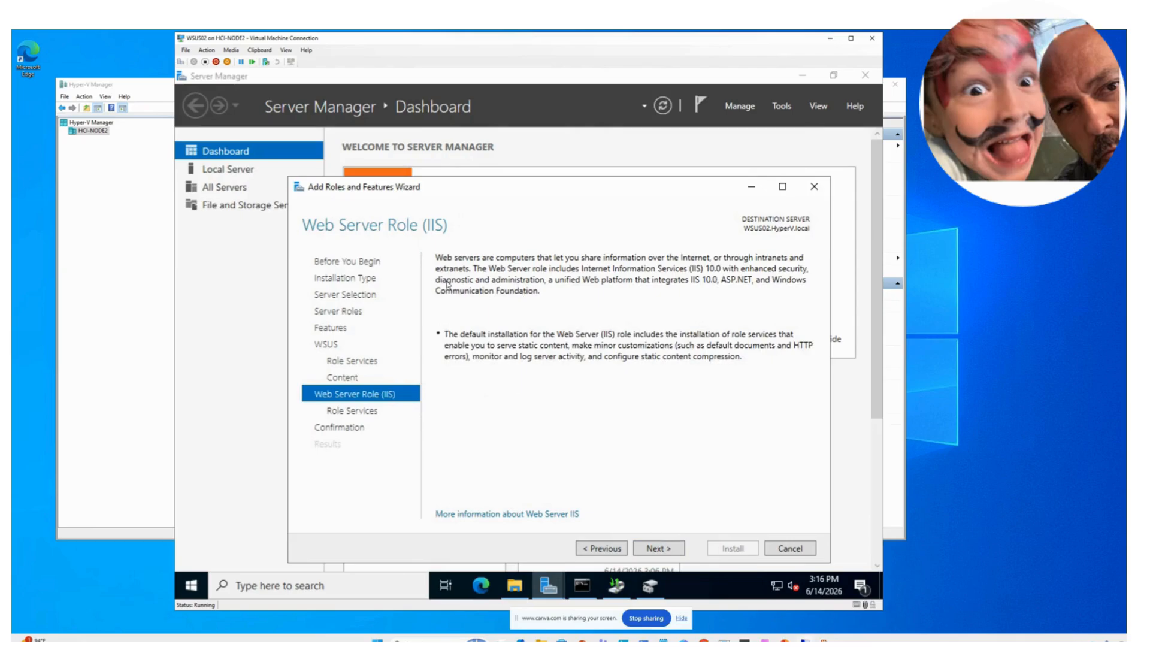
{"action": "left_click", "coordinate": [660, 549]}
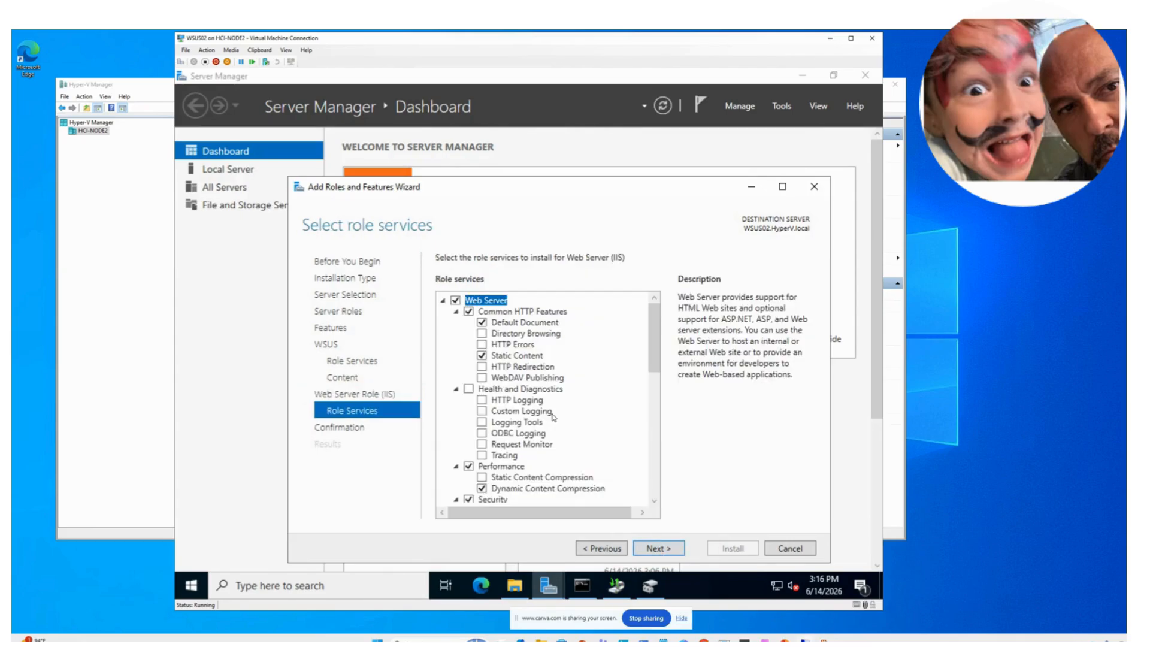
{"action": "left_click", "coordinate": [665, 549]}
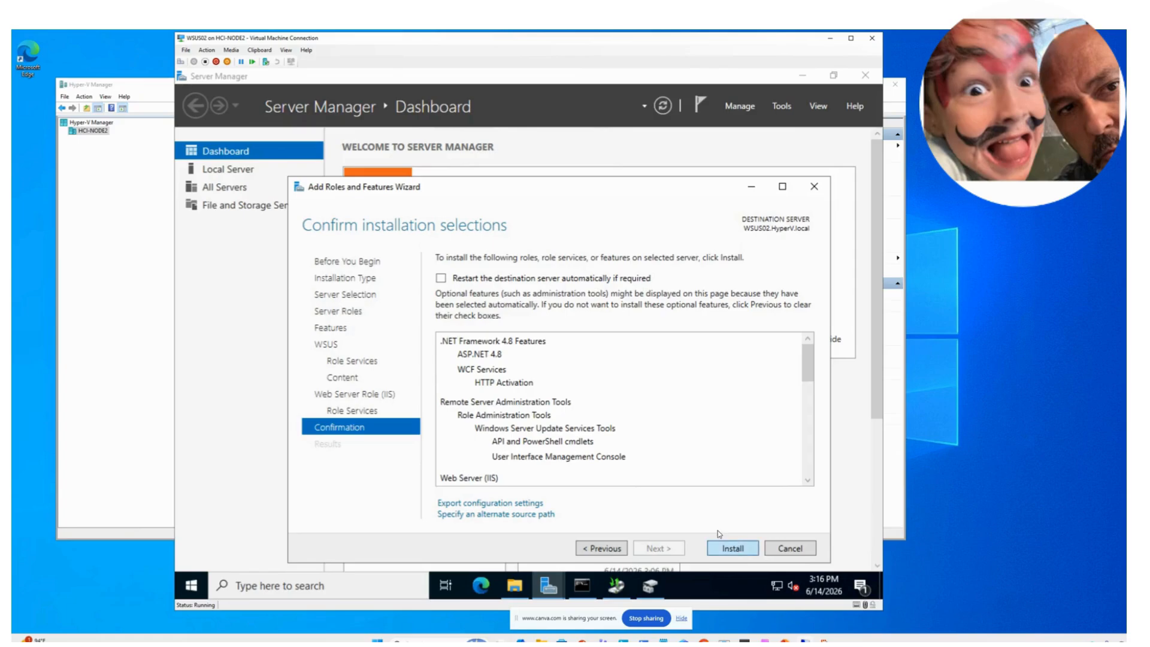
{"action": "left_click", "coordinate": [722, 545]}
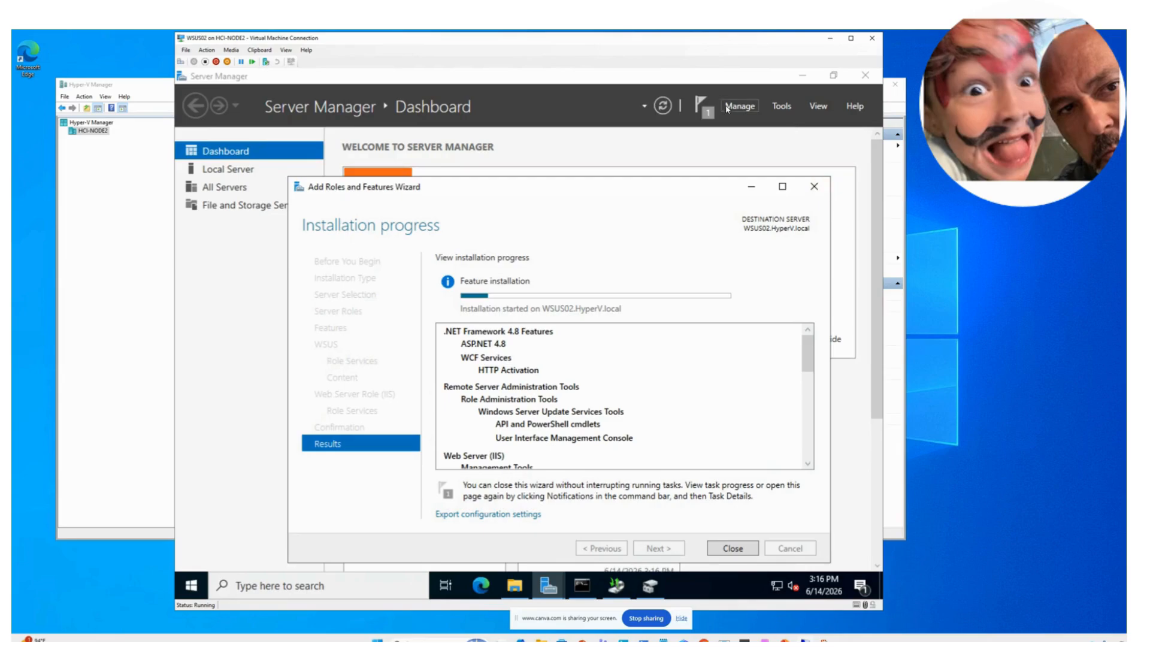
- Watch the feature installation progress in notifications and drag the NC-NODE1-DC1 VM window into view
{"action": "left_click", "coordinate": [705, 108]}
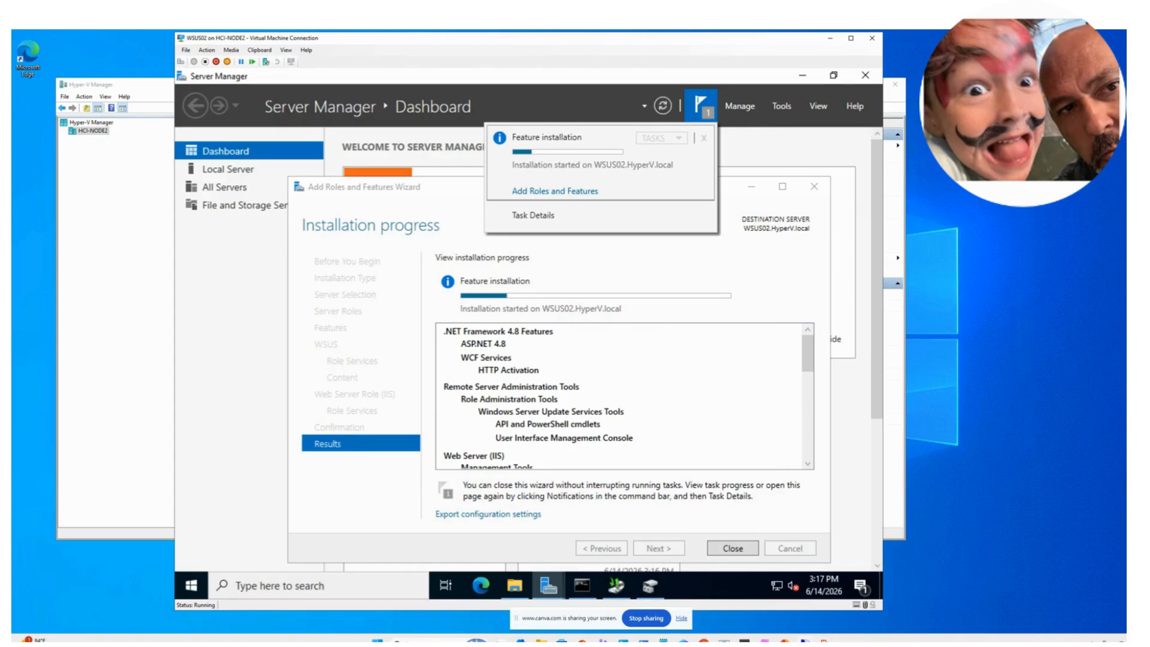
{"action": "left_click_drag", "start_coordinate": [0, 221], "coordinate": [405, 148]}
- Maximize the NC-NODE1-DC1 VM and sign in via Ctrl+Alt+Delete, retrying after incorrect passwords
{"action": "double_click", "coordinate": [405, 148]}
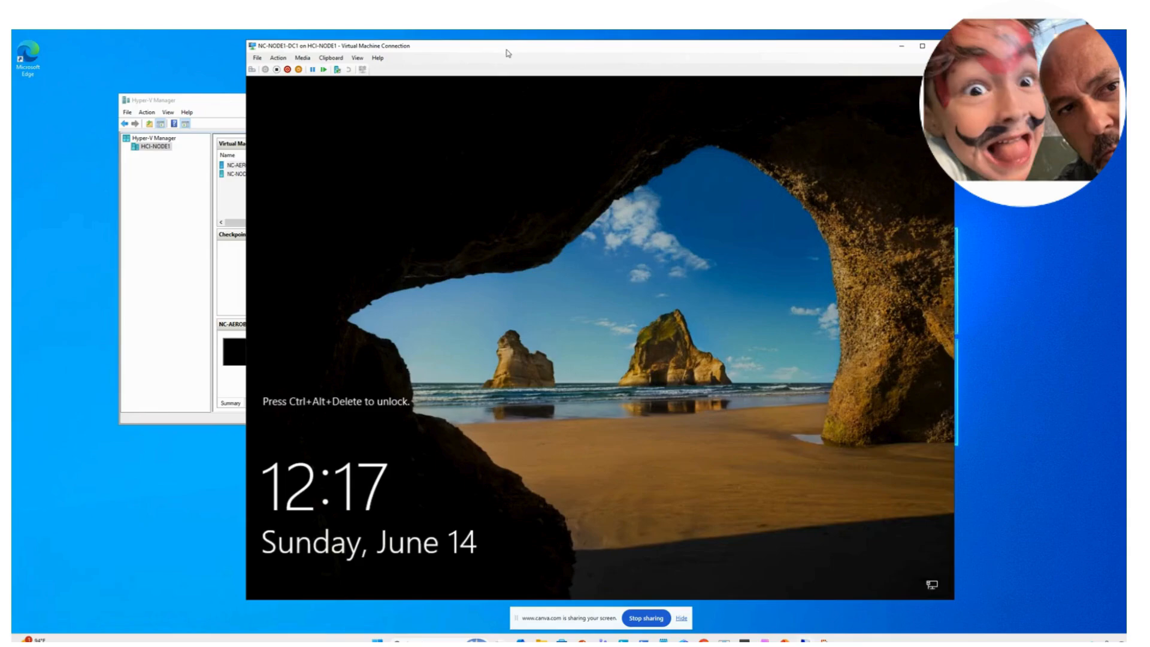
{"action": "left_click", "coordinate": [276, 58]}
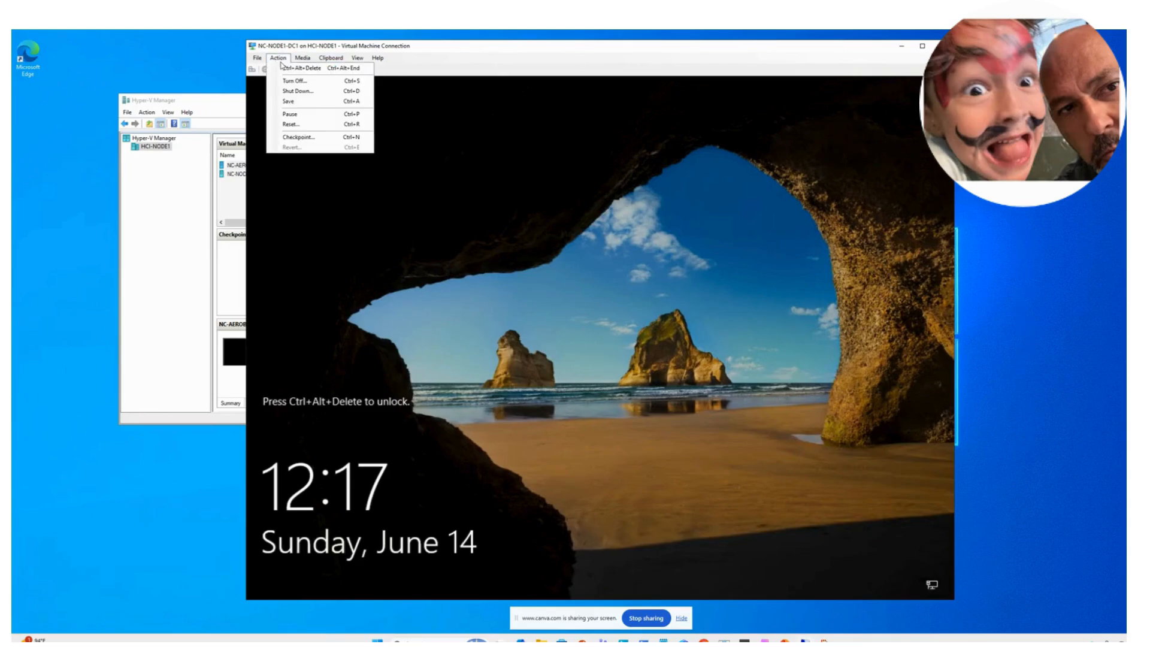
{"action": "left_click", "coordinate": [286, 68]}
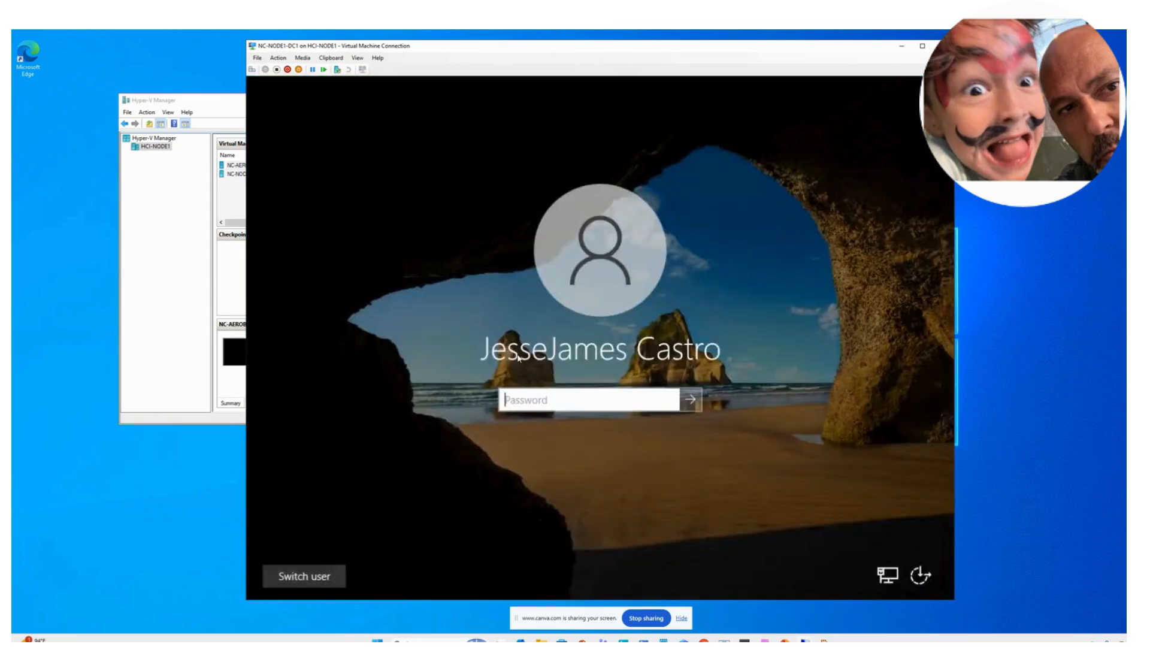
{"action": "type", "text": "••••••••••"}
{"action": "key", "text": "Return"}
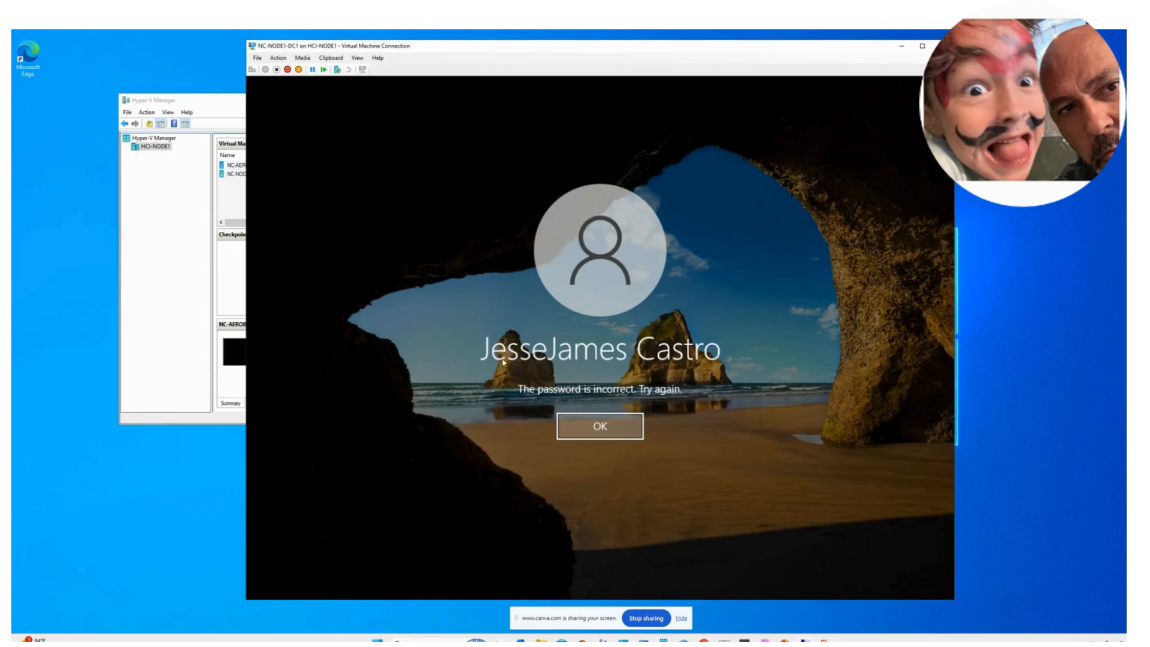
{"action": "key", "text": "Return"}
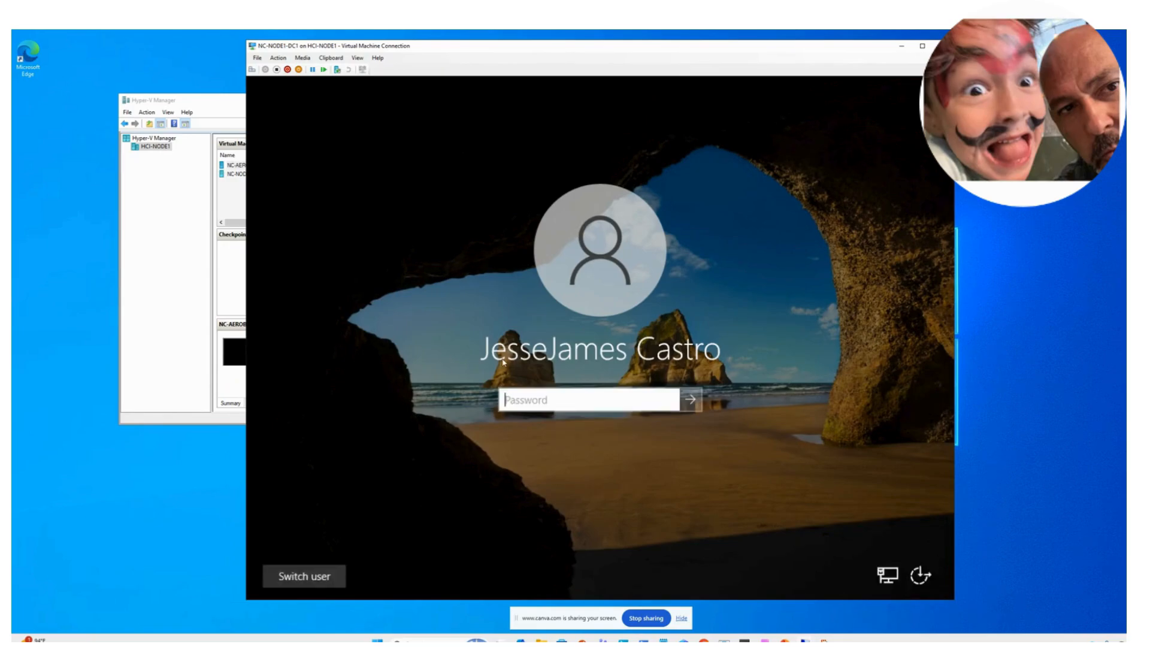
{"action": "type", "text": "••••••••"}
{"action": "key", "text": "Return"}
{"action": "key", "text": "Return"}
{"action": "type", "text": "••••••••"}
{"action": "key", "text": "Return"}
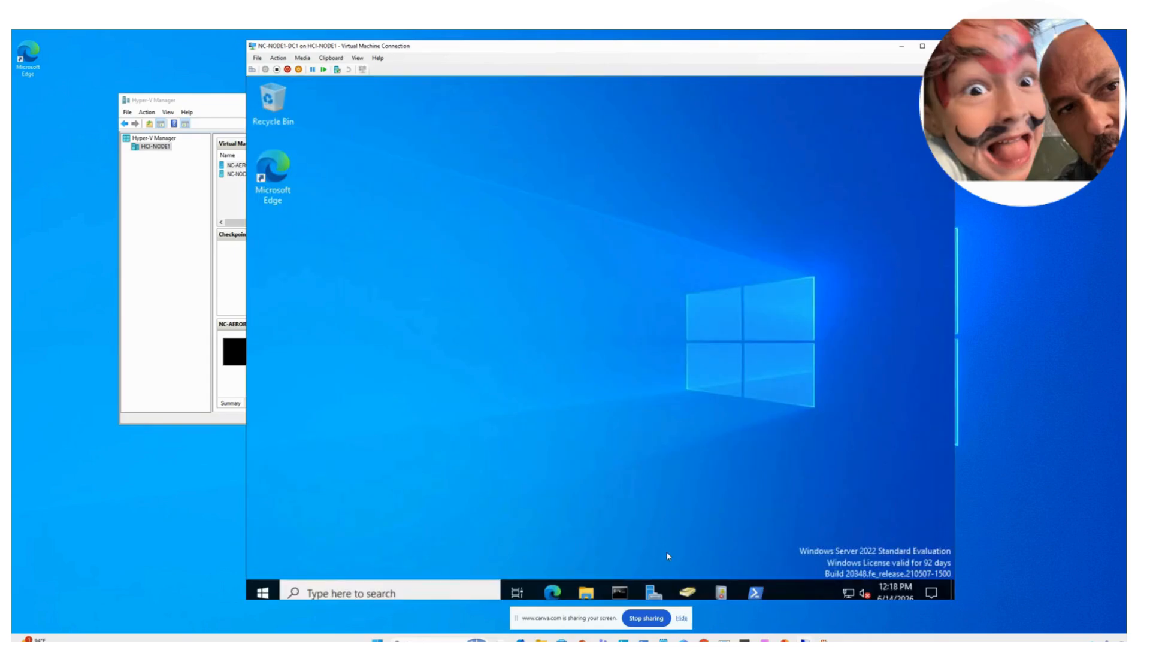
{"action": "left_click", "coordinate": [686, 591]}
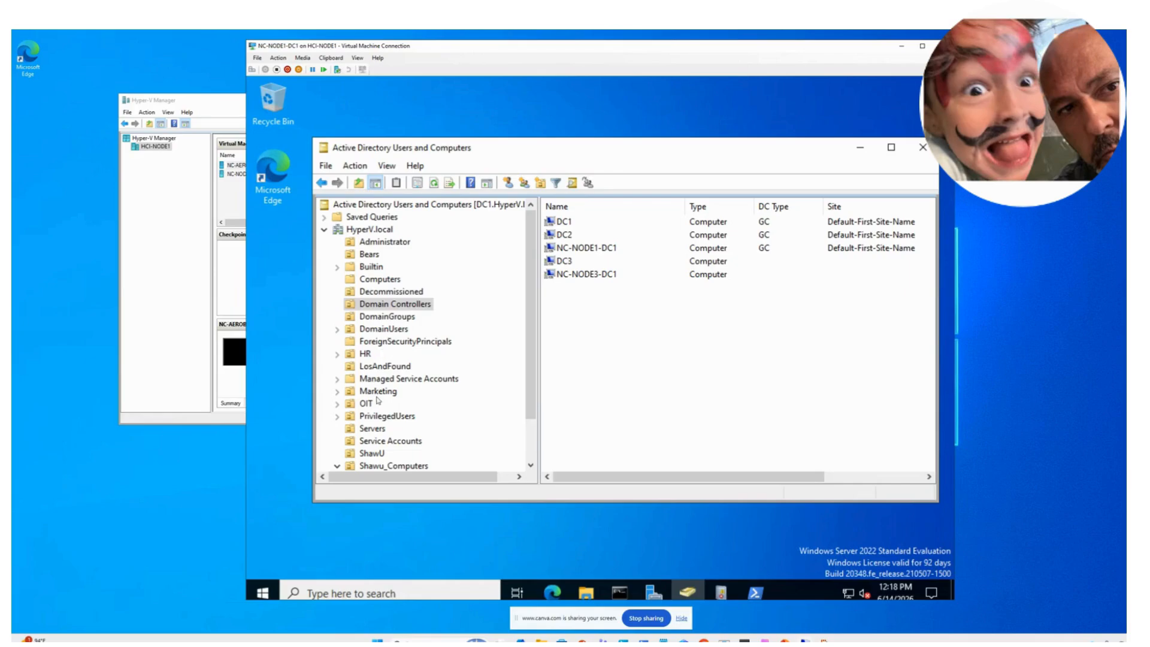
- Select the Servers OU to list its computer accounts, including WSUS01 and NC-DHCP01
{"action": "left_click", "coordinate": [376, 429]}
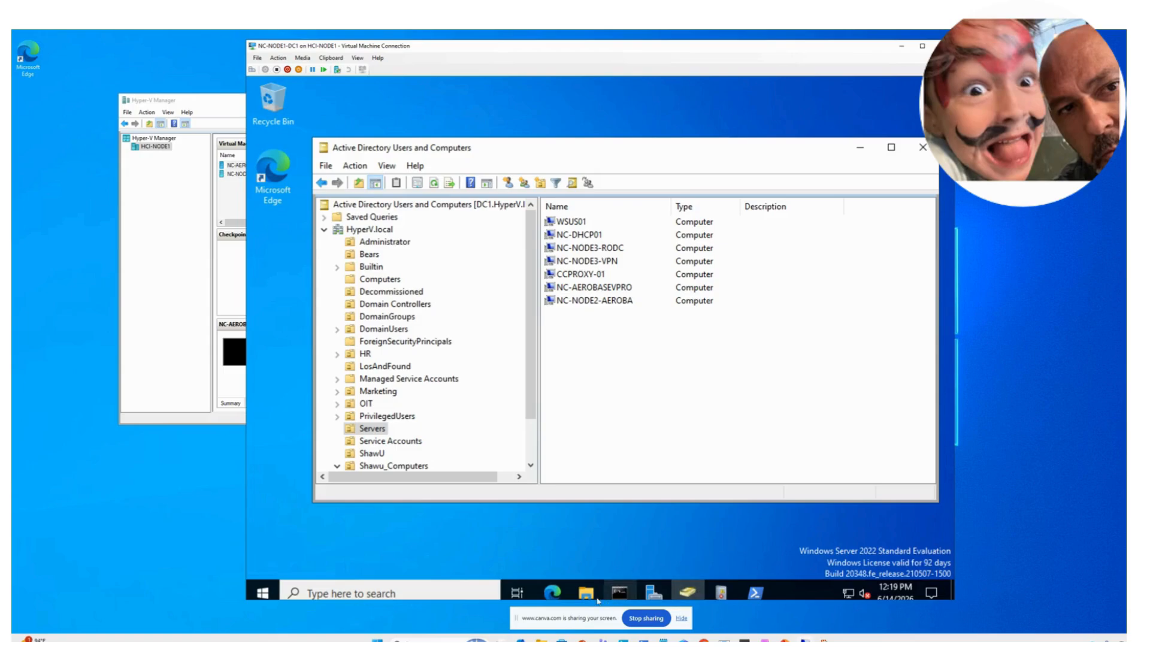
{"action": "right_click", "coordinate": [268, 596]}
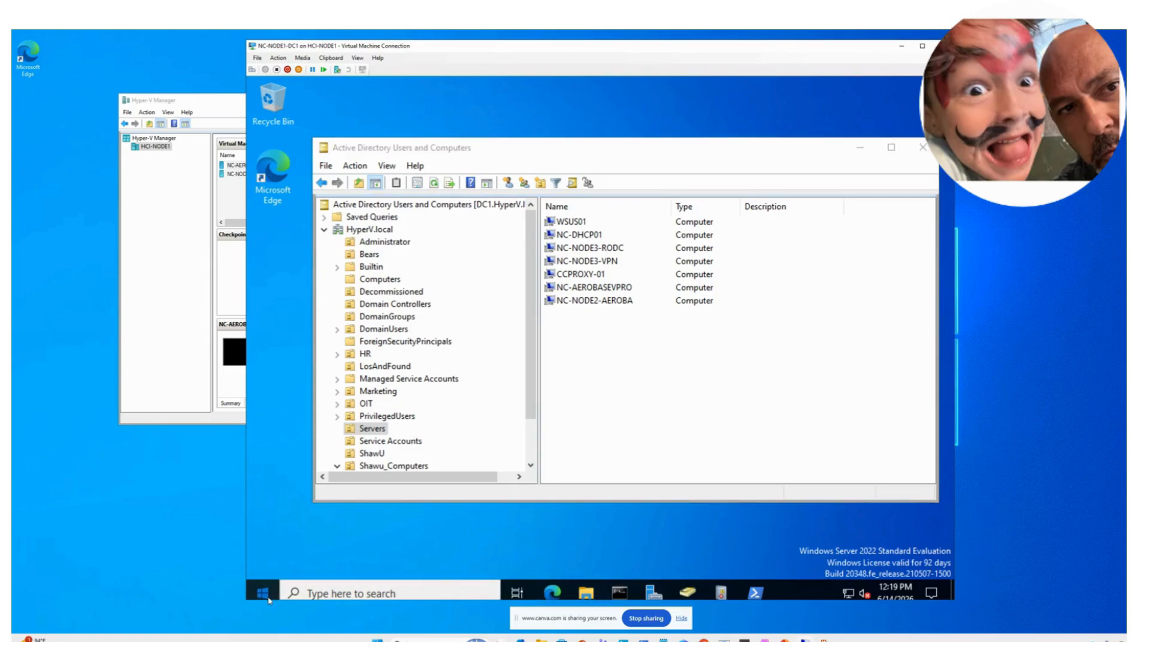
- Launch Server Manager from Start and open Group Policy Management from its Tools menu
{"action": "left_click", "coordinate": [263, 593]}
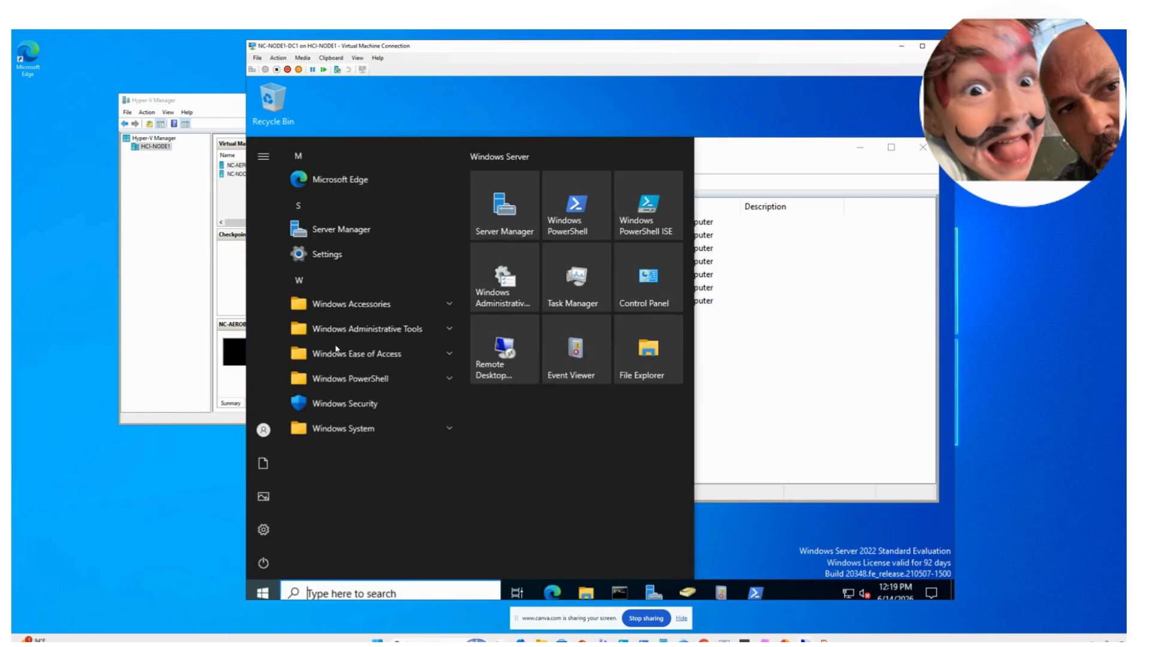
{"action": "left_click", "coordinate": [492, 218]}
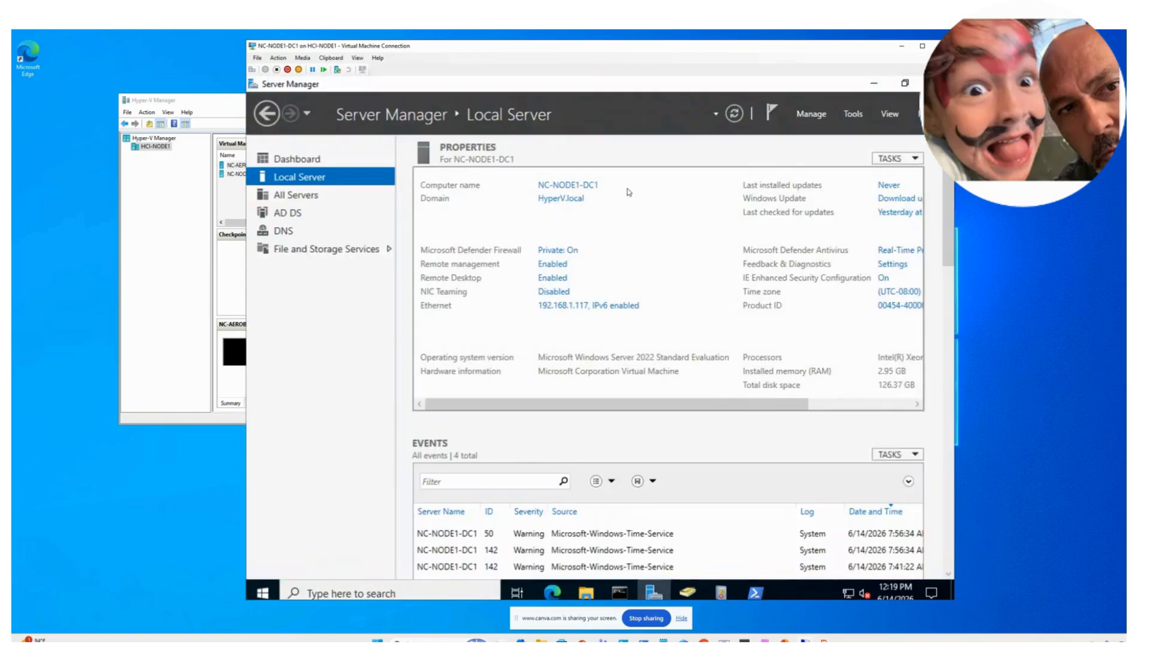
{"action": "left_click", "coordinate": [852, 116]}
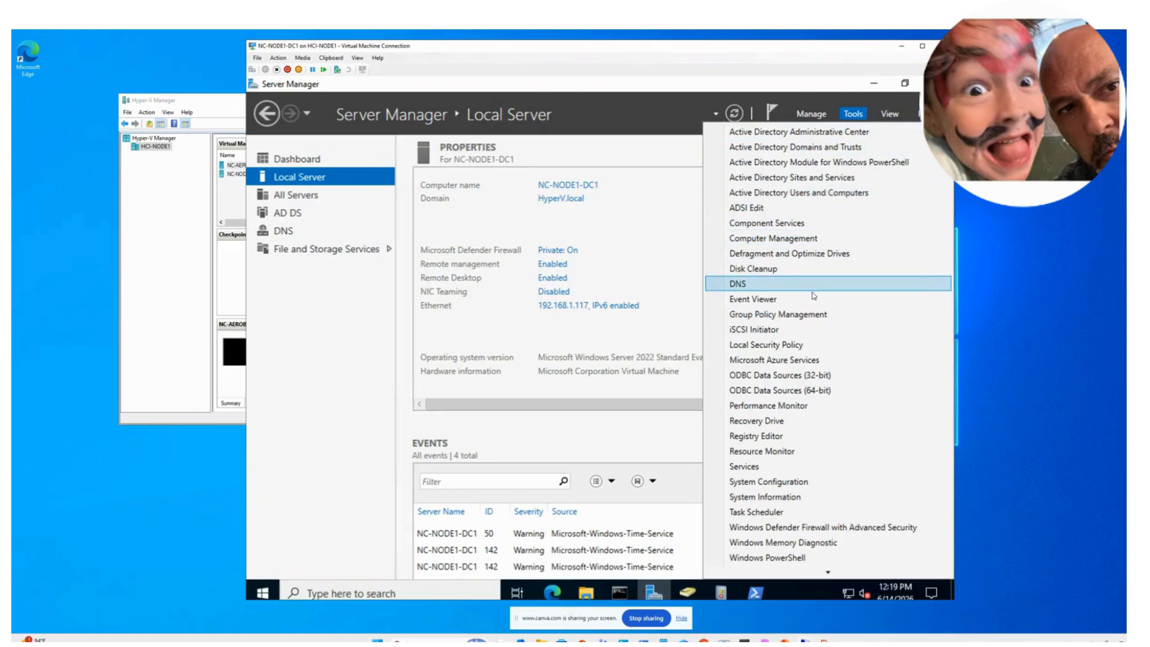
{"action": "left_click", "coordinate": [810, 315]}
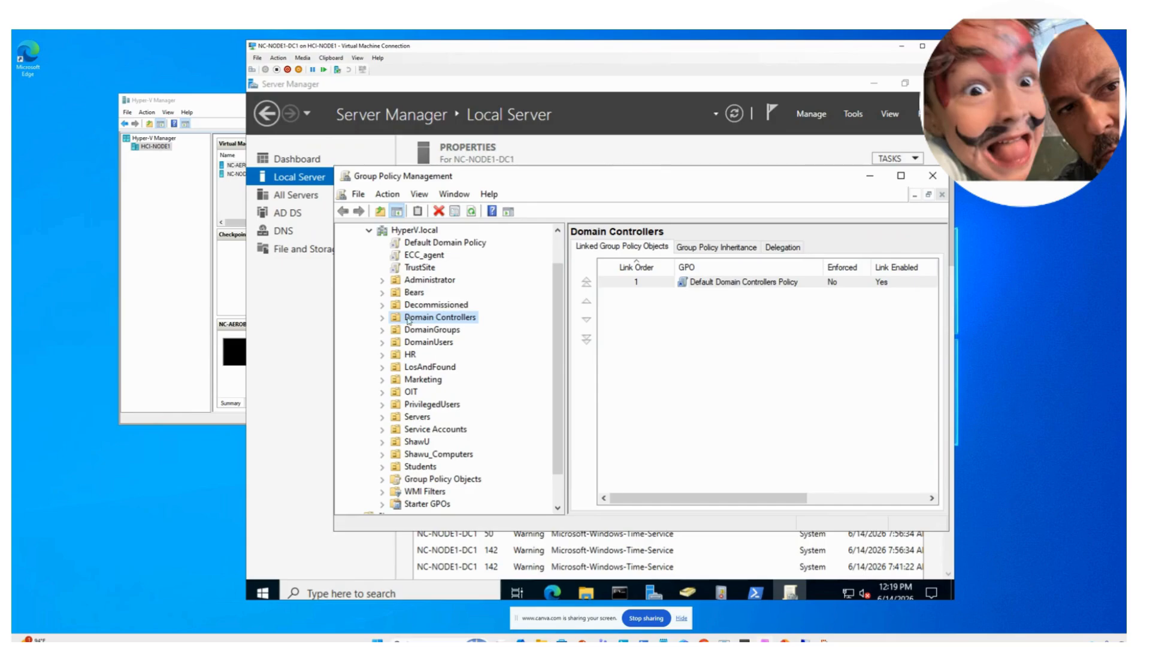
- Create a GPO named WSUS01 linked at the HyperV.local domain root
{"action": "left_click", "coordinate": [383, 319]}
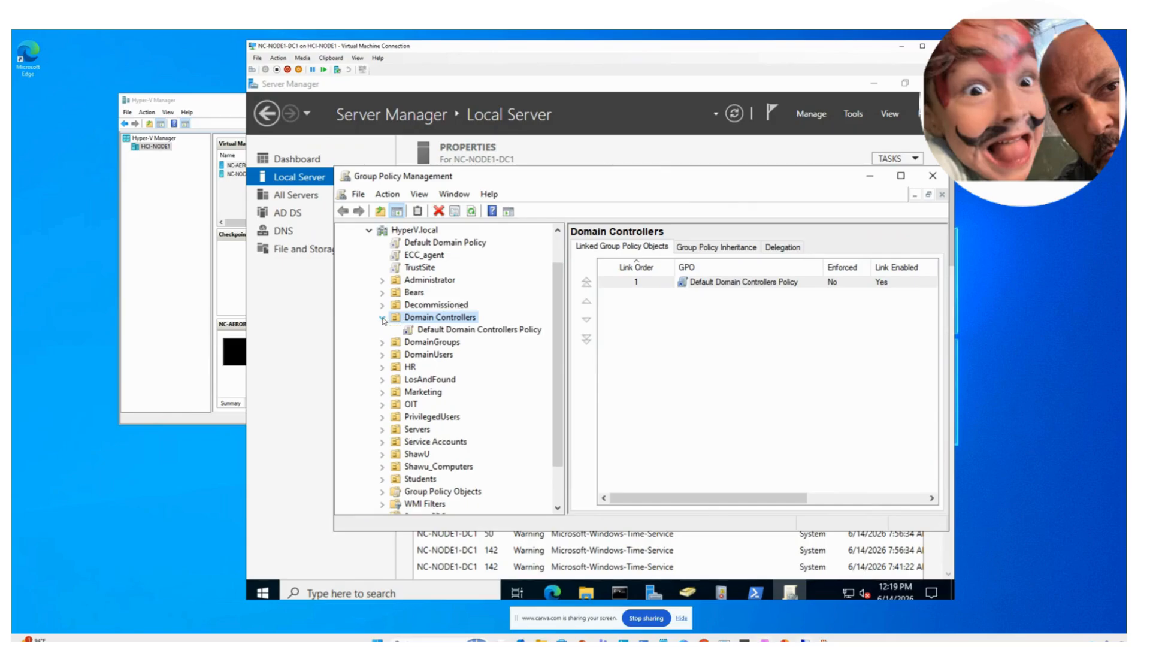
{"action": "left_click", "coordinate": [383, 320]}
{"action": "left_click", "coordinate": [383, 320]}
{"action": "left_click", "coordinate": [383, 319]}
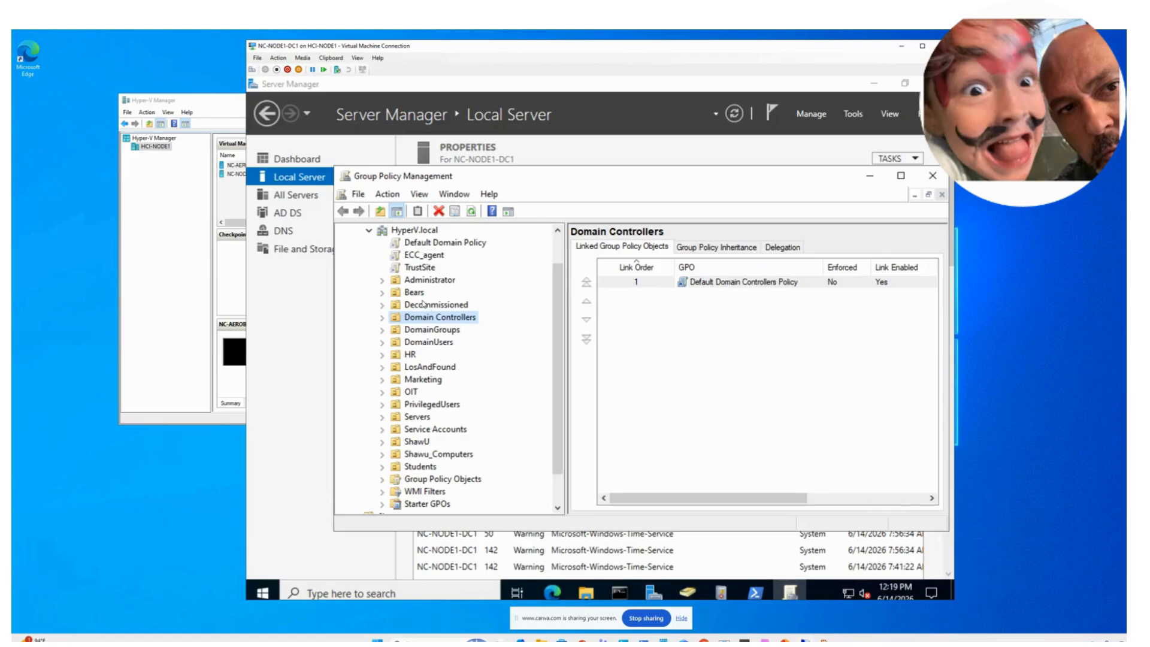
{"action": "left_click", "coordinate": [389, 232]}
{"action": "right_click", "coordinate": [389, 233]}
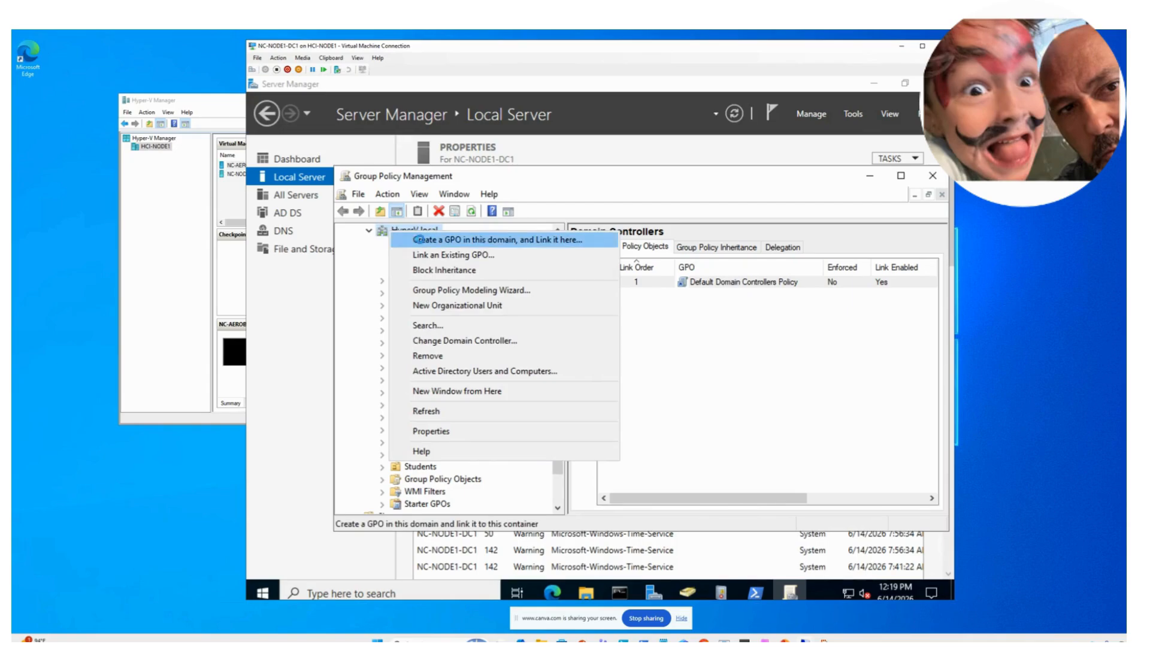
{"action": "left_click", "coordinate": [421, 241]}
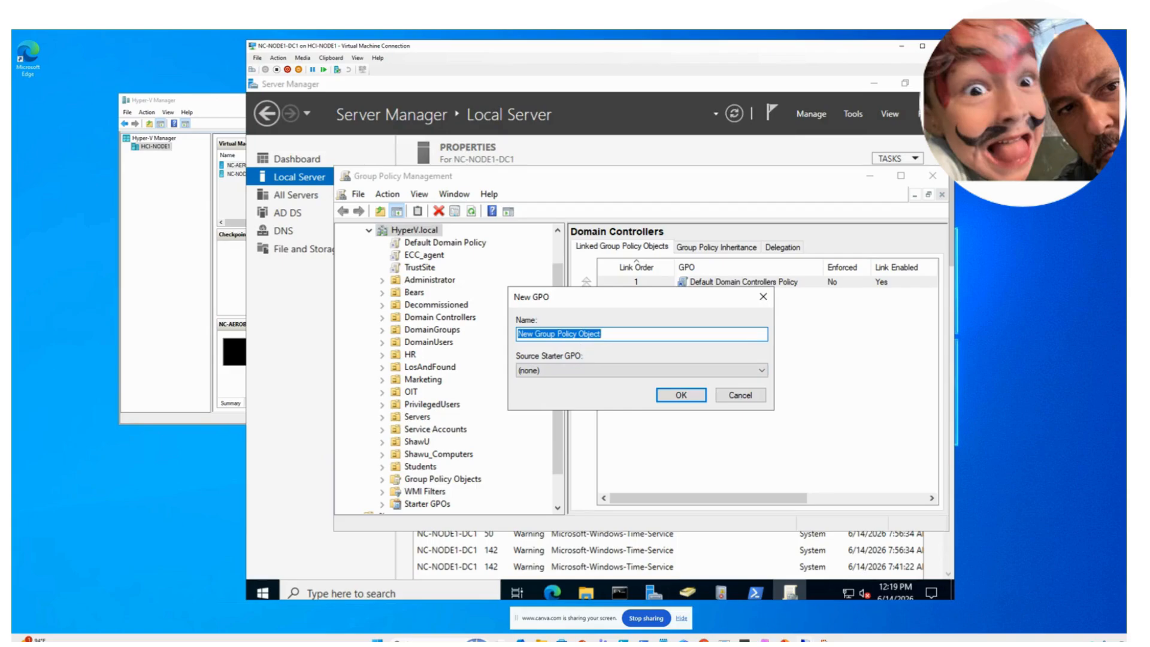
{"action": "type", "text": "WSUS"}
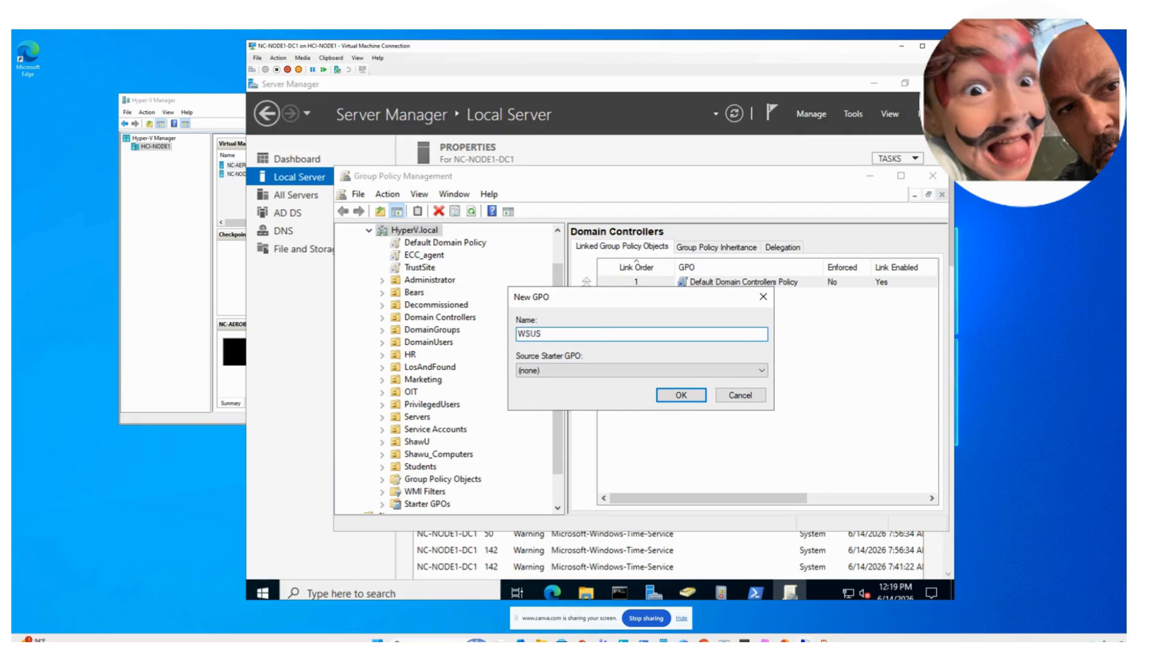
{"action": "type", "text": "01"}
{"action": "left_click", "coordinate": [681, 394]}
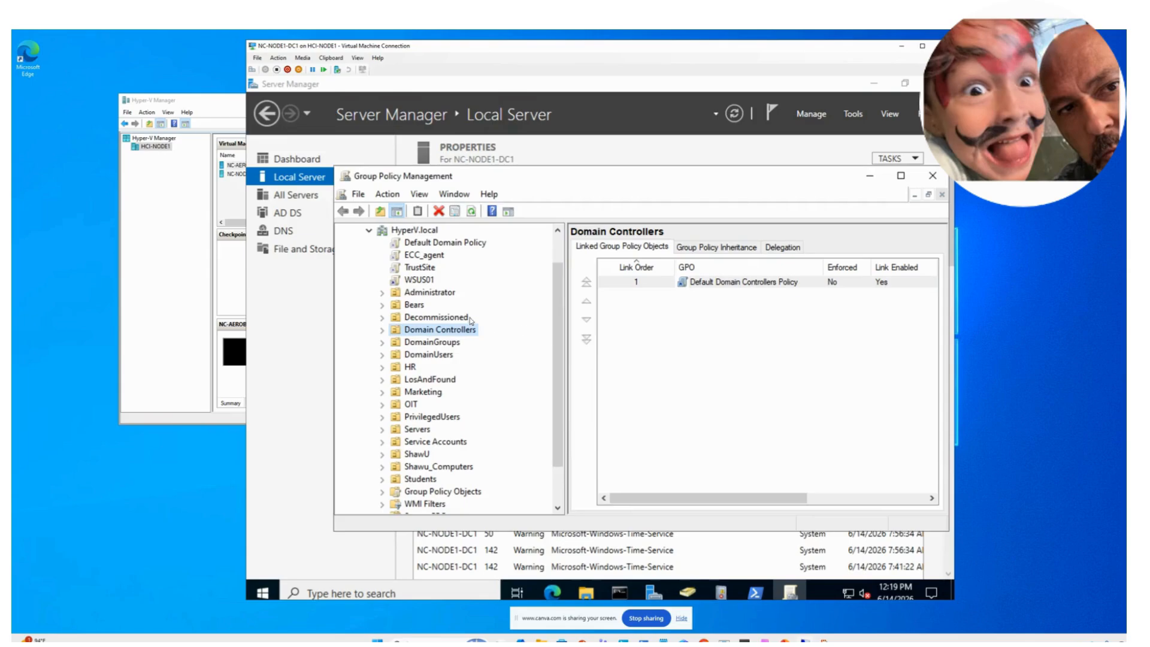
- Check the WSUS01 link's options, then bring up actions for the Domain Controllers OU
{"action": "right_click", "coordinate": [421, 280]}
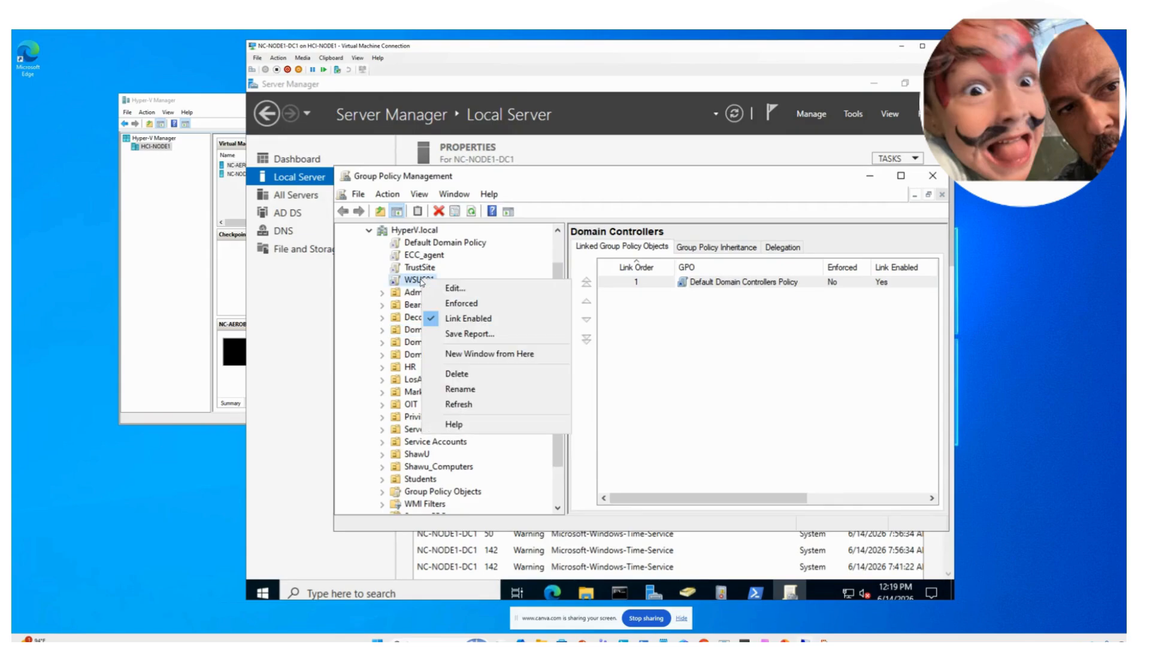
{"action": "left_click", "coordinate": [364, 333]}
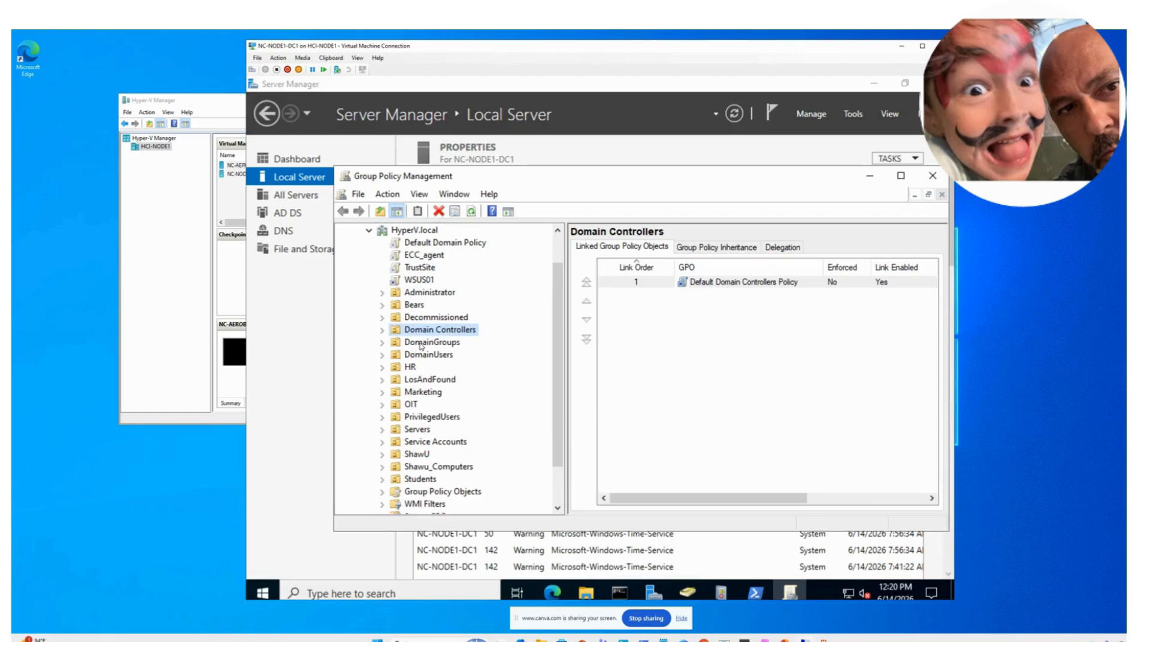
{"action": "right_click", "coordinate": [439, 333]}
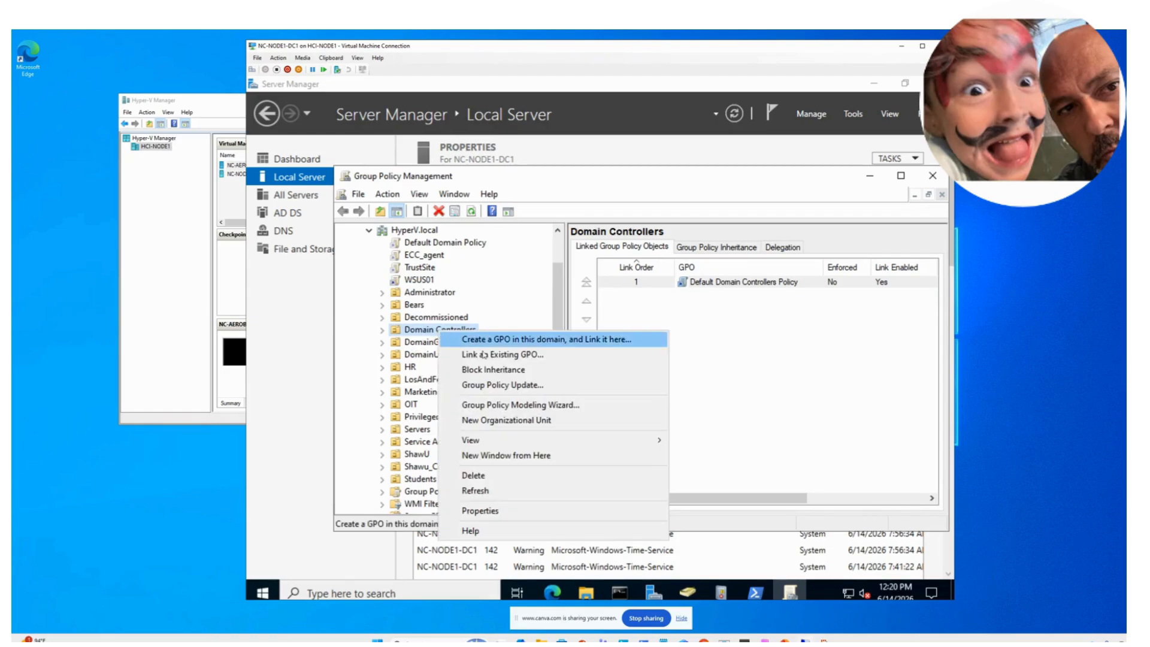
- Link the existing WSUS01 GPO to the Domain Controllers OU
{"action": "left_click", "coordinate": [509, 355]}
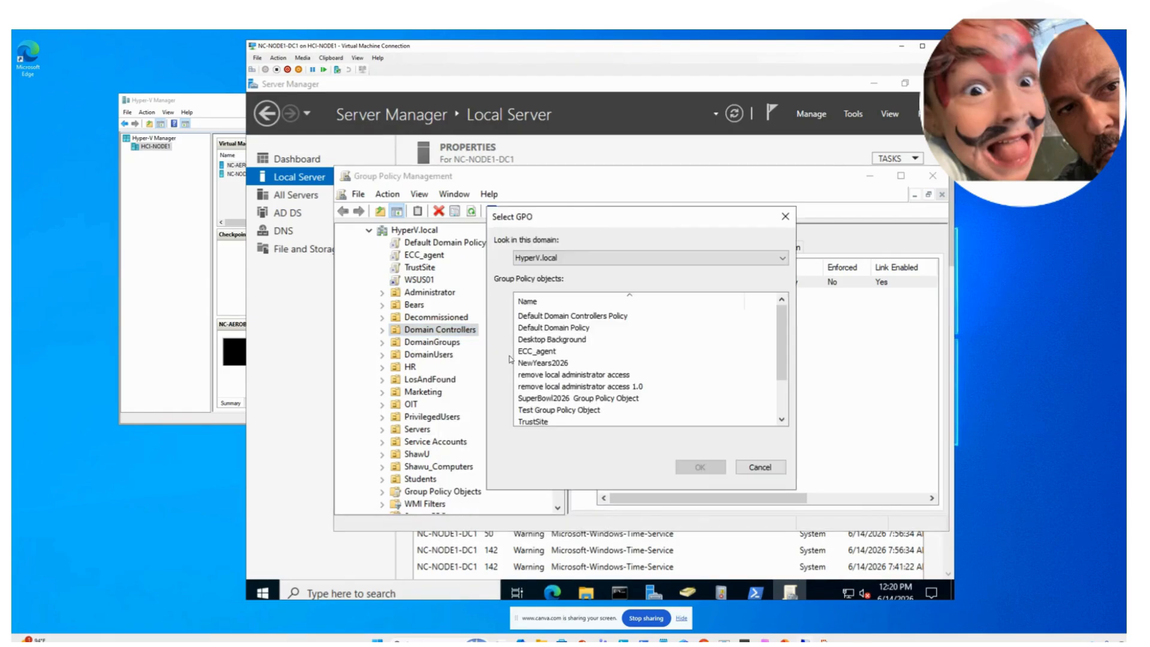
{"action": "scroll", "coordinate": [555, 342], "scroll_direction": "down", "scroll_amount": 2}
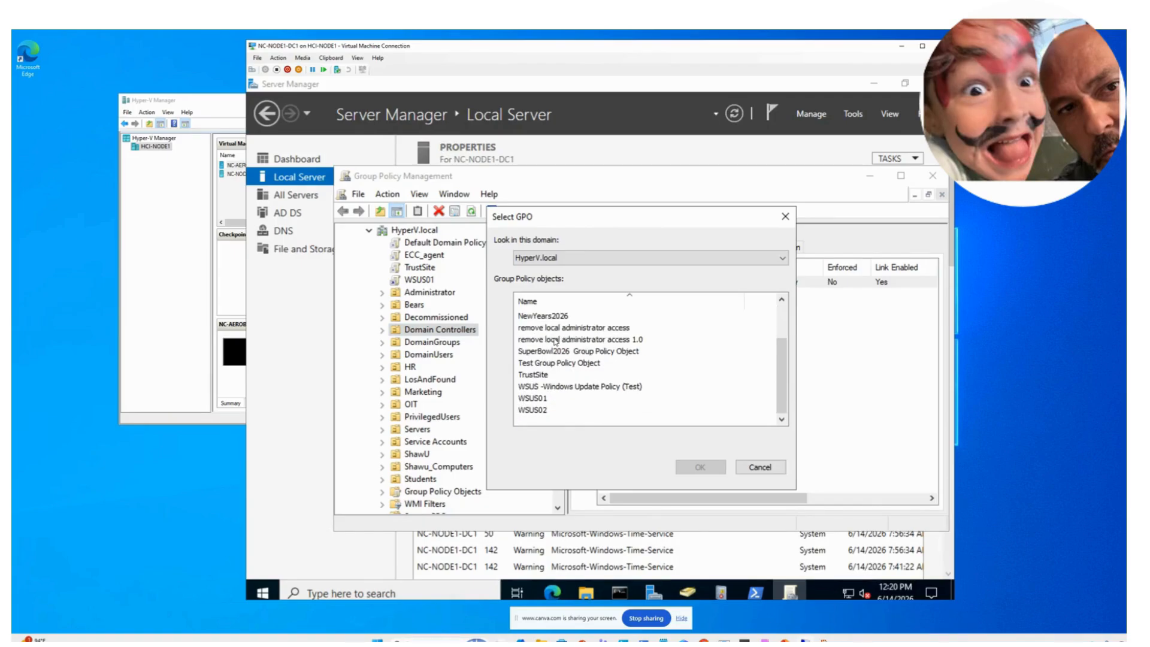
{"action": "left_click", "coordinate": [537, 400]}
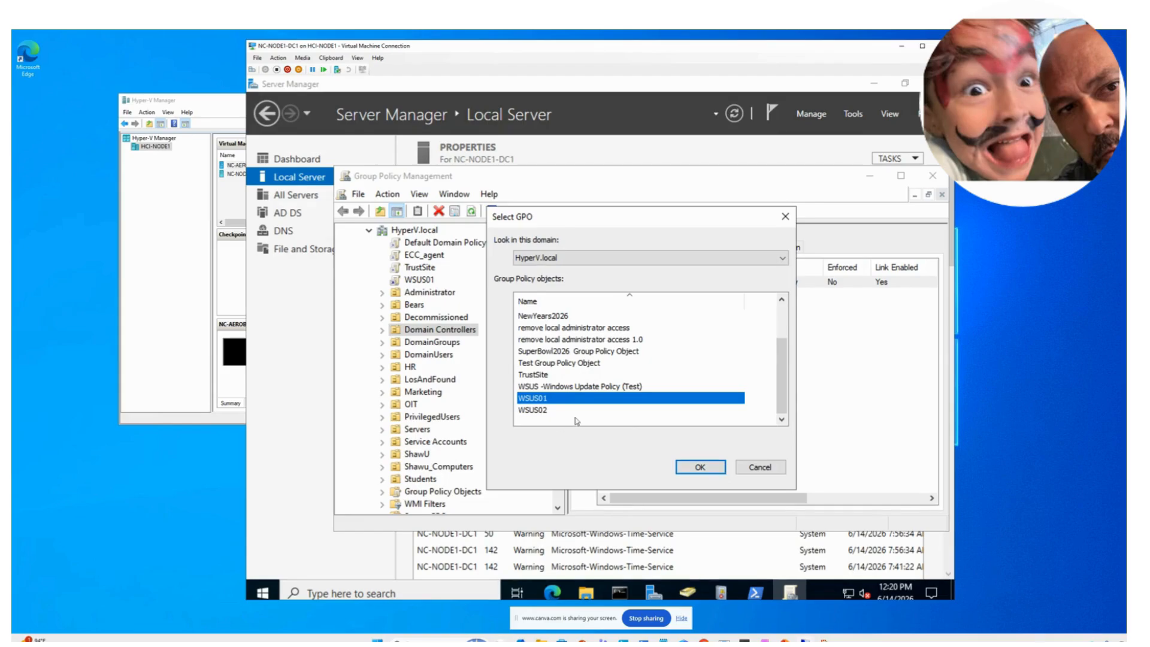
{"action": "left_click", "coordinate": [706, 471]}
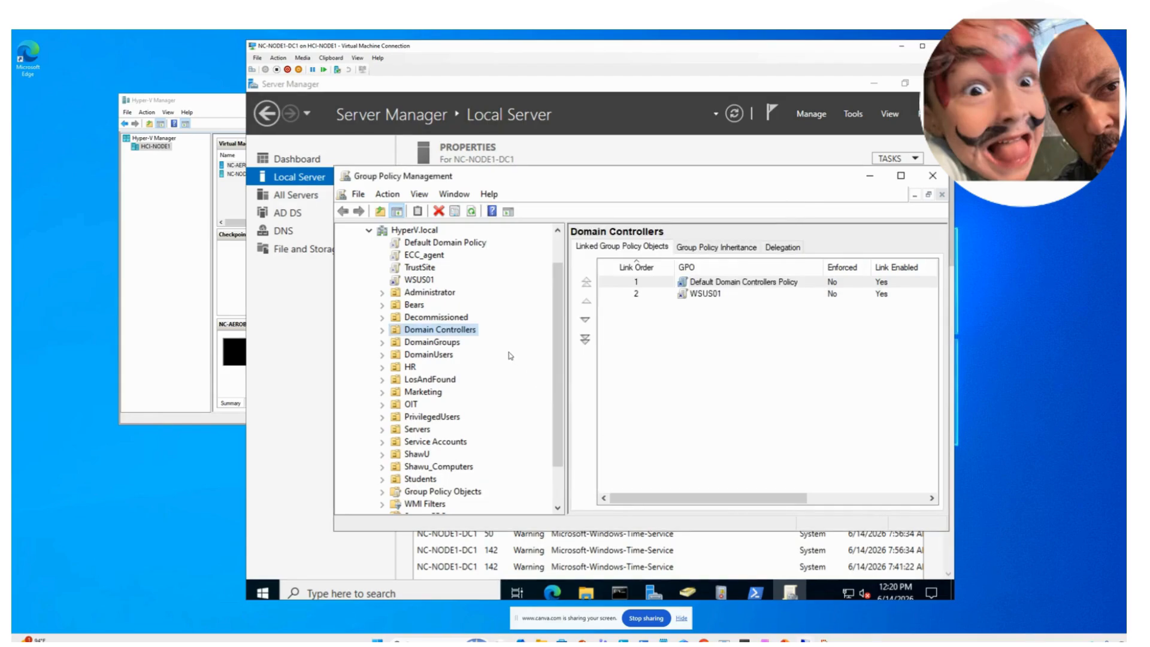
- Select the WSUS01 link under Domain Controllers and open the GPO in the Group Policy Management Editor
{"action": "left_click", "coordinate": [382, 330]}
{"action": "left_click", "coordinate": [430, 355]}
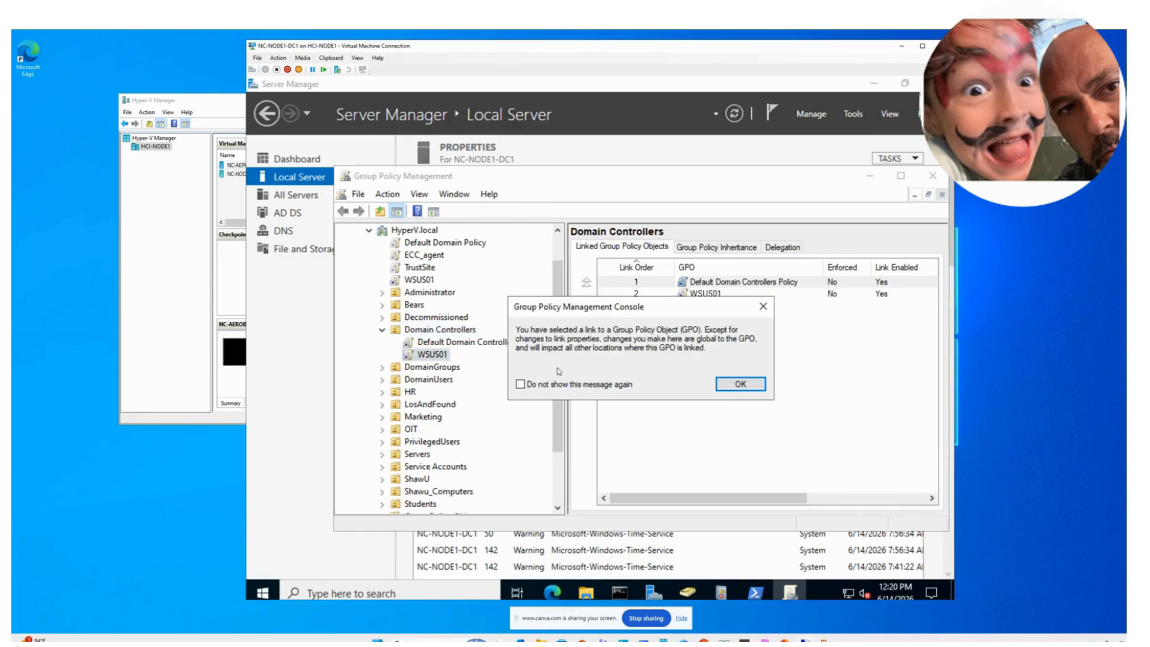
{"action": "left_click", "coordinate": [738, 386]}
{"action": "right_click", "coordinate": [433, 355]}
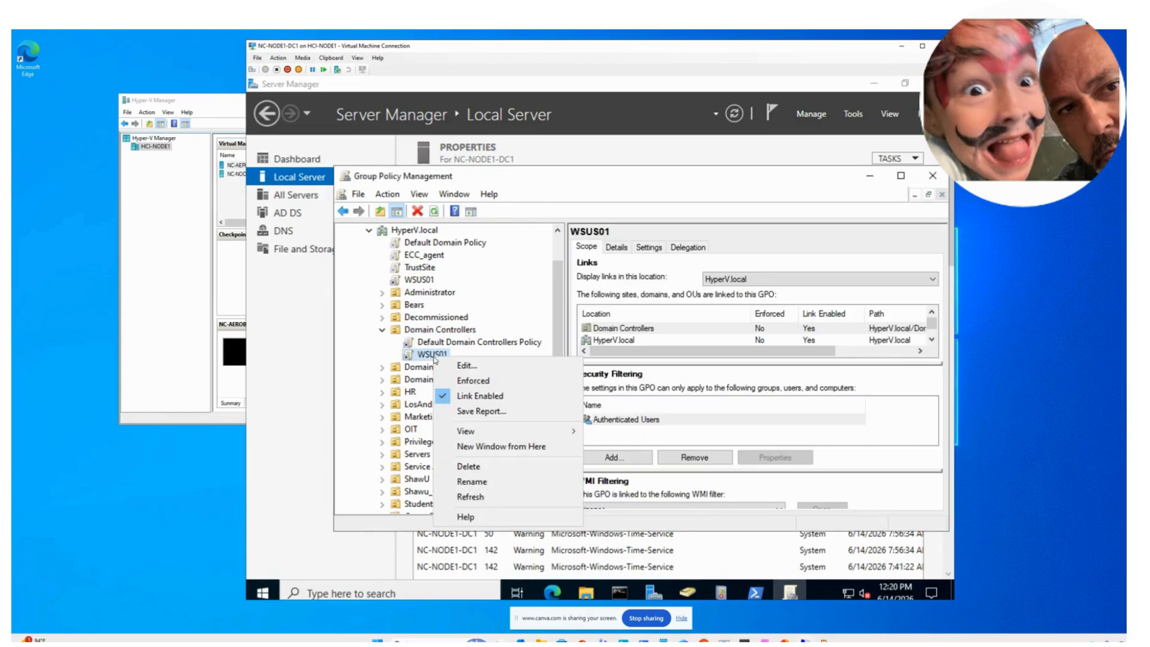
{"action": "left_click", "coordinate": [447, 365]}
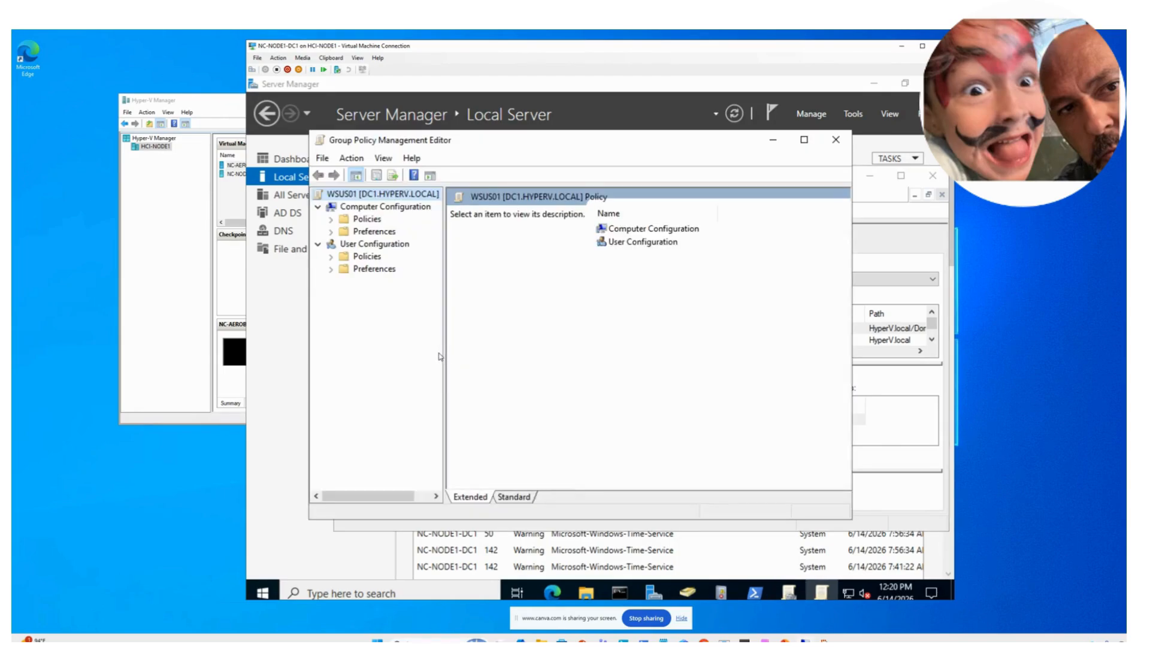
- In WSUS01's policy, expand Computer Configuration > Administrative Templates > Windows Components and select Windows Update
{"action": "left_click_drag", "start_coordinate": [445, 322], "coordinate": [473, 333]}
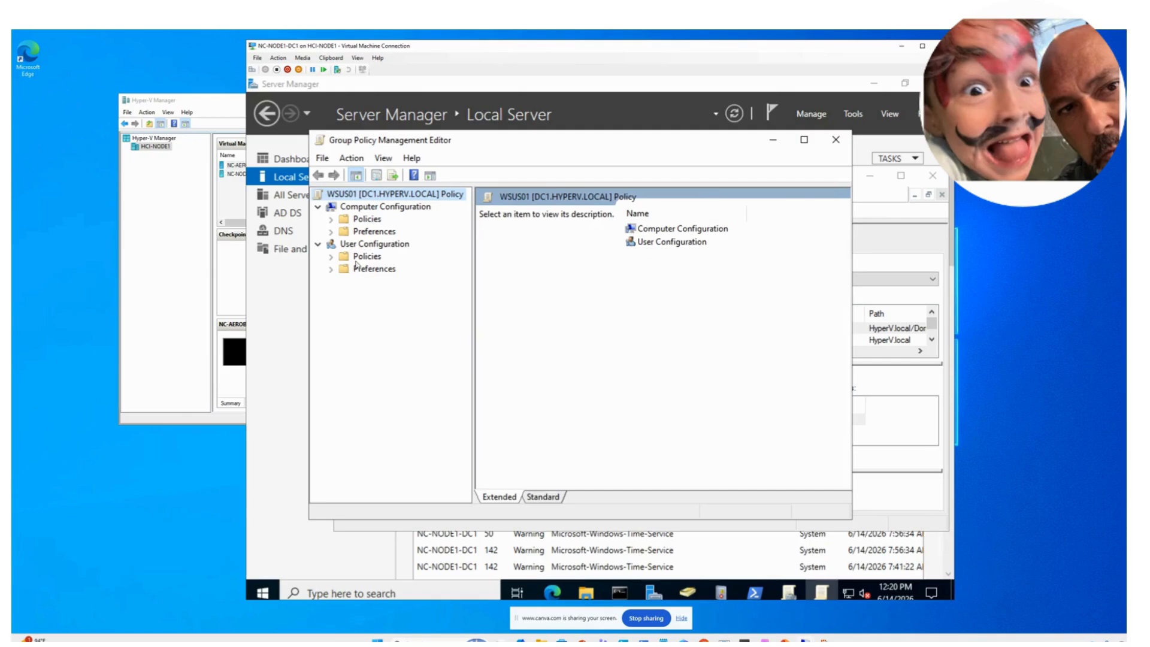
{"action": "left_click", "coordinate": [332, 219]}
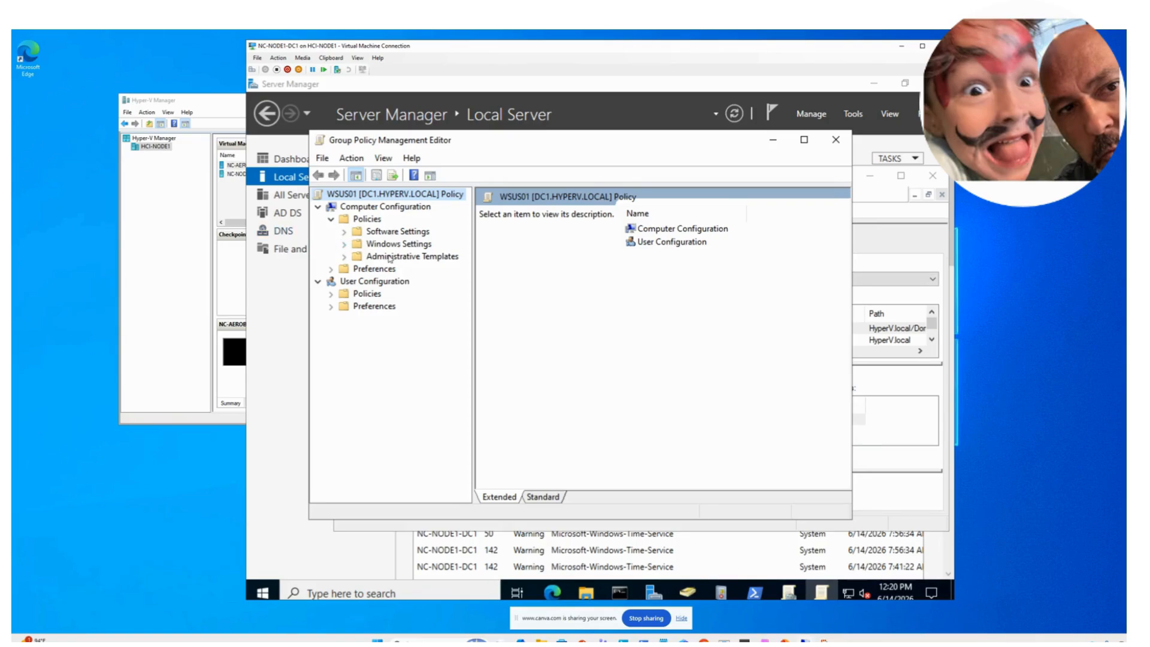
{"action": "left_click", "coordinate": [345, 257]}
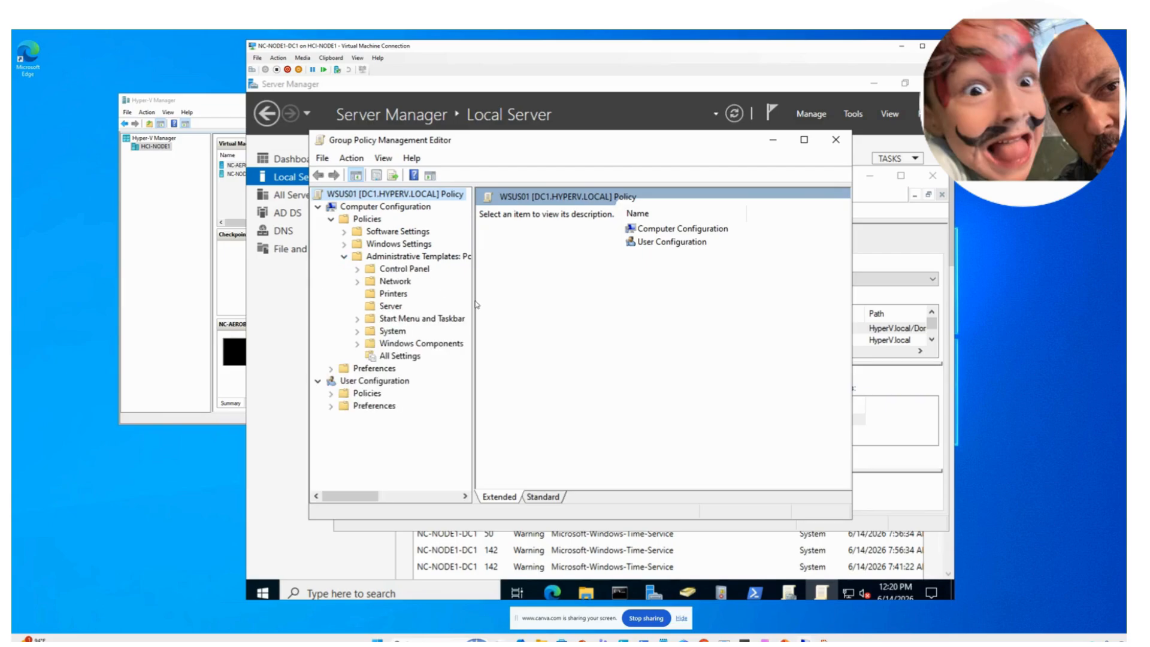
{"action": "left_click_drag", "start_coordinate": [473, 300], "coordinate": [538, 308]}
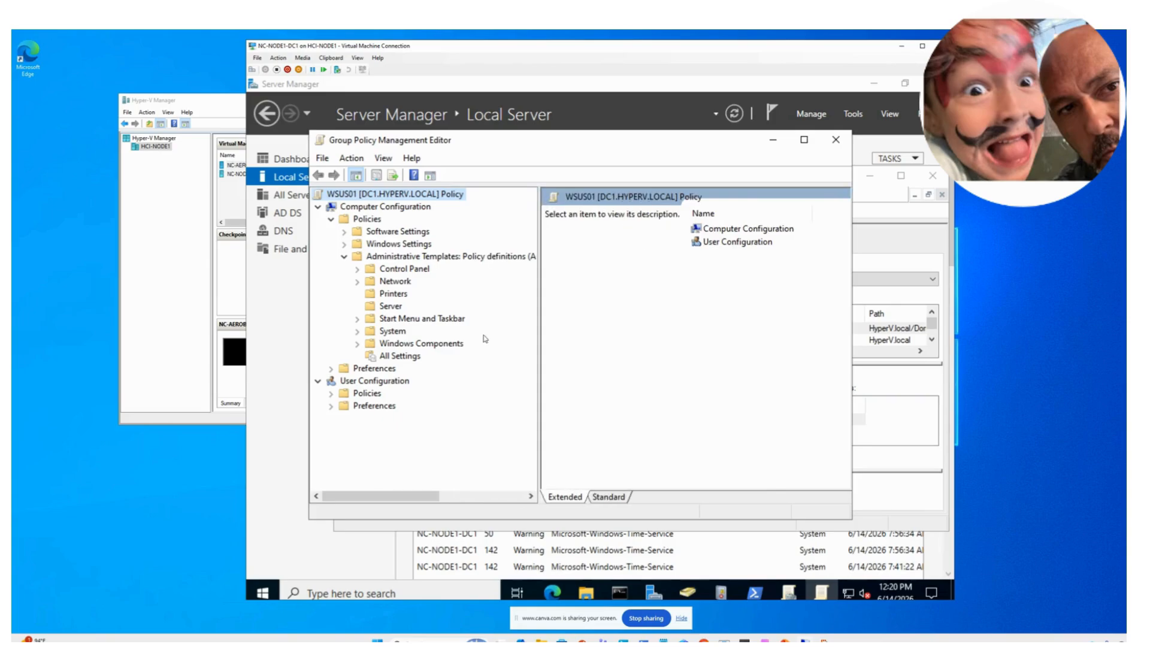
{"action": "left_click", "coordinate": [358, 344]}
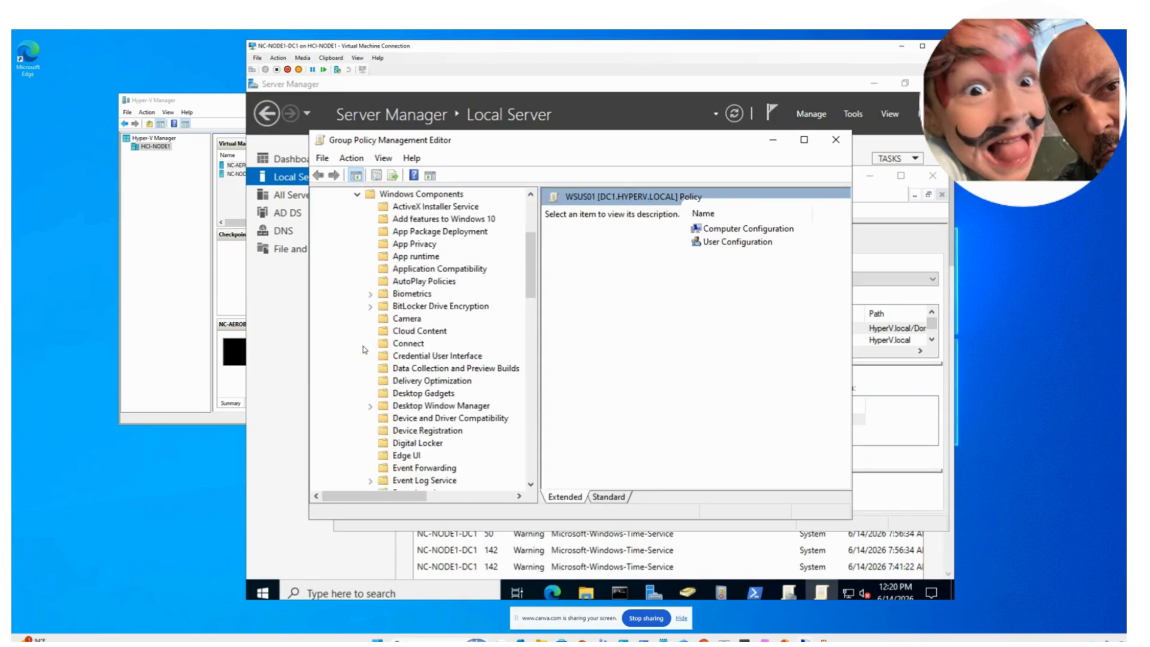
{"action": "scroll", "coordinate": [413, 371], "scroll_direction": "down", "scroll_amount": 6}
{"action": "scroll", "coordinate": [412, 373], "scroll_direction": "down", "scroll_amount": 8}
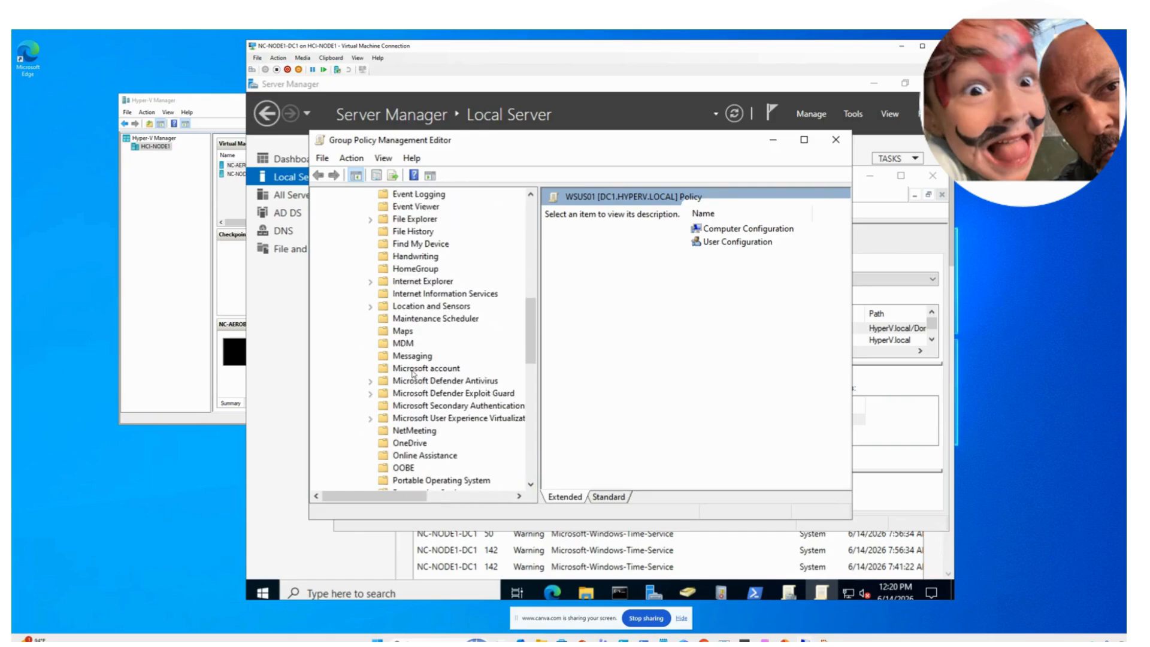
{"action": "scroll", "coordinate": [412, 372], "scroll_direction": "down", "scroll_amount": 7}
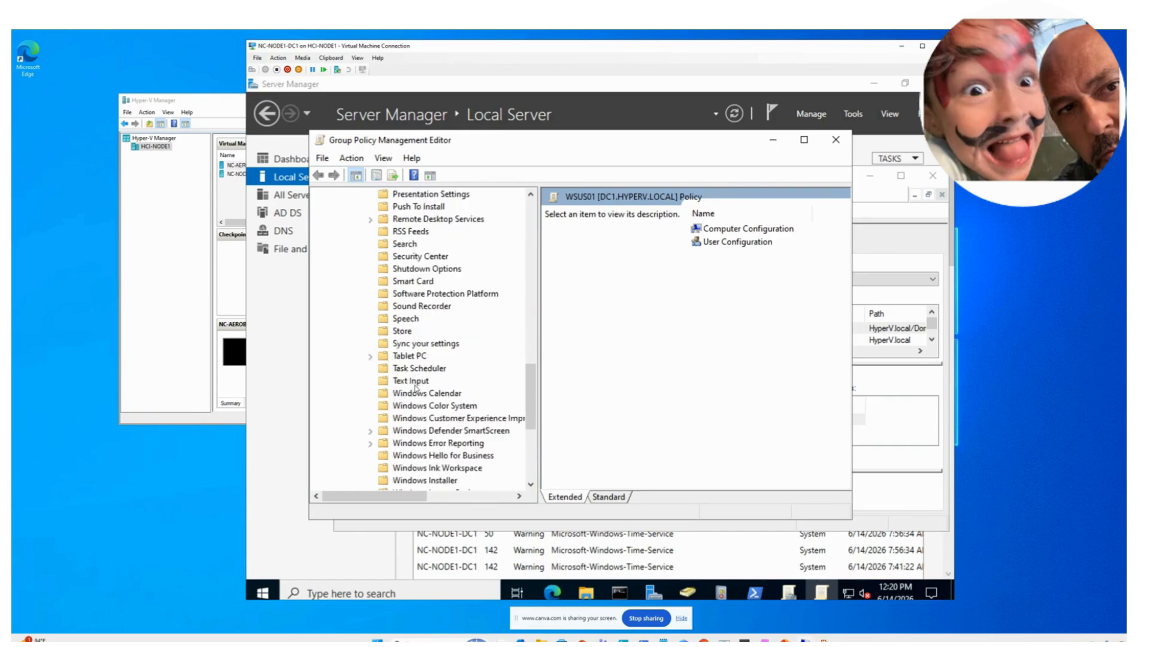
{"action": "scroll", "coordinate": [427, 466], "scroll_direction": "down", "scroll_amount": 1}
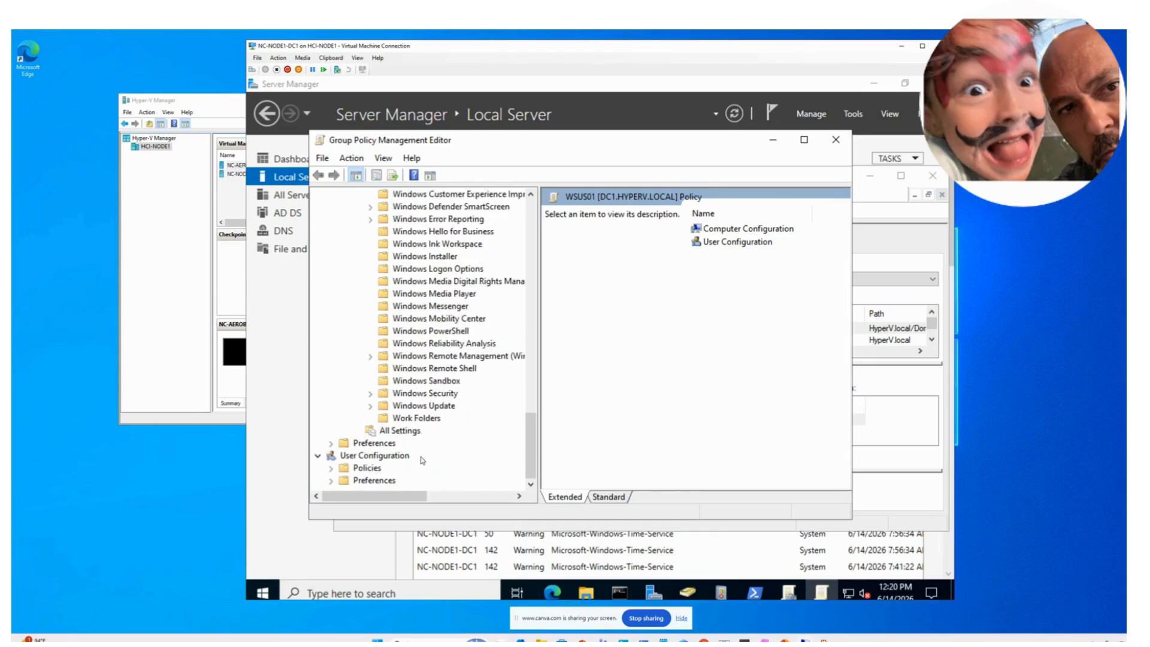
{"action": "left_click", "coordinate": [370, 405]}
{"action": "left_click", "coordinate": [423, 407]}
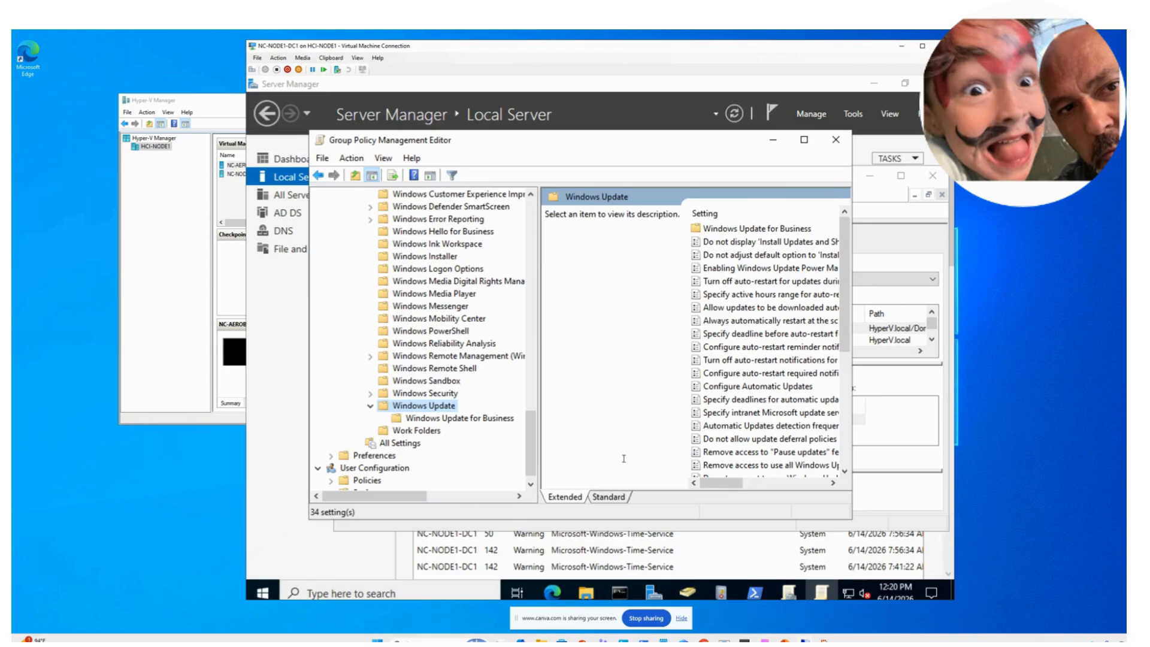
{"action": "left_click", "coordinate": [722, 414]}
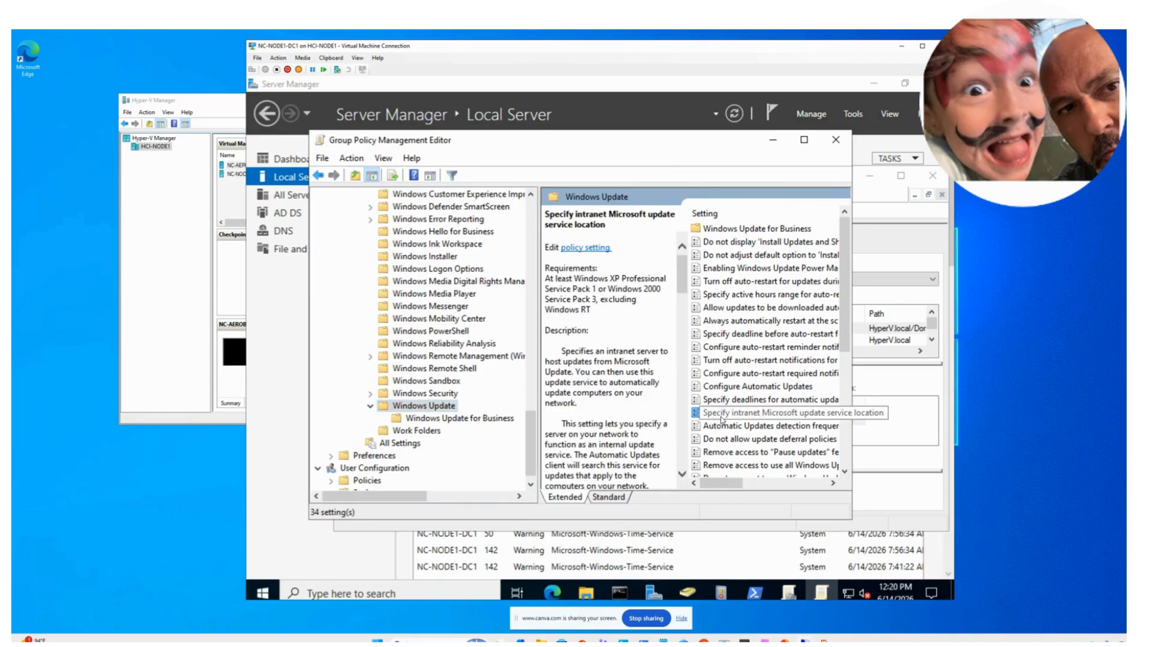
{"action": "double_click", "coordinate": [722, 415]}
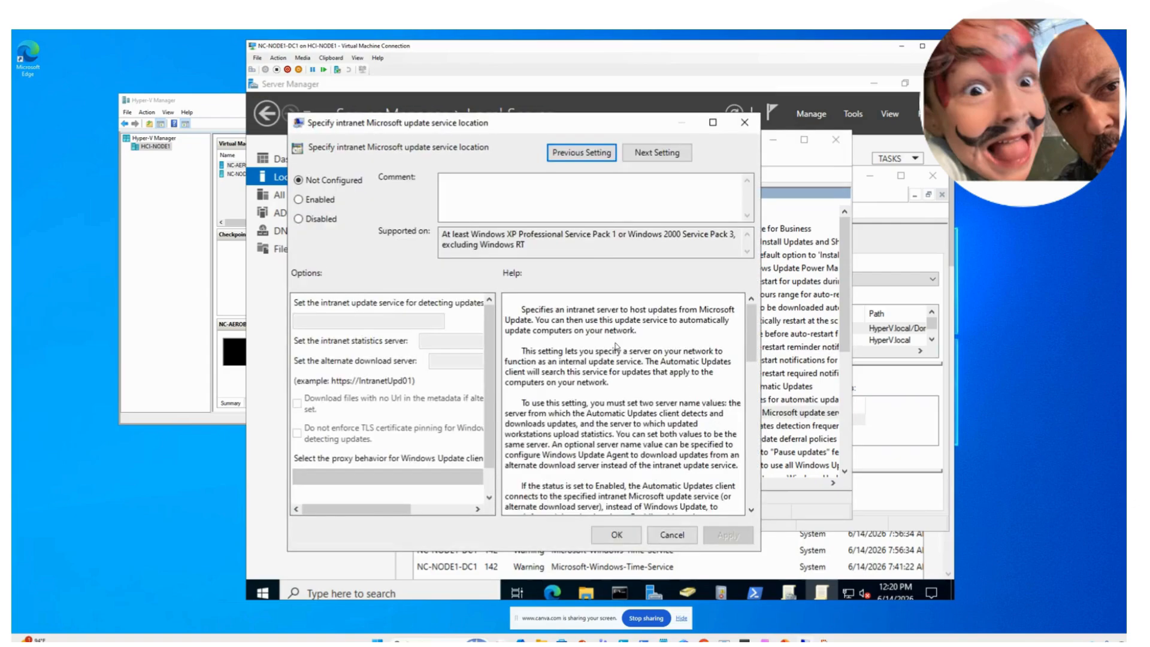
{"action": "left_click", "coordinate": [324, 202]}
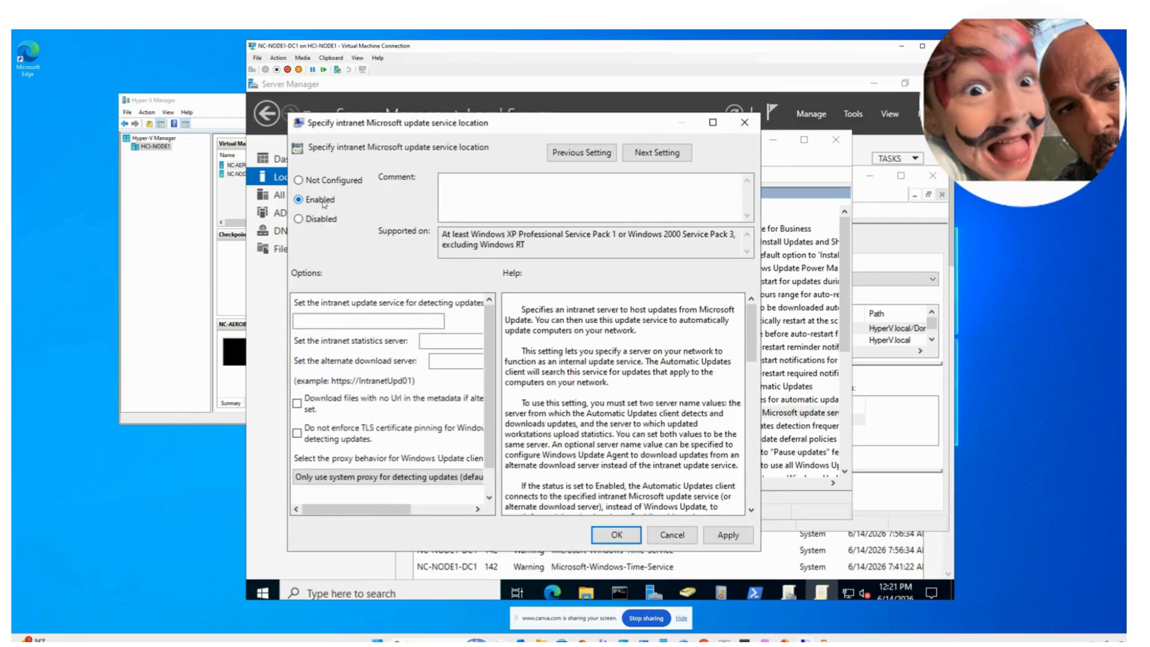
{"action": "left_click", "coordinate": [327, 320]}
{"action": "type", "text": "htt"}
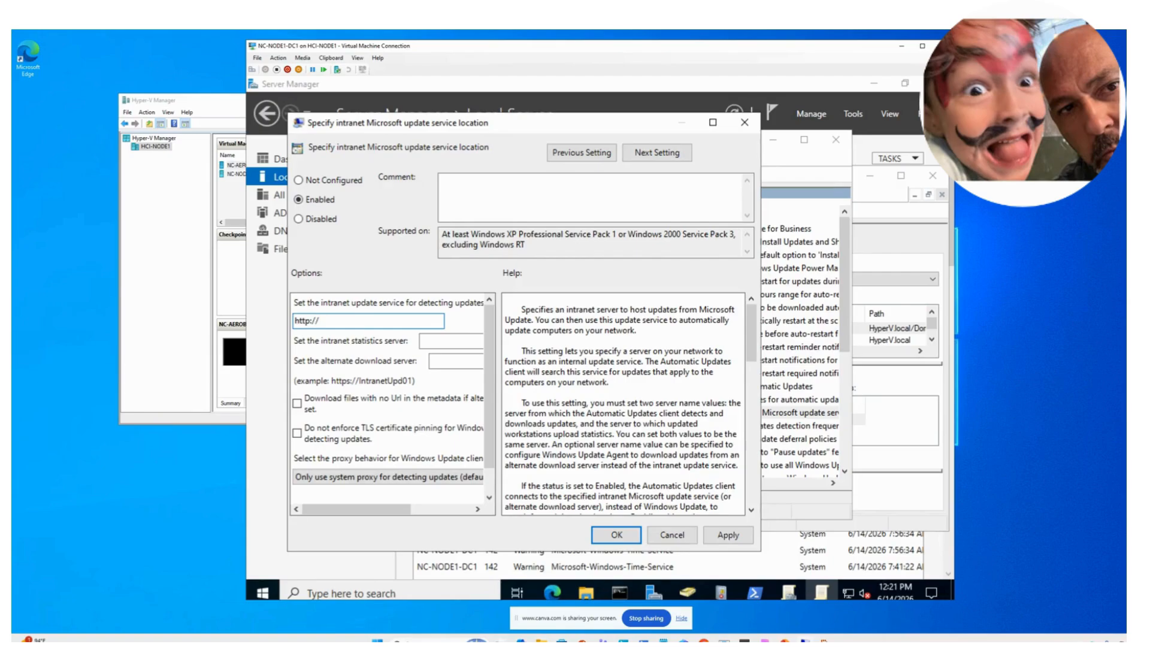
{"action": "type", "text": "p://WSUS01:"}
{"action": "left_click", "coordinate": [785, 640]}
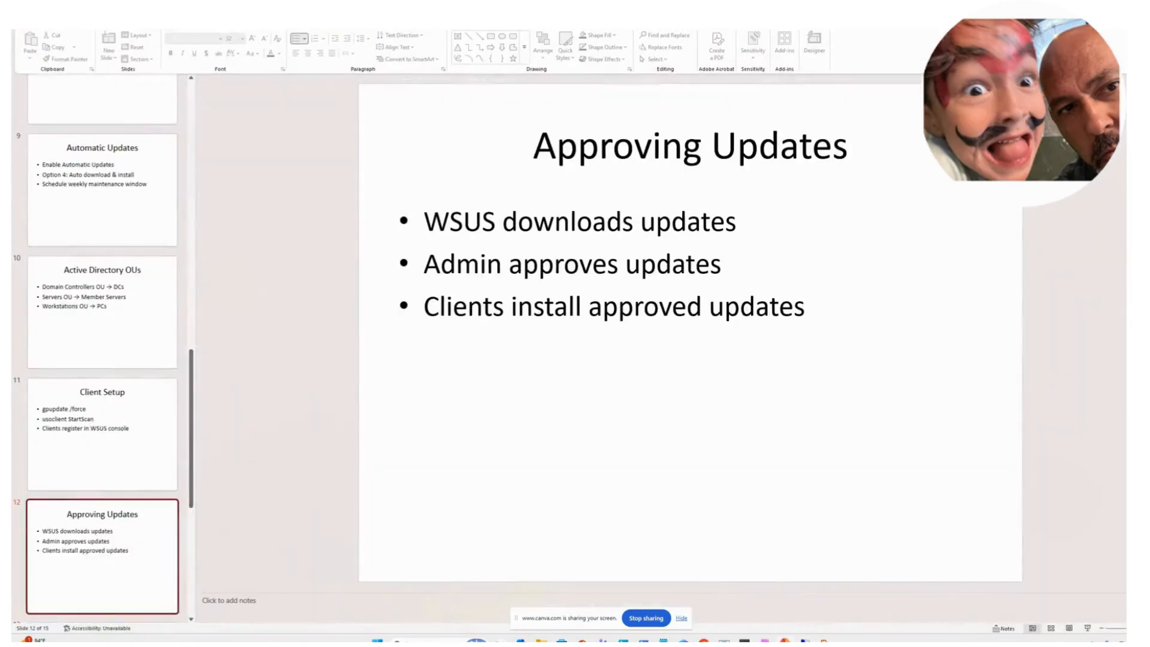
- Browse back through slides 6, 5 and 4, then settle on slide 8 'Group Policy (GPO)'
{"action": "key", "text": "Up"}
{"action": "key", "text": "Up"}
{"action": "key", "text": "Up"}
{"action": "key", "text": "Up"}
{"action": "scroll", "coordinate": [102, 307], "scroll_direction": "up", "scroll_amount": 8}
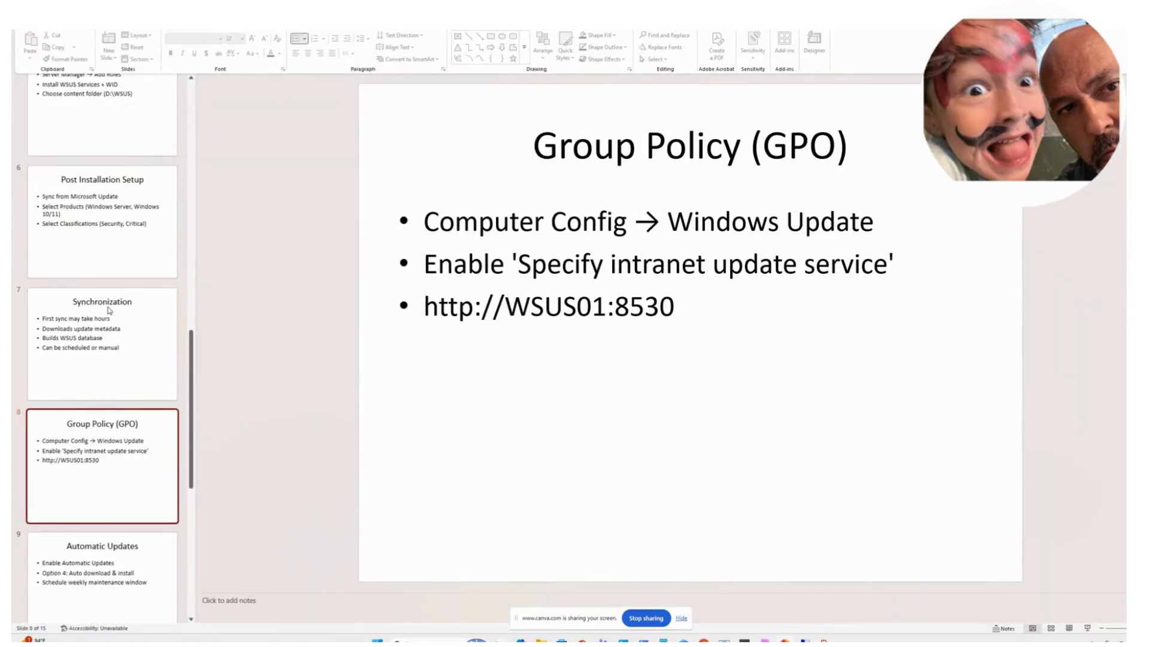
{"action": "scroll", "coordinate": [110, 306], "scroll_direction": "up", "scroll_amount": 3}
{"action": "scroll", "coordinate": [110, 307], "scroll_direction": "down", "scroll_amount": 5}
{"action": "left_click", "coordinate": [93, 462]}
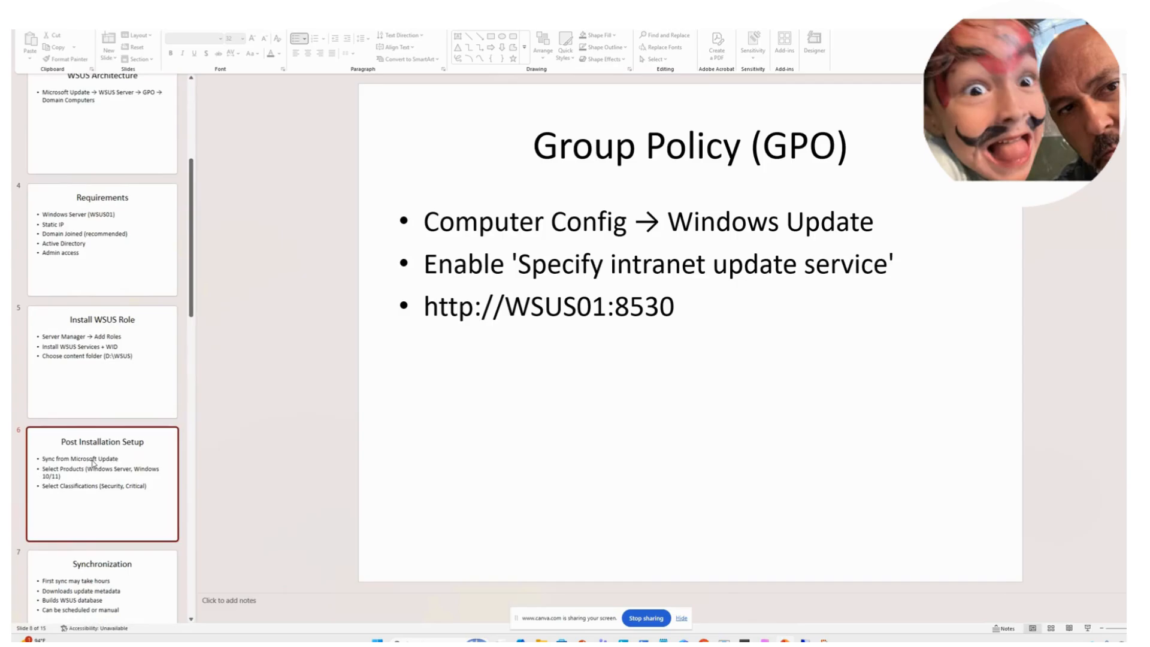
{"action": "left_click", "coordinate": [114, 359]}
{"action": "scroll", "coordinate": [114, 358], "scroll_direction": "up", "scroll_amount": 4}
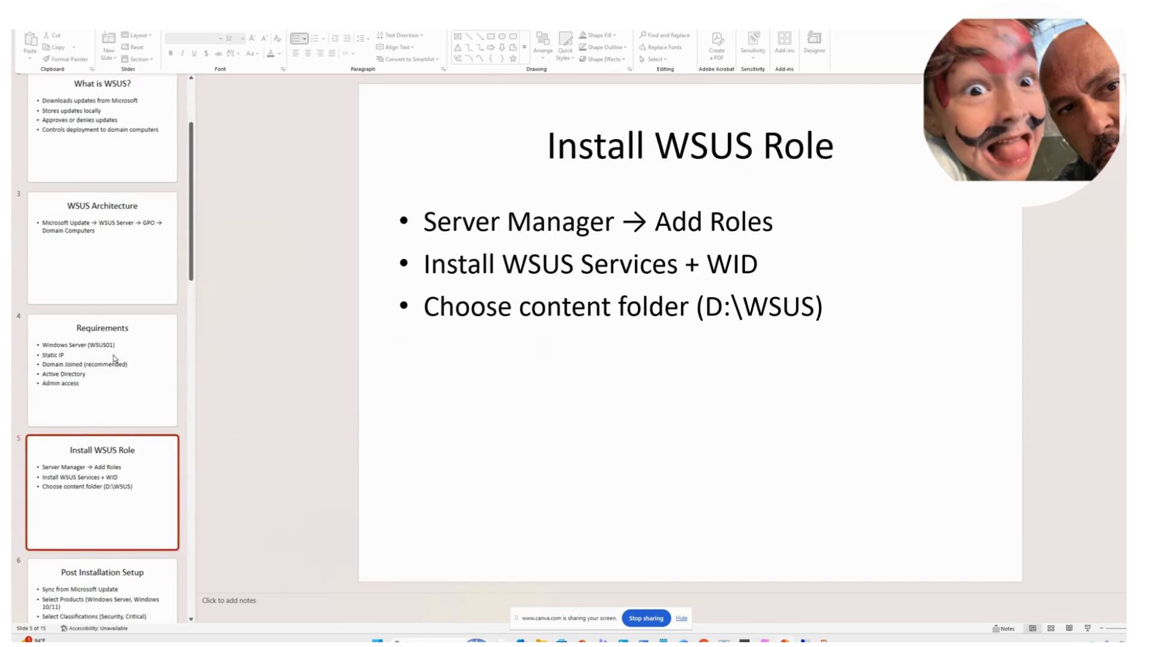
{"action": "left_click", "coordinate": [115, 355]}
{"action": "scroll", "coordinate": [112, 299], "scroll_direction": "up", "scroll_amount": 3}
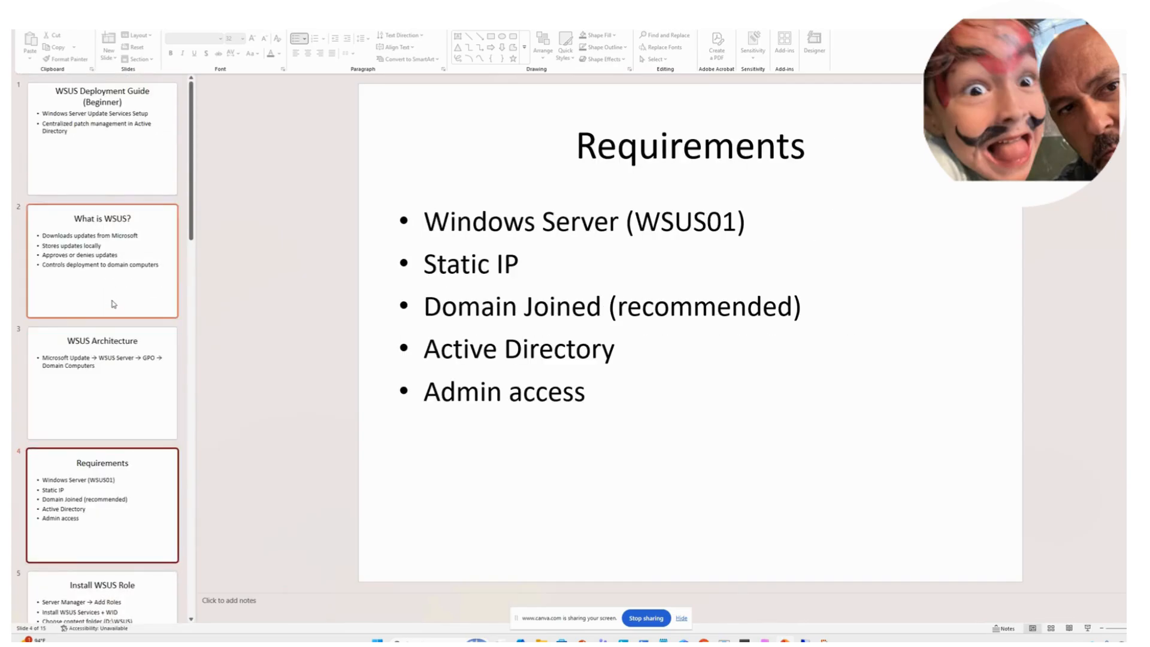
{"action": "scroll", "coordinate": [105, 305], "scroll_direction": "down", "scroll_amount": 9}
{"action": "left_click", "coordinate": [110, 467]}
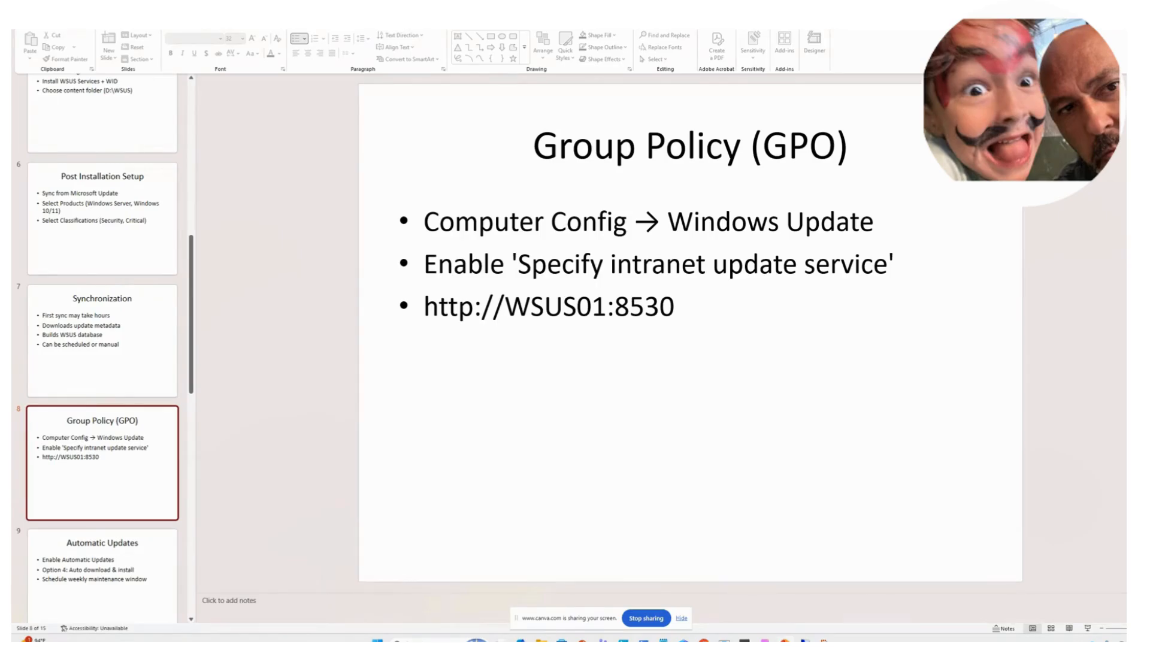
{"action": "key", "text": "alt+Tab"}
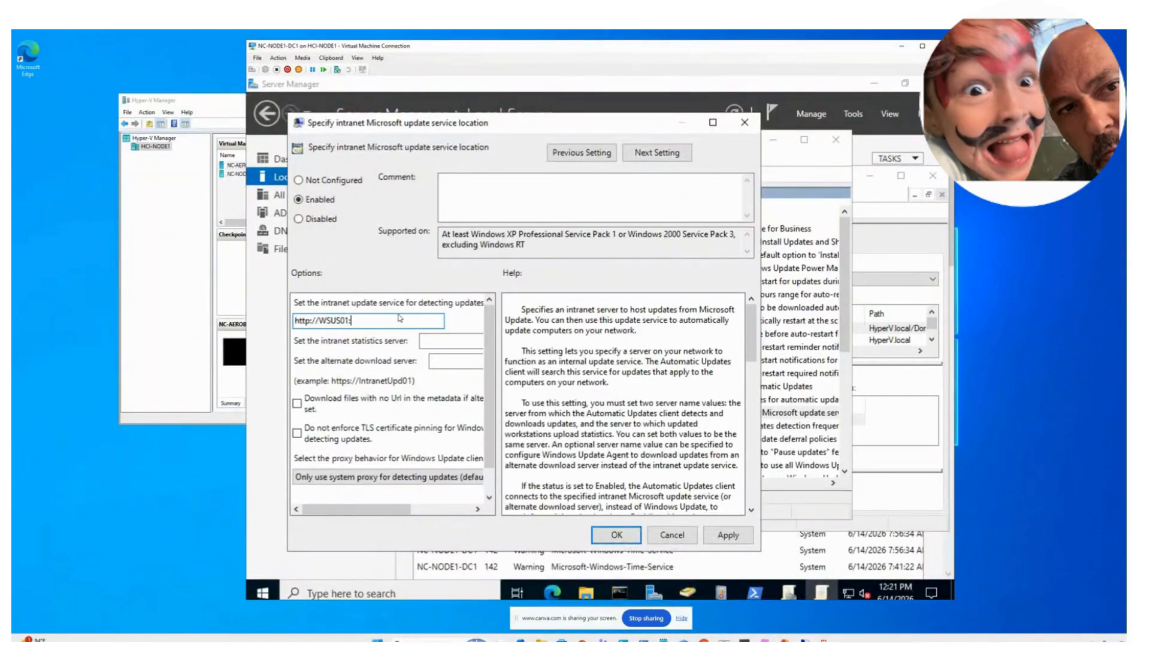
{"action": "type", "text": "8530"}
{"action": "left_click_drag", "start_coordinate": [373, 321], "coordinate": [292, 318]}
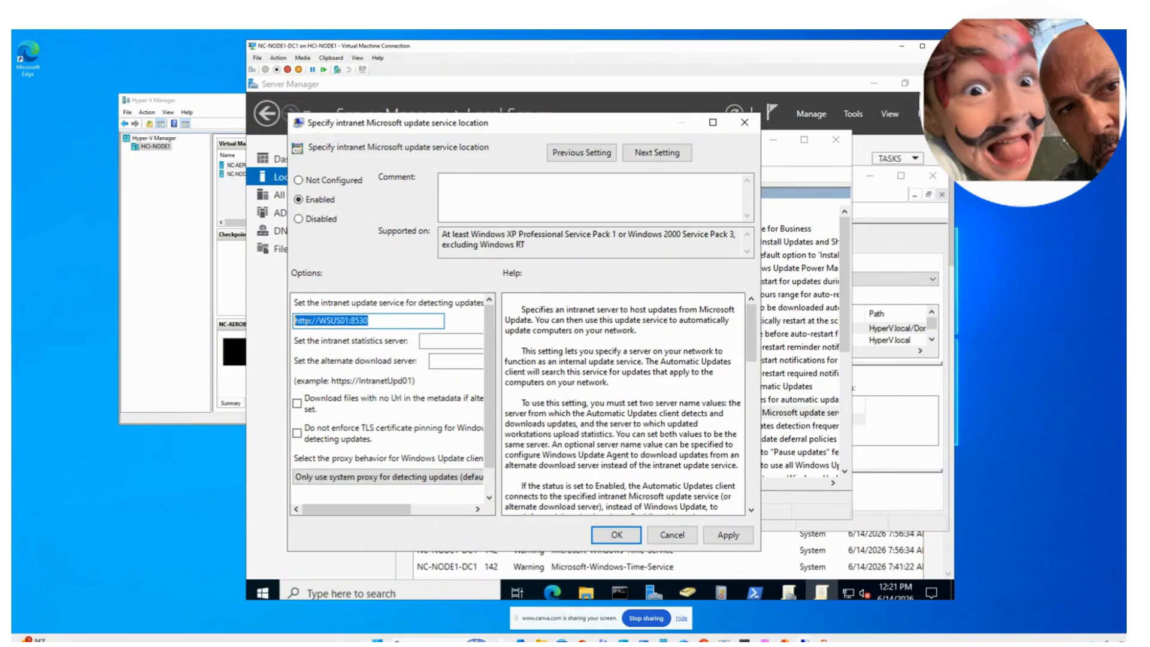
{"action": "right_click", "coordinate": [306, 321]}
{"action": "left_click", "coordinate": [379, 369]}
{"action": "left_click", "coordinate": [446, 341]}
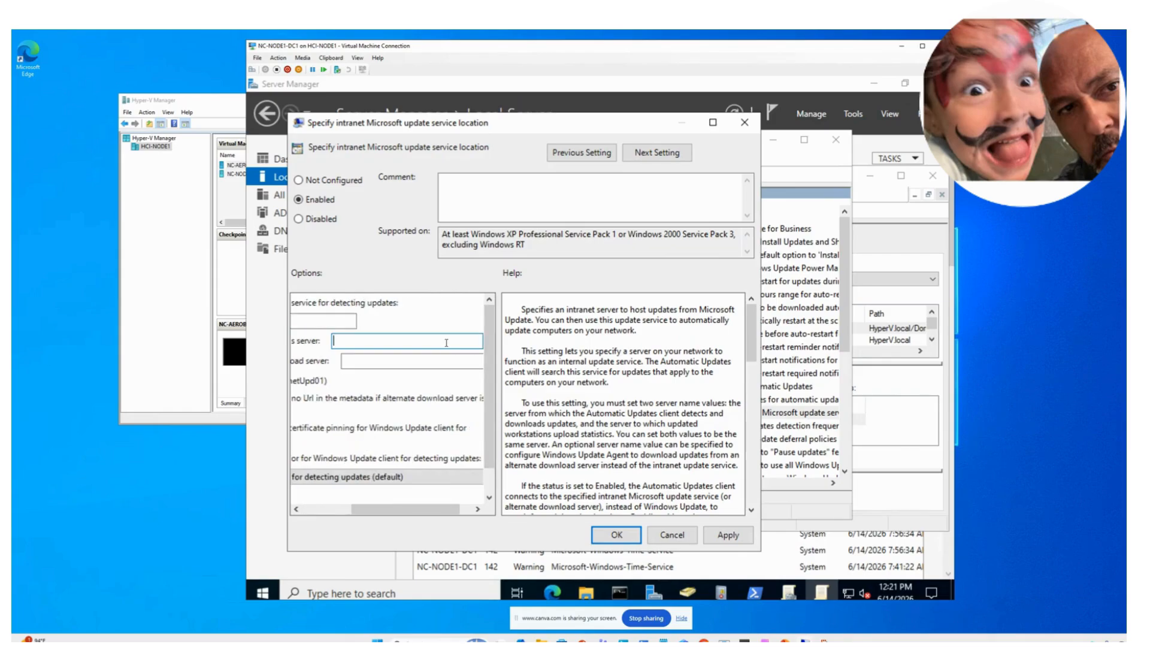
{"action": "right_click", "coordinate": [446, 343]}
{"action": "left_click", "coordinate": [469, 402]}
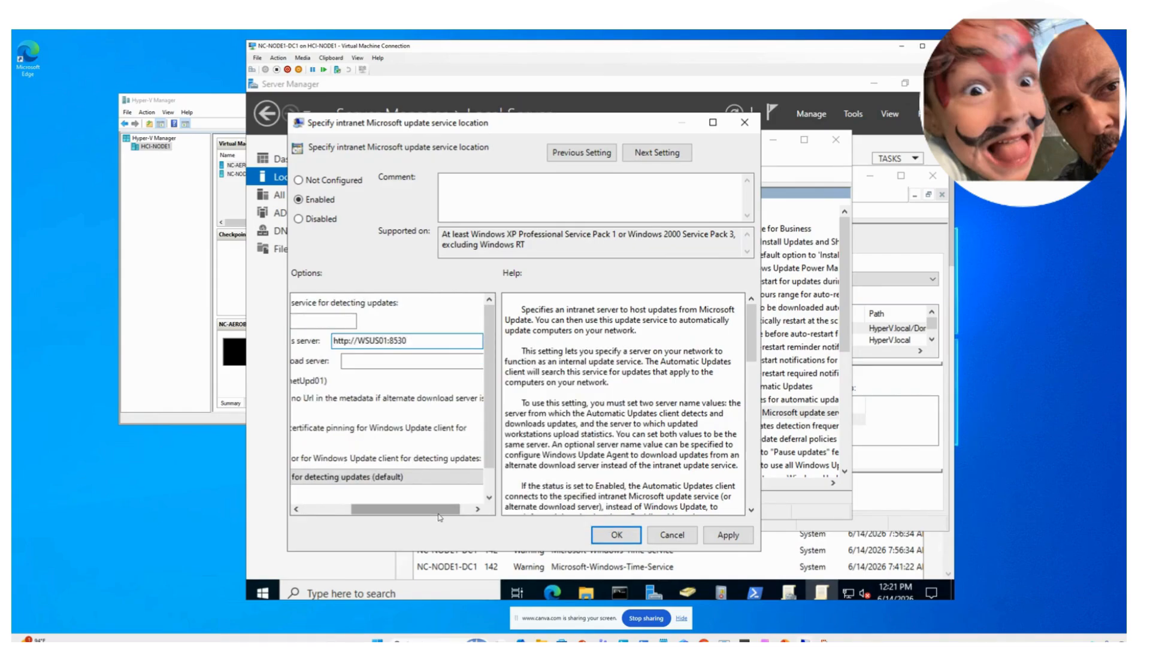
{"action": "left_click_drag", "start_coordinate": [439, 513], "coordinate": [333, 519]}
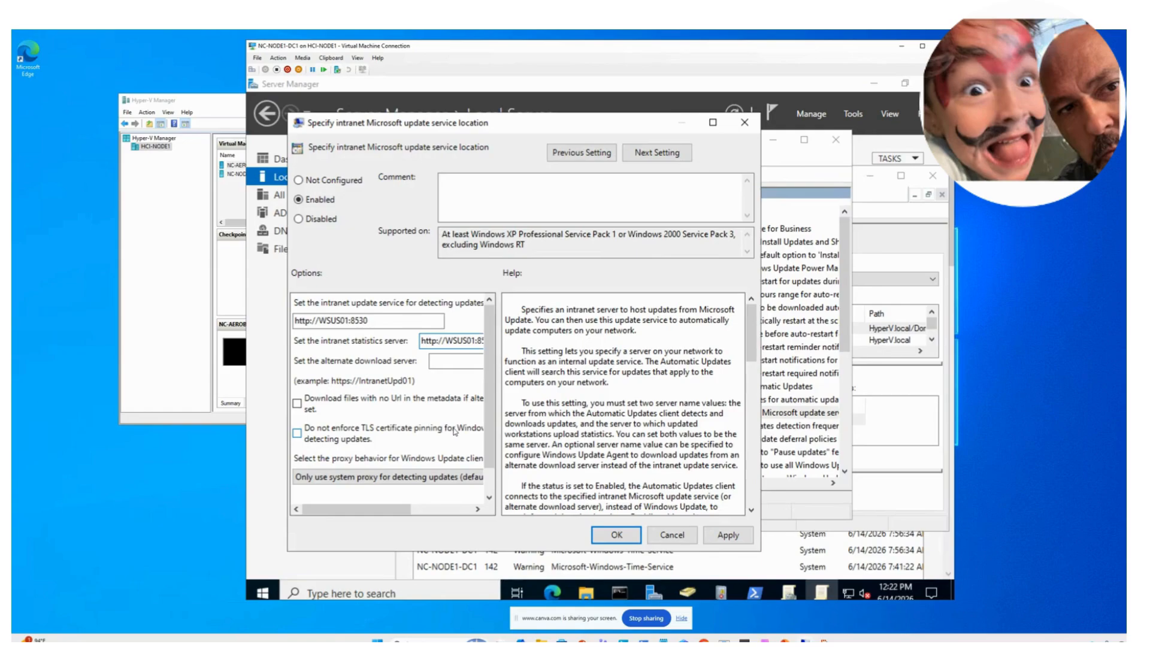
{"action": "left_click", "coordinate": [728, 535]}
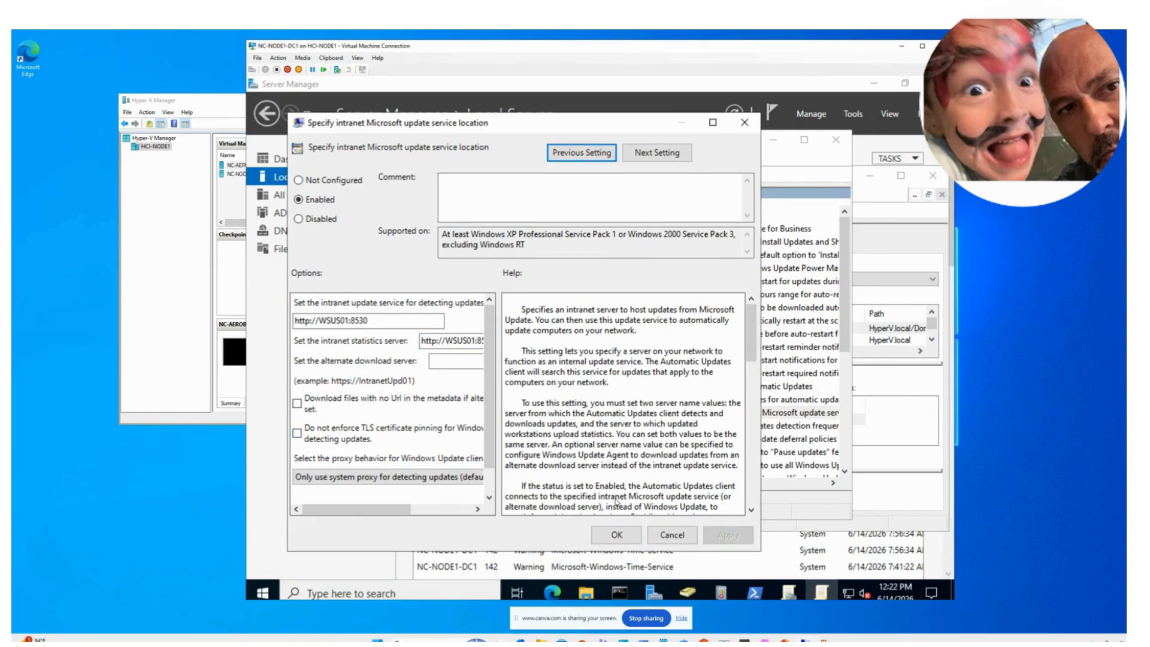
{"action": "left_click", "coordinate": [604, 539]}
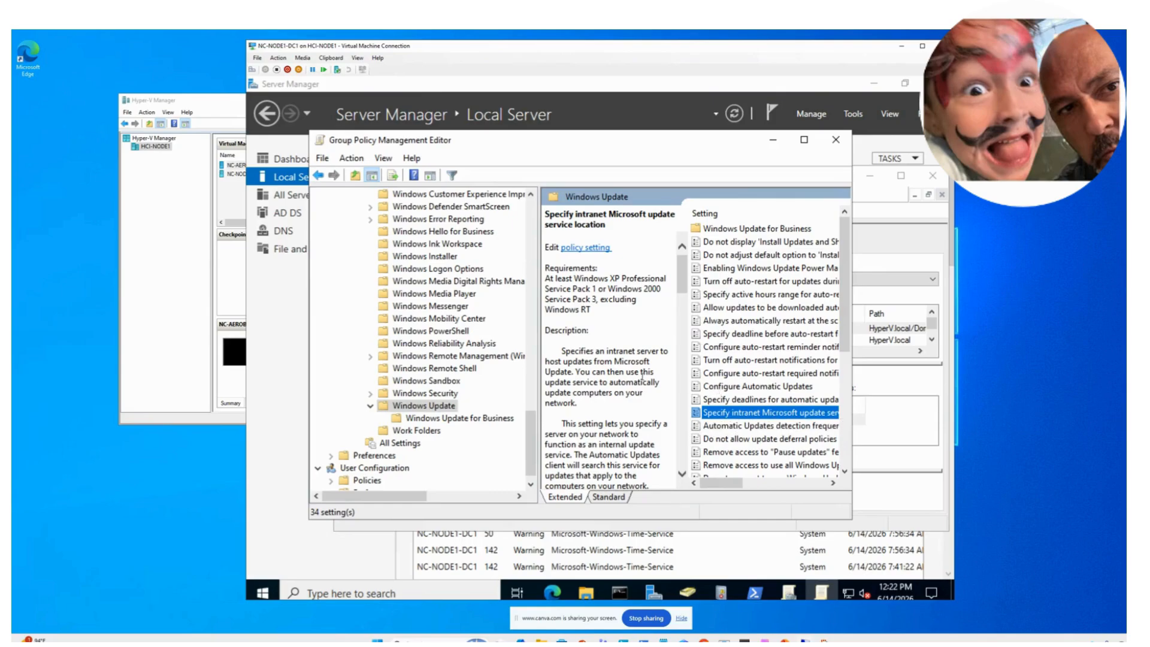
{"action": "scroll", "coordinate": [442, 388], "scroll_direction": "up", "scroll_amount": 8}
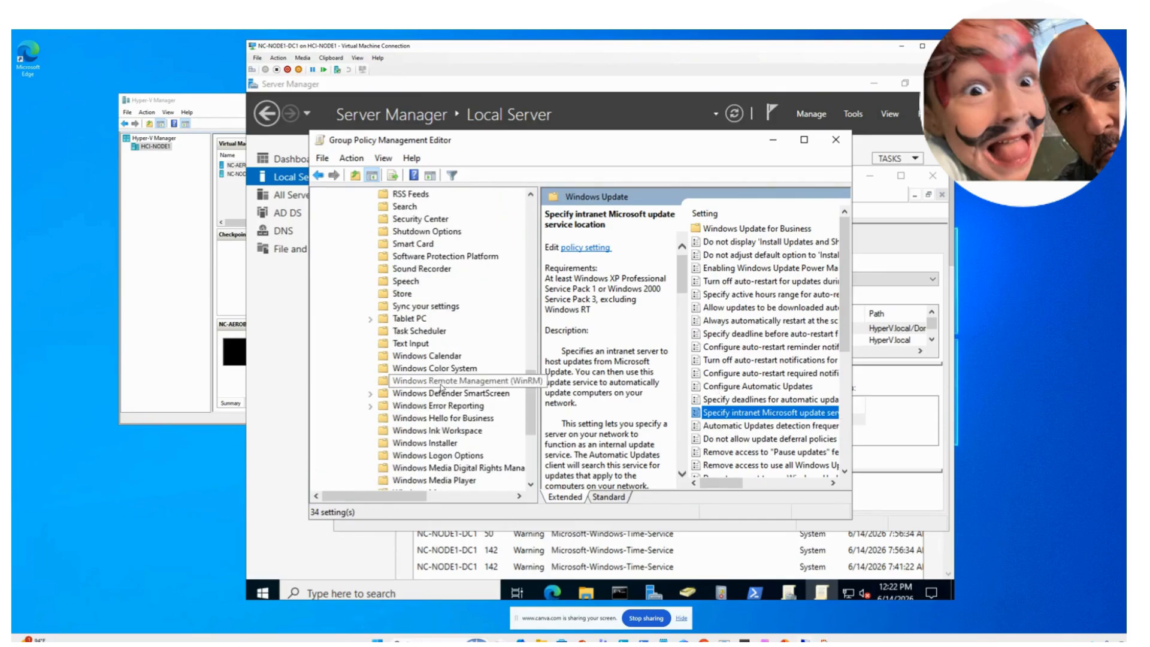
{"action": "scroll", "coordinate": [443, 389], "scroll_direction": "up", "scroll_amount": 13}
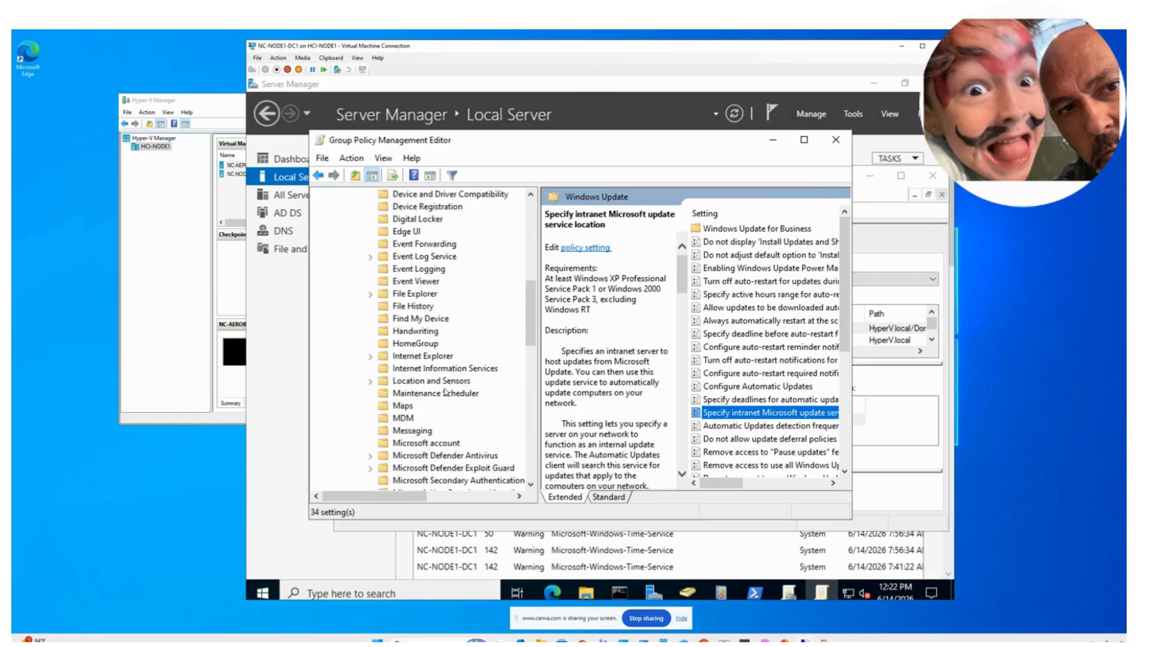
{"action": "scroll", "coordinate": [446, 393], "scroll_direction": "up", "scroll_amount": 6}
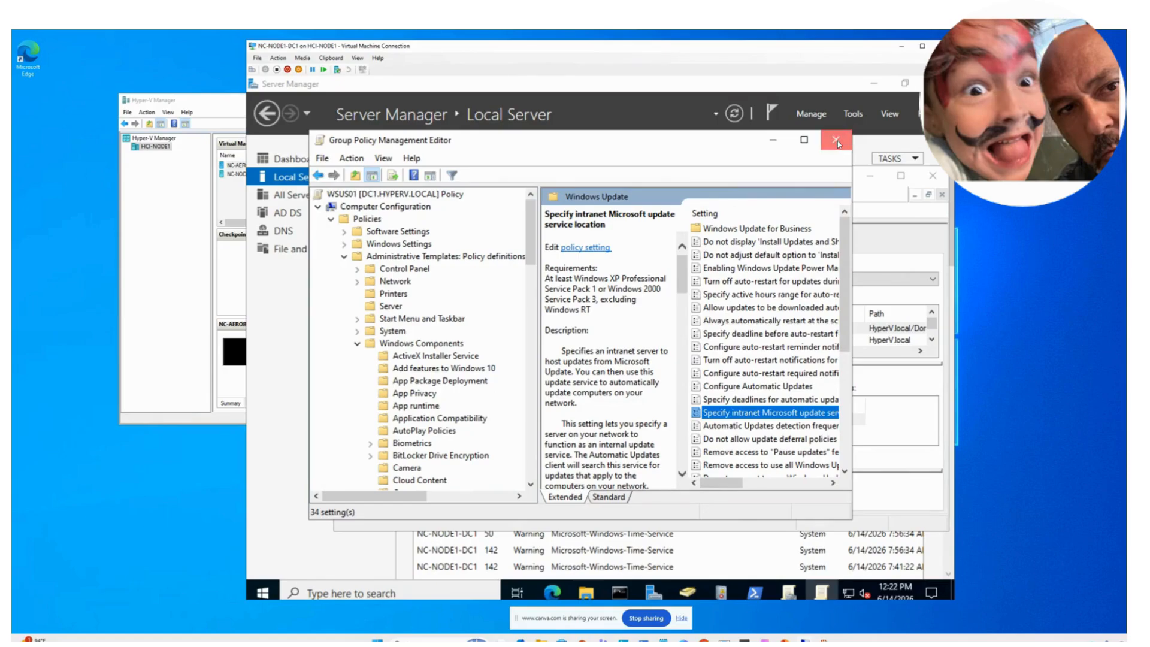
{"action": "double_click", "coordinate": [774, 417]}
{"action": "double_click", "coordinate": [378, 338]}
{"action": "left_click", "coordinate": [377, 338]}
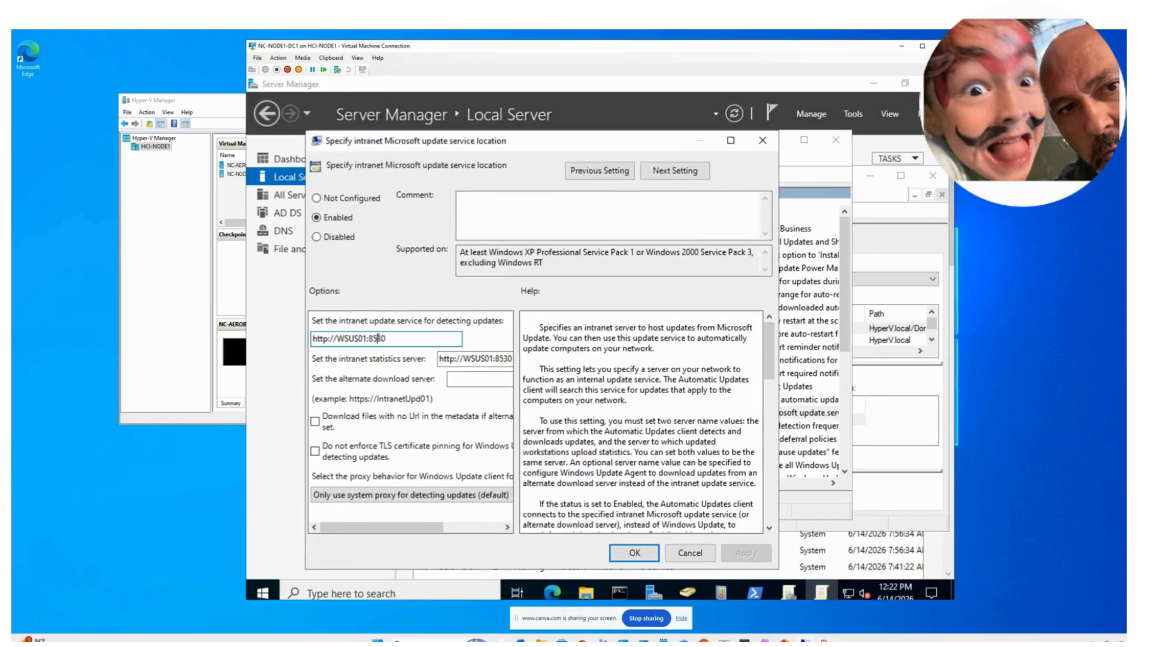
{"action": "left_click_drag", "start_coordinate": [386, 339], "coordinate": [305, 340]}
{"action": "right_click", "coordinate": [318, 345]}
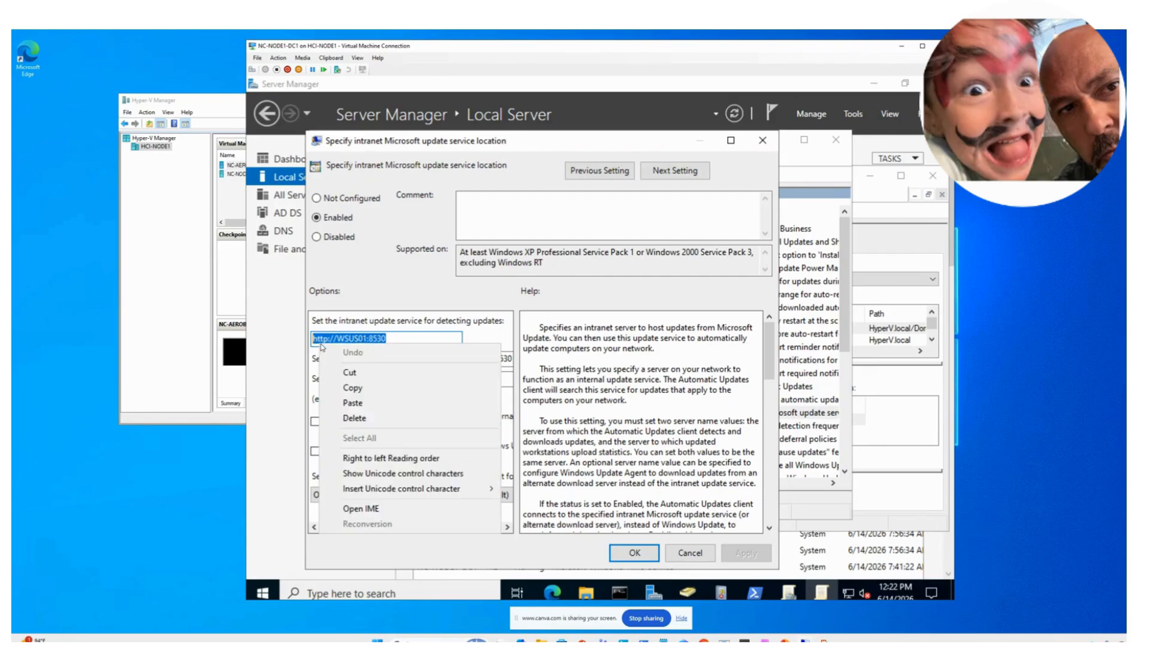
{"action": "left_click", "coordinate": [353, 389]}
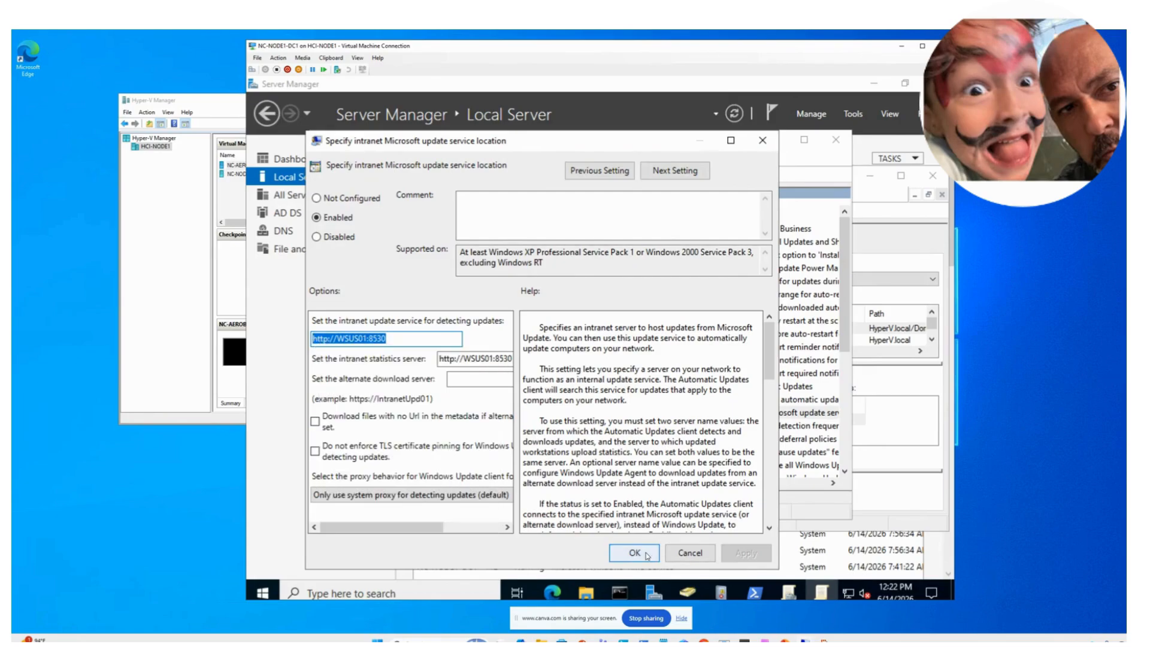
{"action": "left_click", "coordinate": [639, 552]}
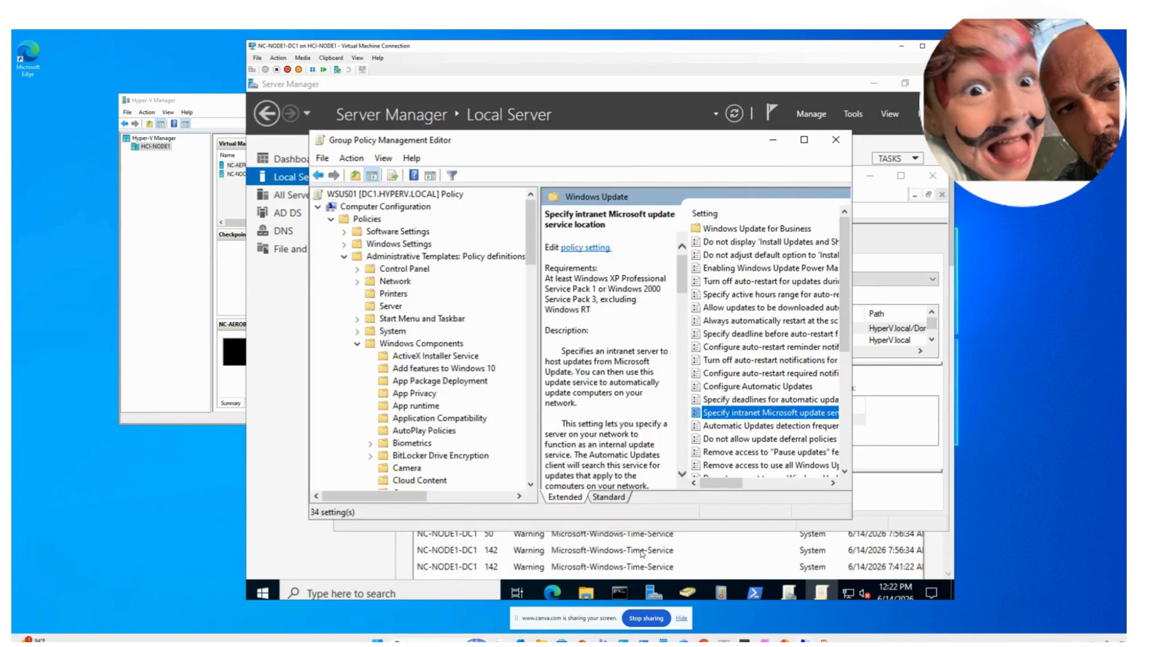
{"action": "left_click", "coordinate": [835, 140]}
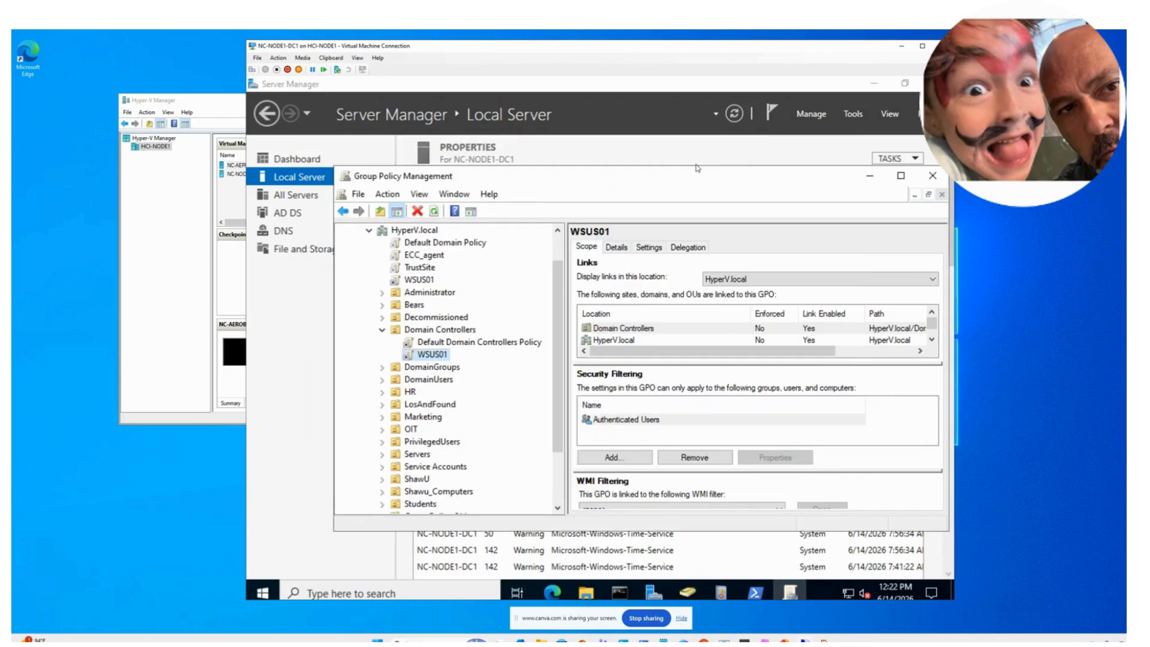
- Attempt a new WSUS02 GPO linked to HyperV.local, then cancel after the name-already-exists error
{"action": "left_click", "coordinate": [382, 329]}
{"action": "scroll", "coordinate": [416, 264], "scroll_direction": "up", "scroll_amount": 1}
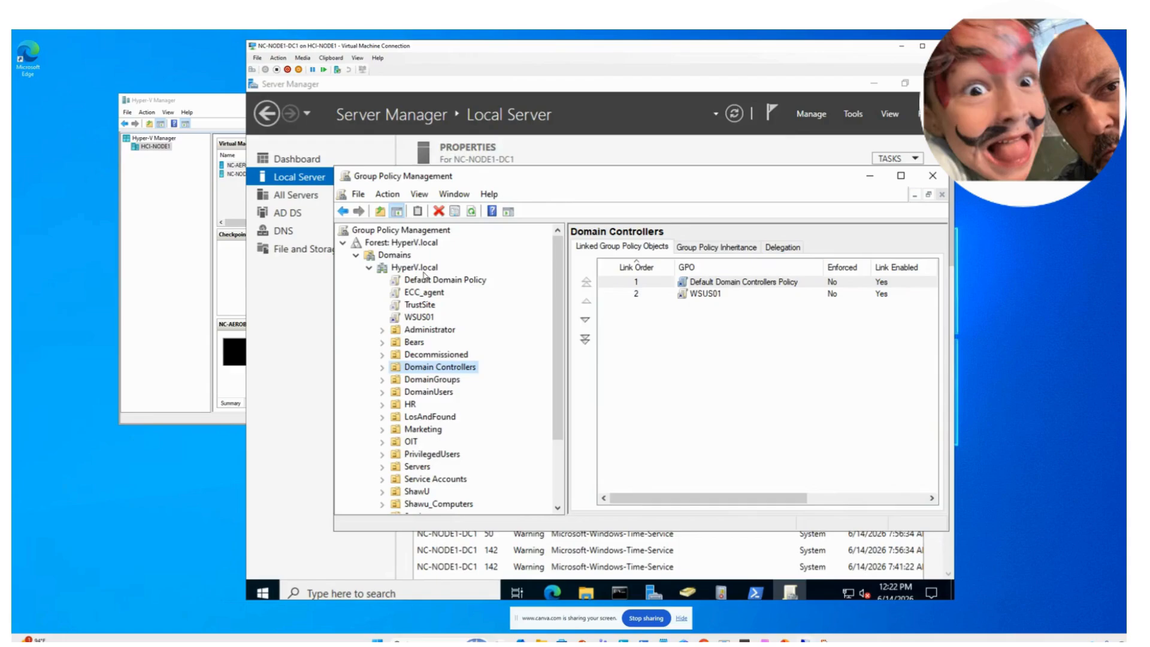
{"action": "right_click", "coordinate": [421, 273]}
{"action": "left_click", "coordinate": [437, 279]}
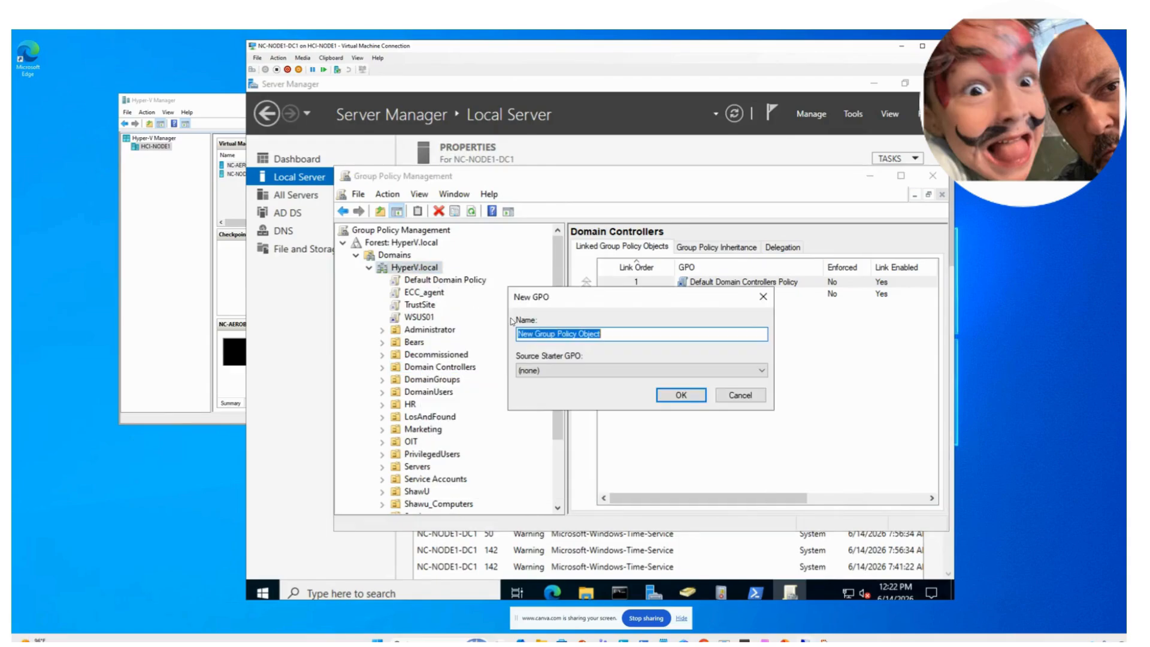
{"action": "type", "text": "WSUS02"}
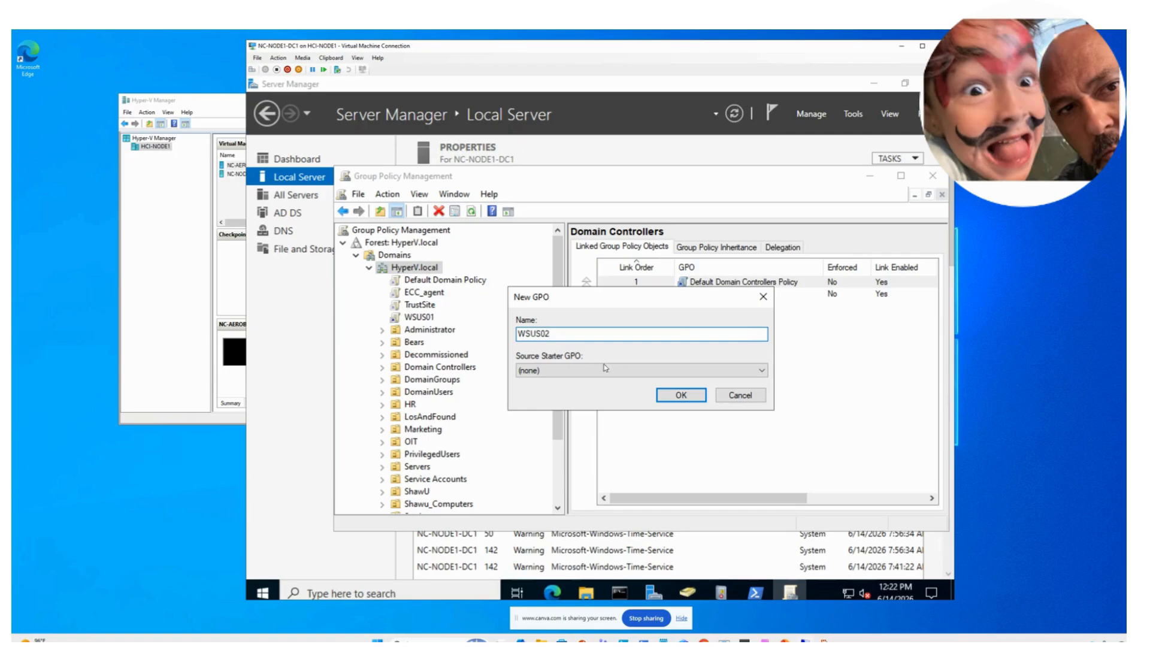
{"action": "left_click", "coordinate": [682, 395]}
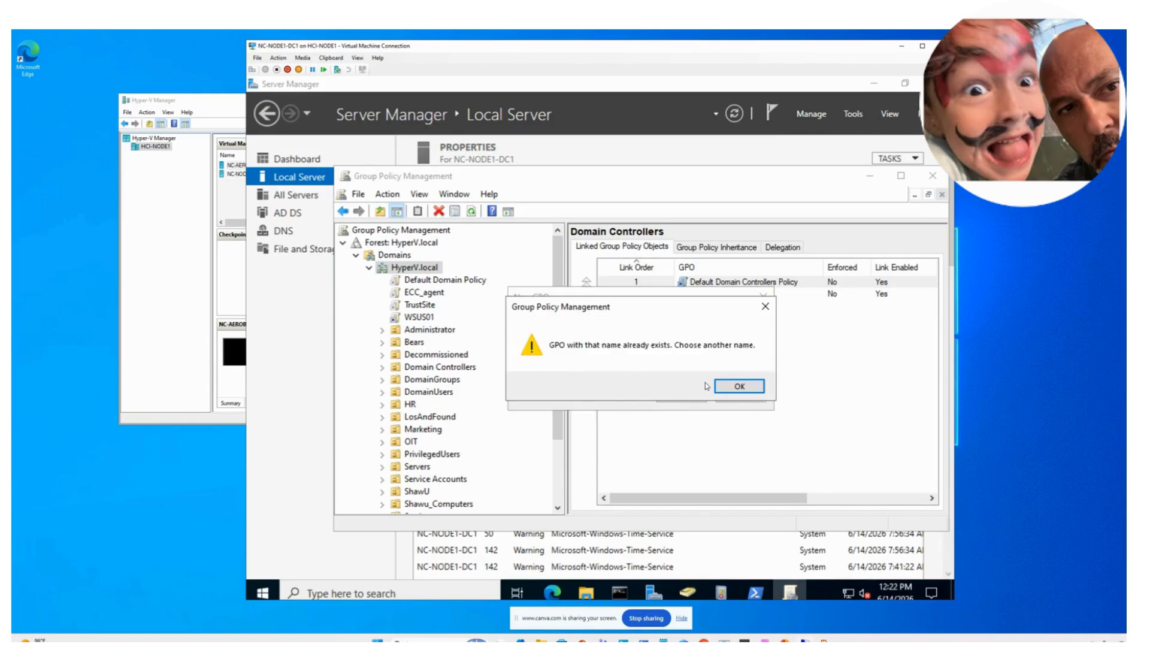
{"action": "left_click", "coordinate": [724, 387]}
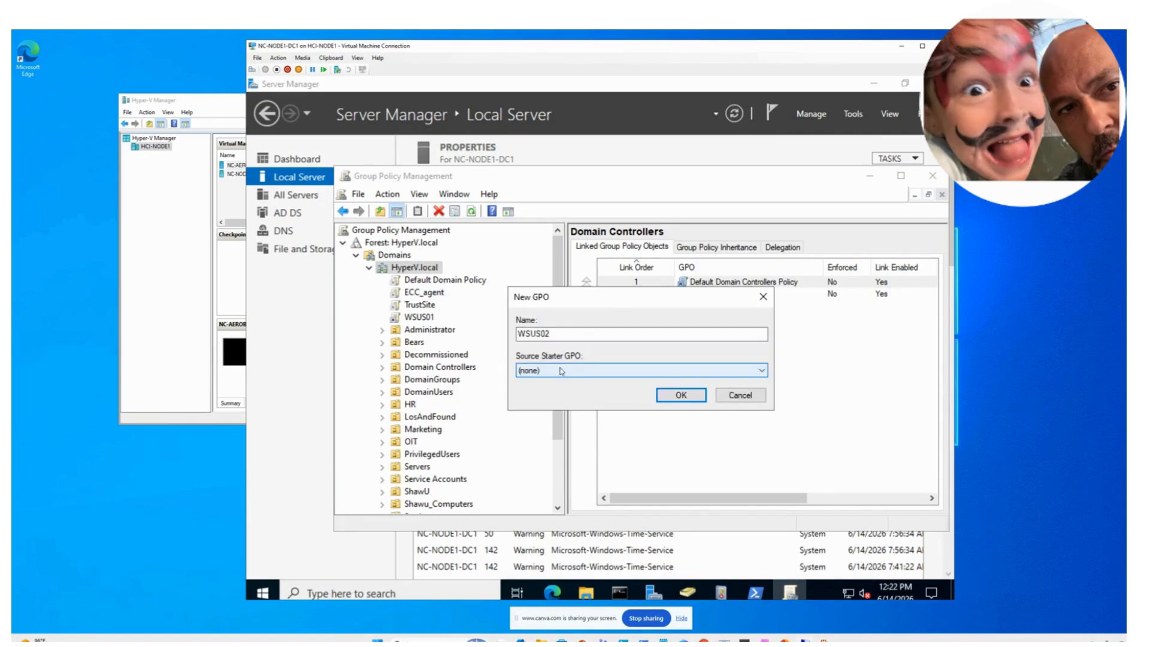
{"action": "left_click", "coordinate": [725, 393]}
{"action": "scroll", "coordinate": [460, 402], "scroll_direction": "down", "scroll_amount": 2}
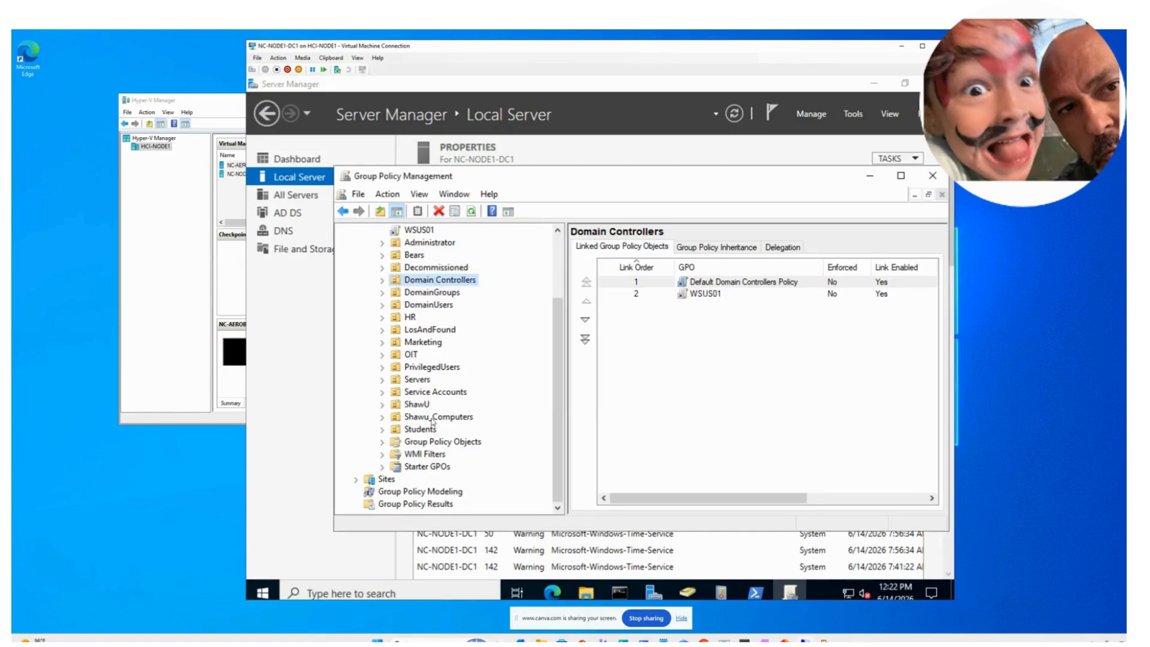
- Link the existing WSUS02 GPO to the Servers OU and open it for editing
{"action": "right_click", "coordinate": [418, 380]}
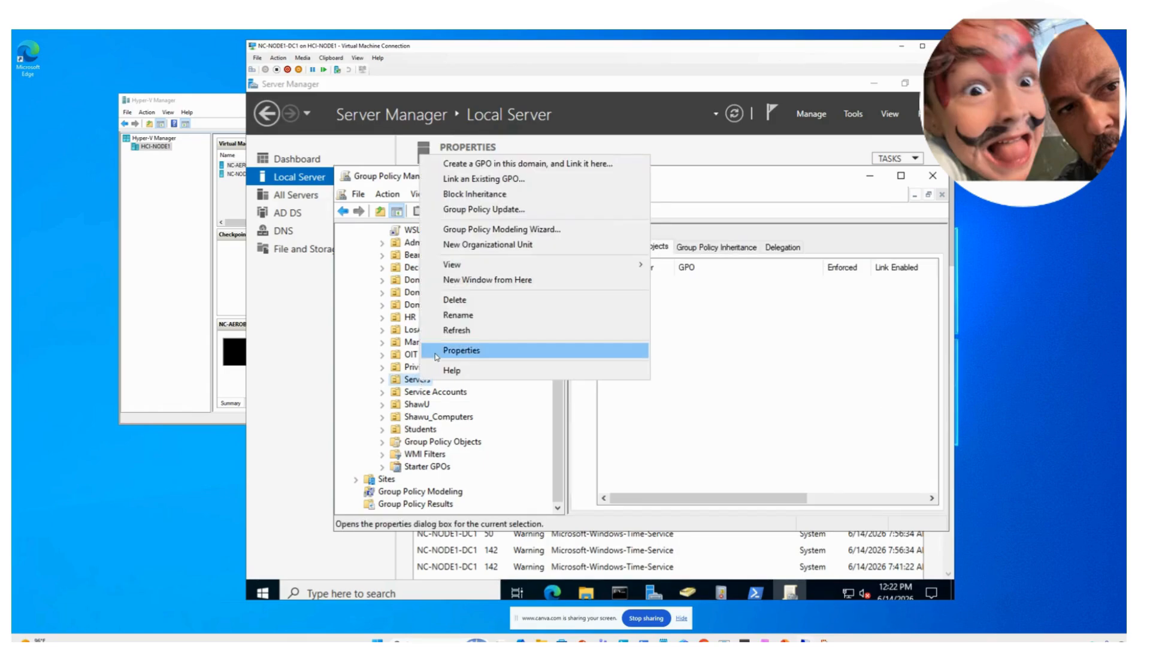
{"action": "left_click", "coordinate": [496, 180]}
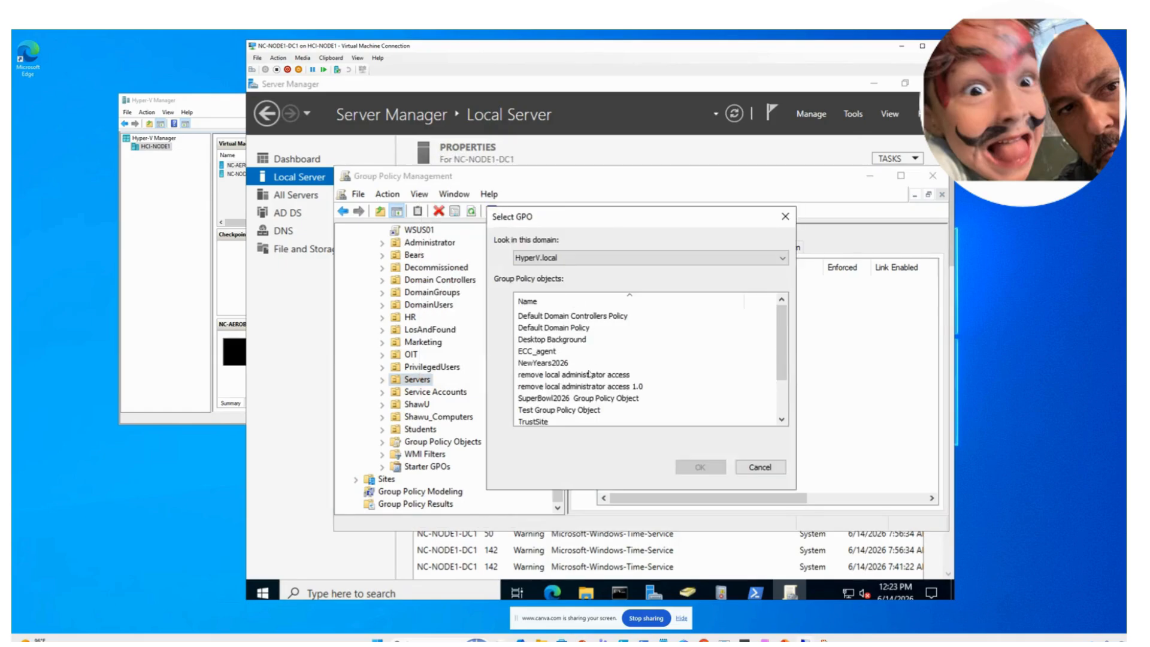
{"action": "scroll", "coordinate": [589, 375], "scroll_direction": "down", "scroll_amount": 2}
{"action": "left_click", "coordinate": [539, 413]}
{"action": "left_click", "coordinate": [701, 467]}
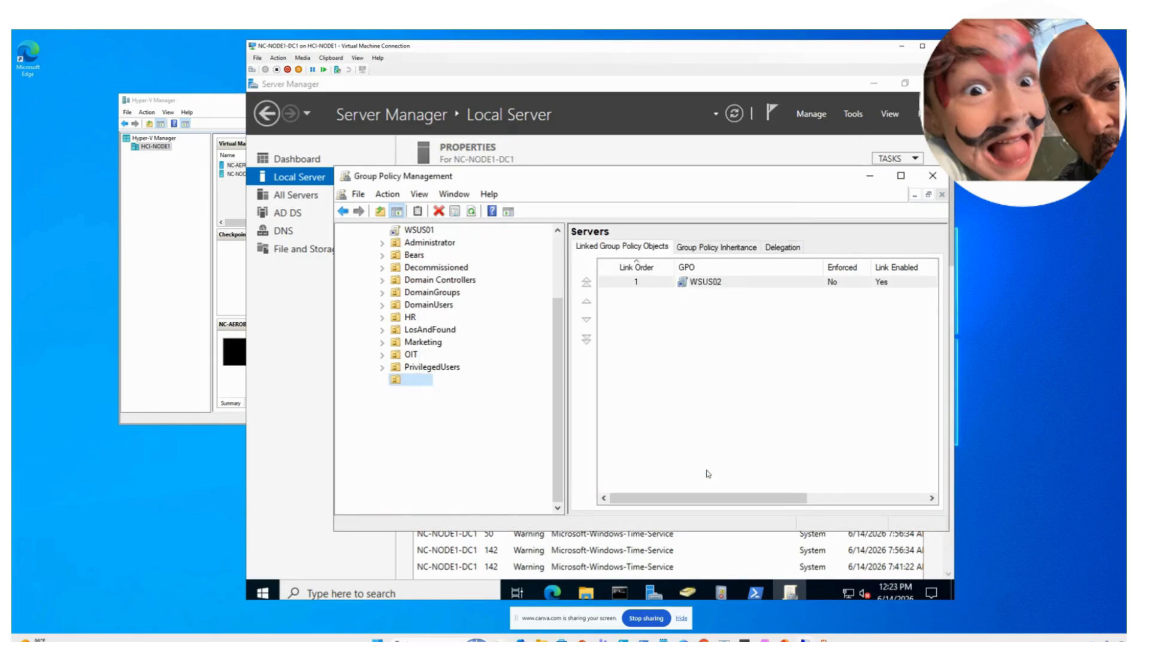
{"action": "right_click", "coordinate": [691, 288]}
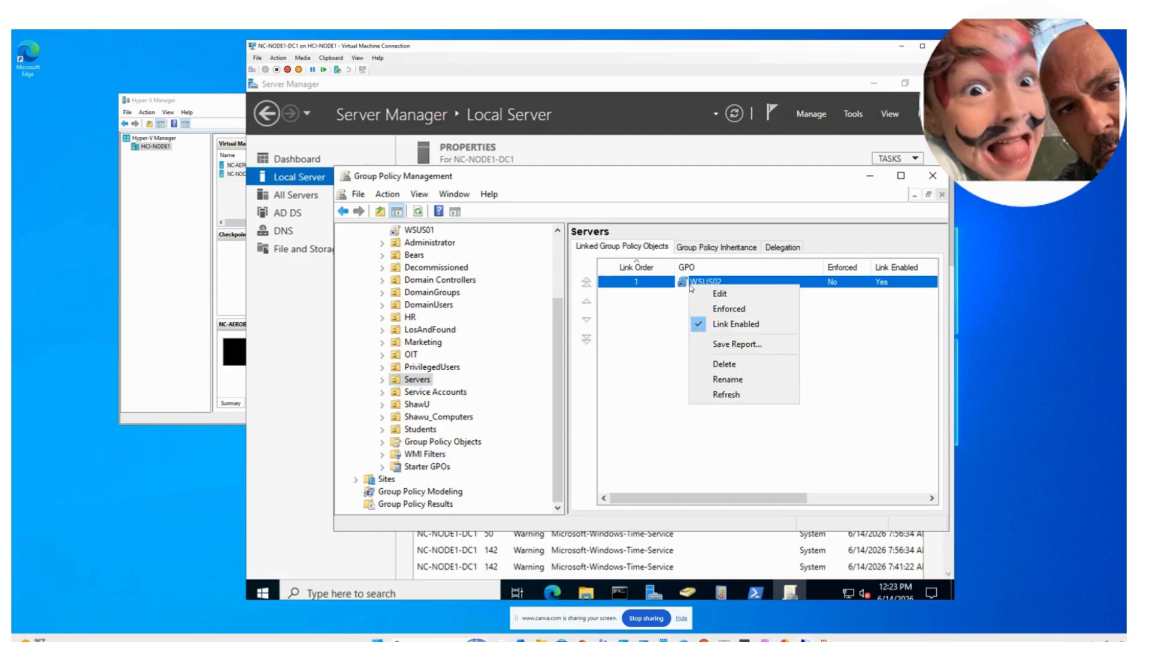
{"action": "left_click", "coordinate": [698, 294]}
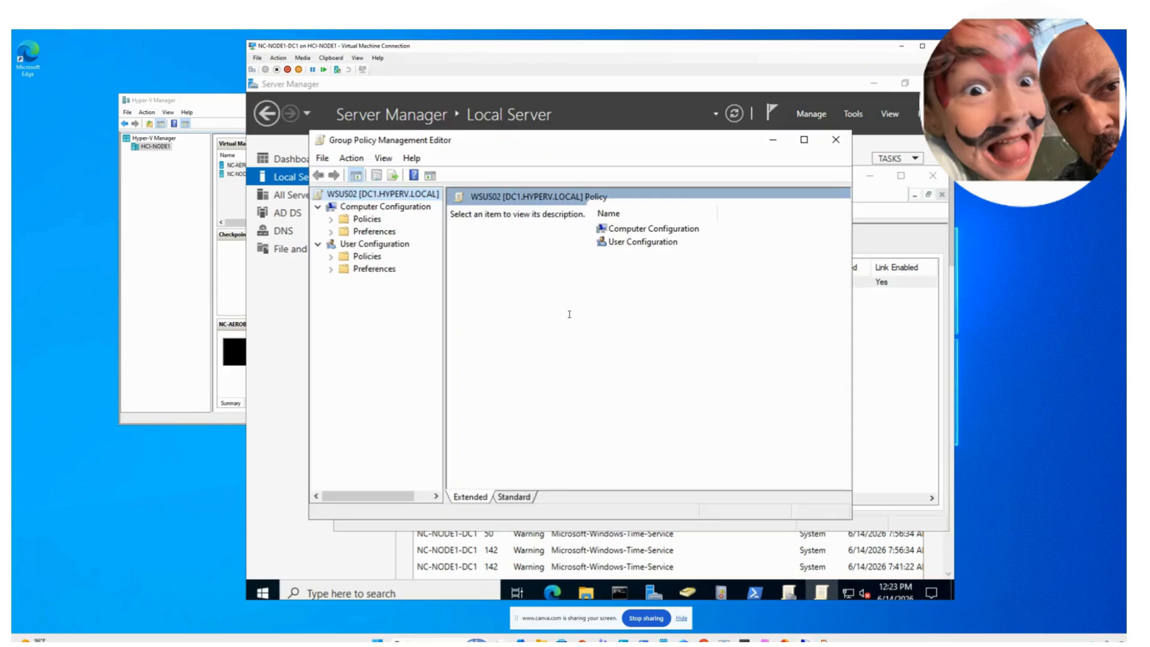
- In WSUS02's policy, expand to Windows Components > Windows Update and select the intranet service location setting
{"action": "left_click", "coordinate": [331, 220]}
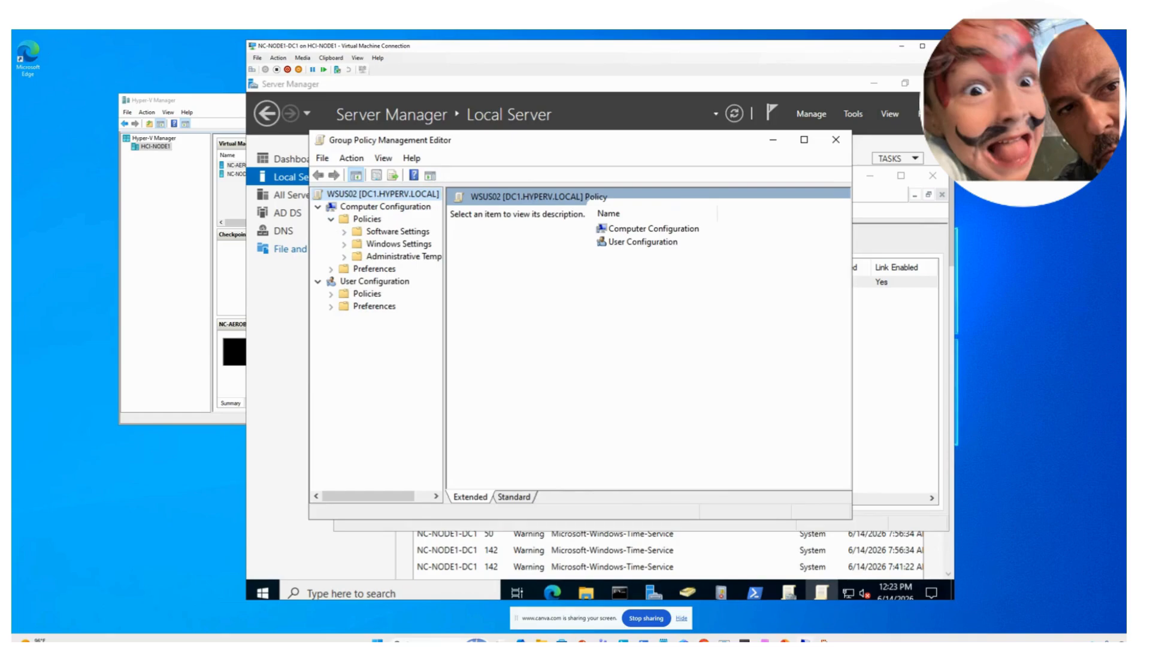
{"action": "left_click", "coordinate": [345, 257]}
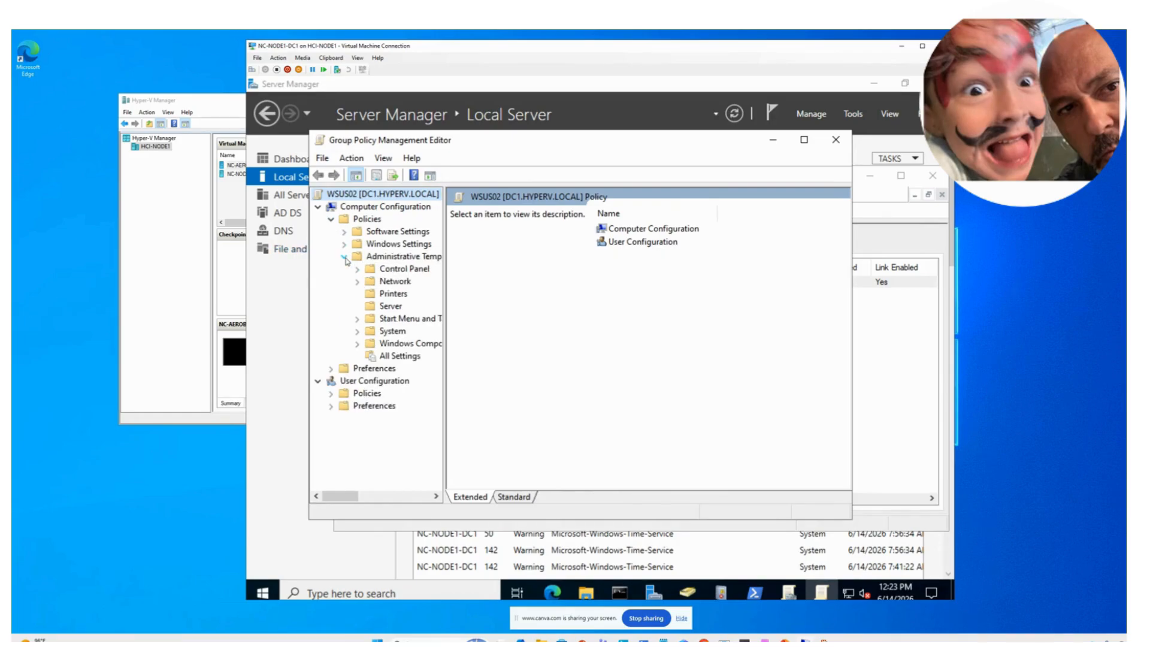
{"action": "left_click_drag", "start_coordinate": [446, 311], "coordinate": [503, 328]}
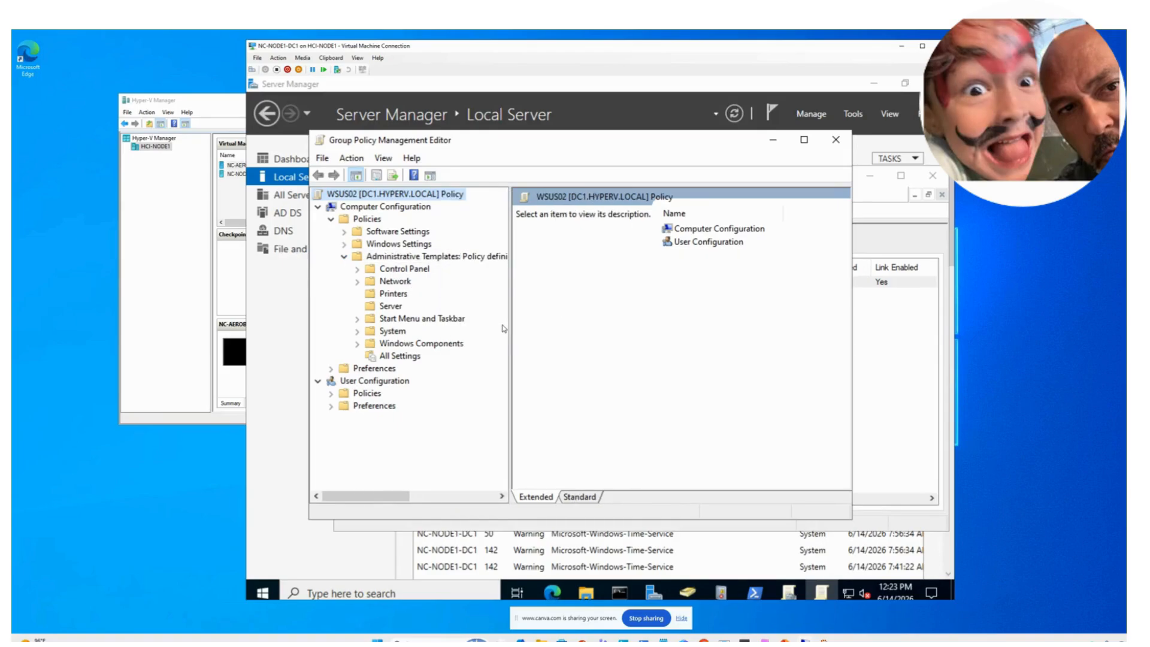
{"action": "left_click", "coordinate": [358, 346]}
{"action": "scroll", "coordinate": [470, 374], "scroll_direction": "down", "scroll_amount": 12}
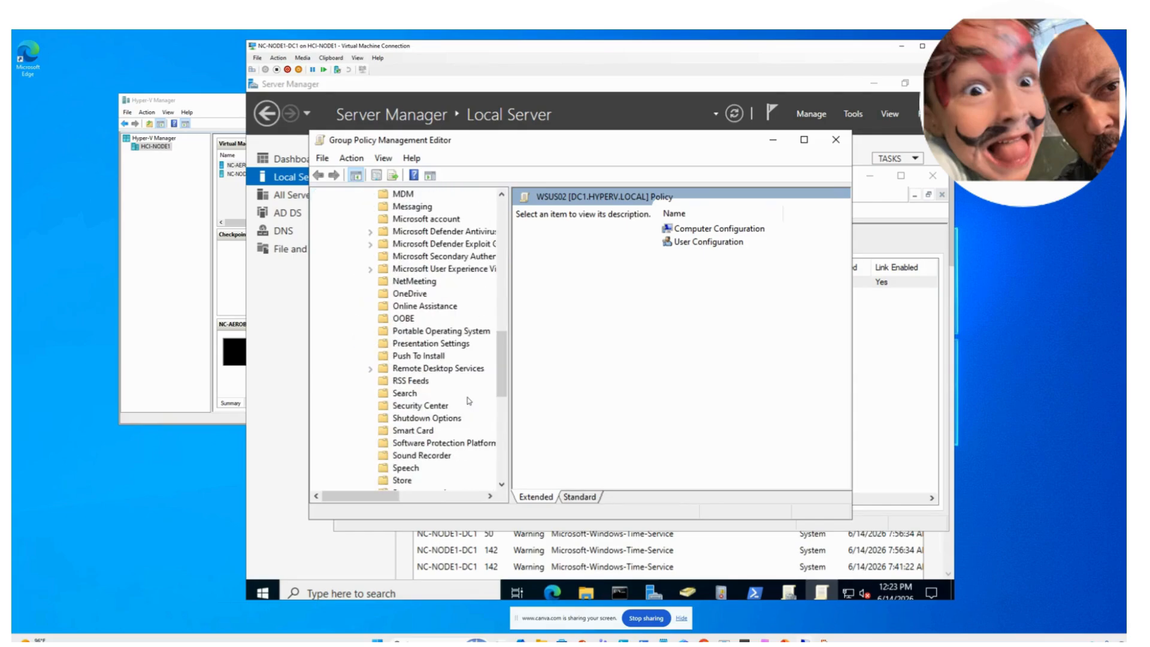
{"action": "scroll", "coordinate": [453, 414], "scroll_direction": "down", "scroll_amount": 10}
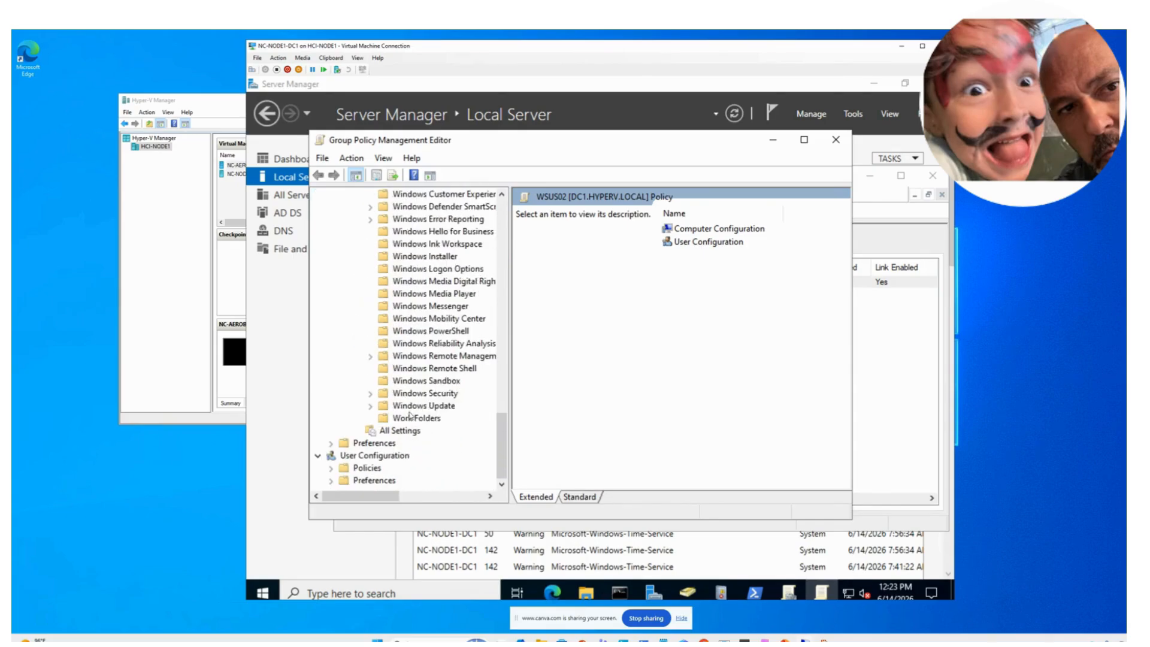
{"action": "left_click", "coordinate": [412, 409]}
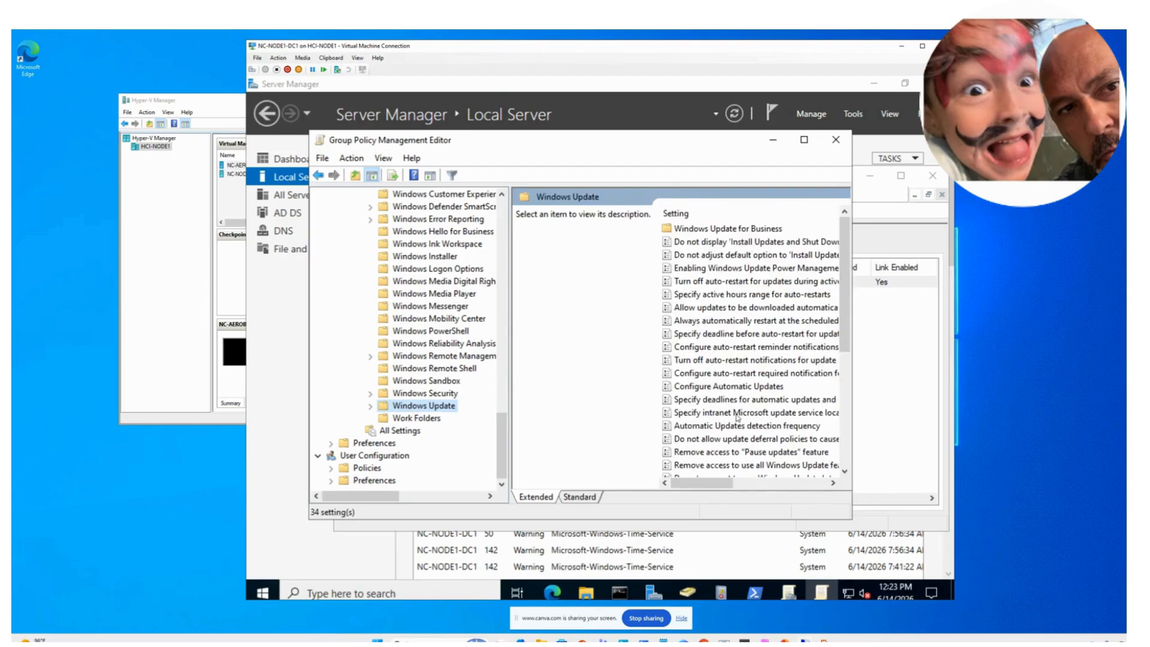
{"action": "left_click", "coordinate": [736, 415]}
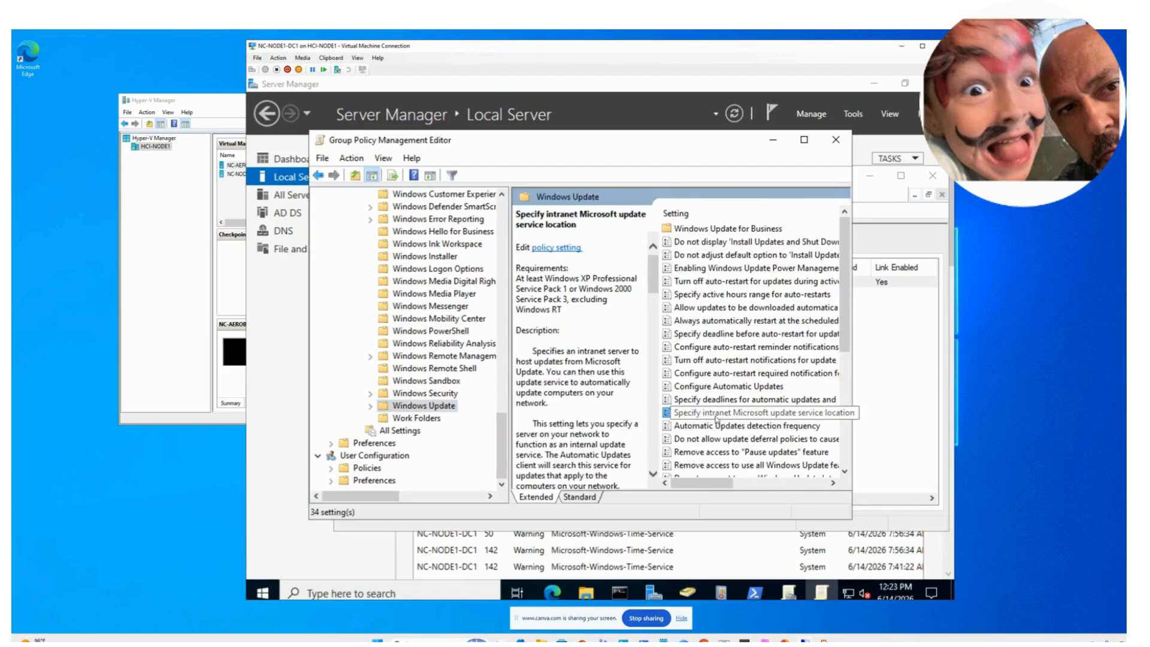
{"action": "double_click", "coordinate": [722, 416]}
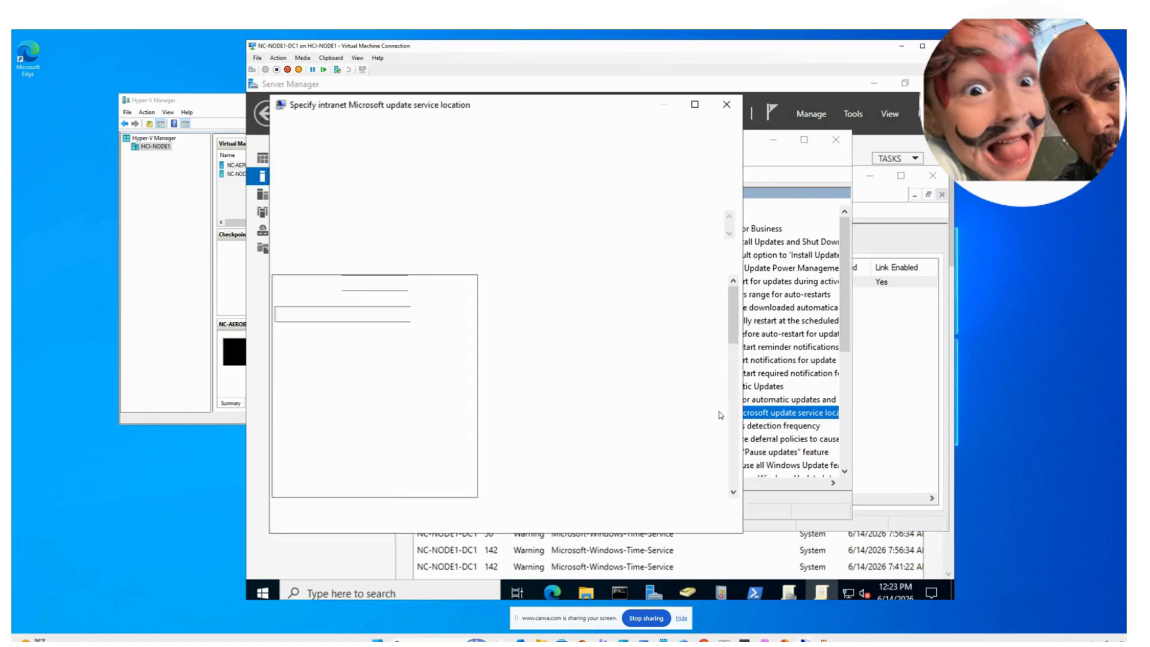
{"action": "left_click", "coordinate": [308, 184]}
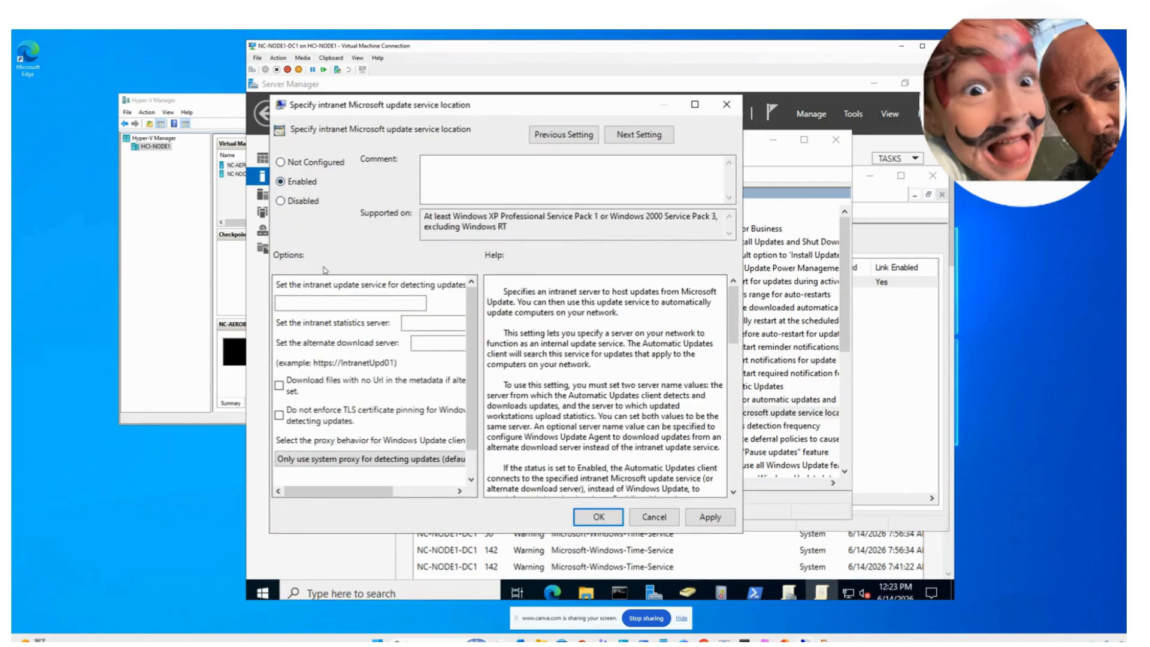
{"action": "right_click", "coordinate": [330, 302]}
{"action": "left_click", "coordinate": [362, 360]}
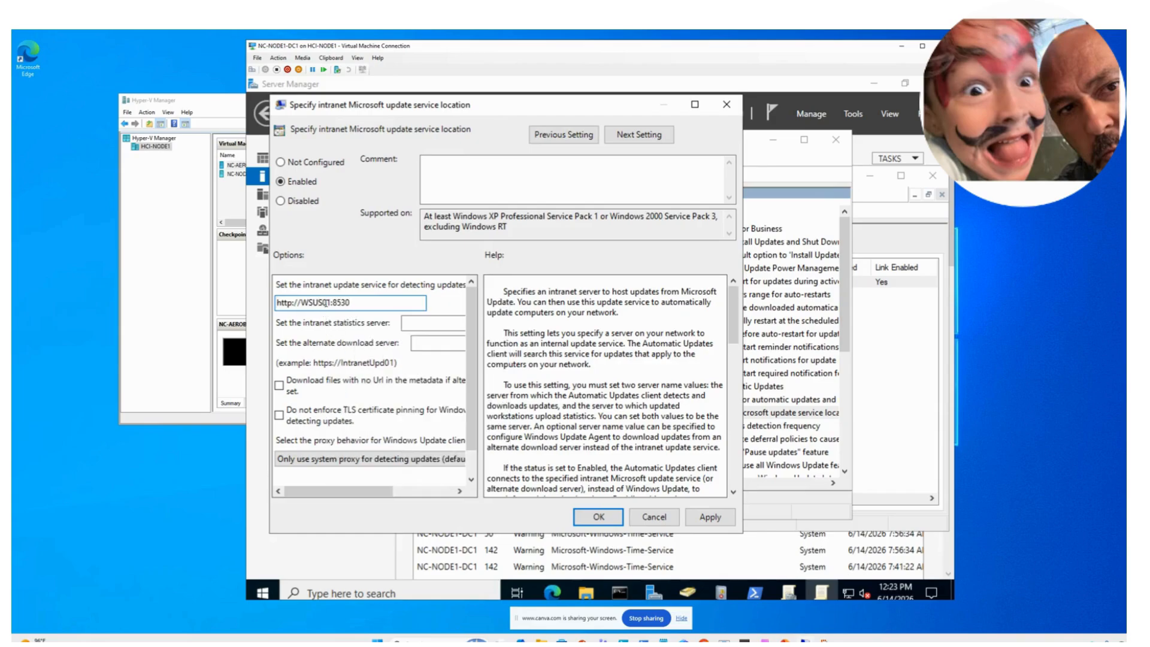
{"action": "key", "text": "BackSpace"}
{"action": "type", "text": "2"}
{"action": "left_click", "coordinate": [402, 327]}
{"action": "right_click", "coordinate": [399, 325]}
{"action": "left_click", "coordinate": [432, 383]}
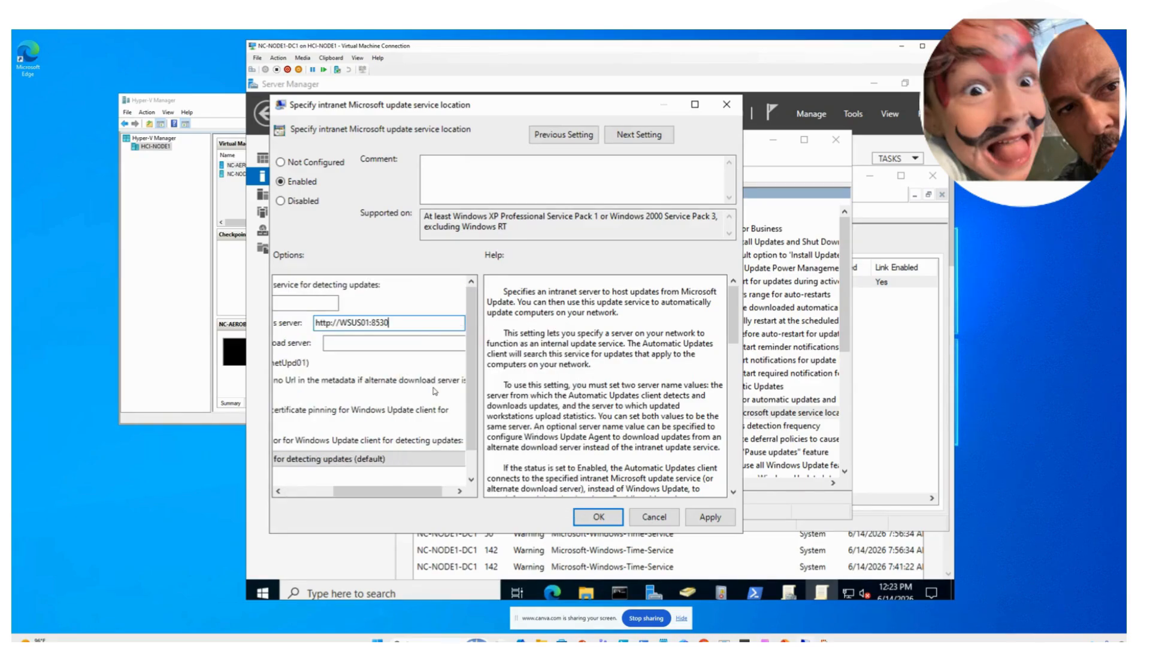
{"action": "left_click", "coordinate": [369, 322]}
{"action": "key", "text": "BackSpace"}
{"action": "type", "text": "2"}
{"action": "left_click_drag", "start_coordinate": [387, 491], "coordinate": [339, 492]}
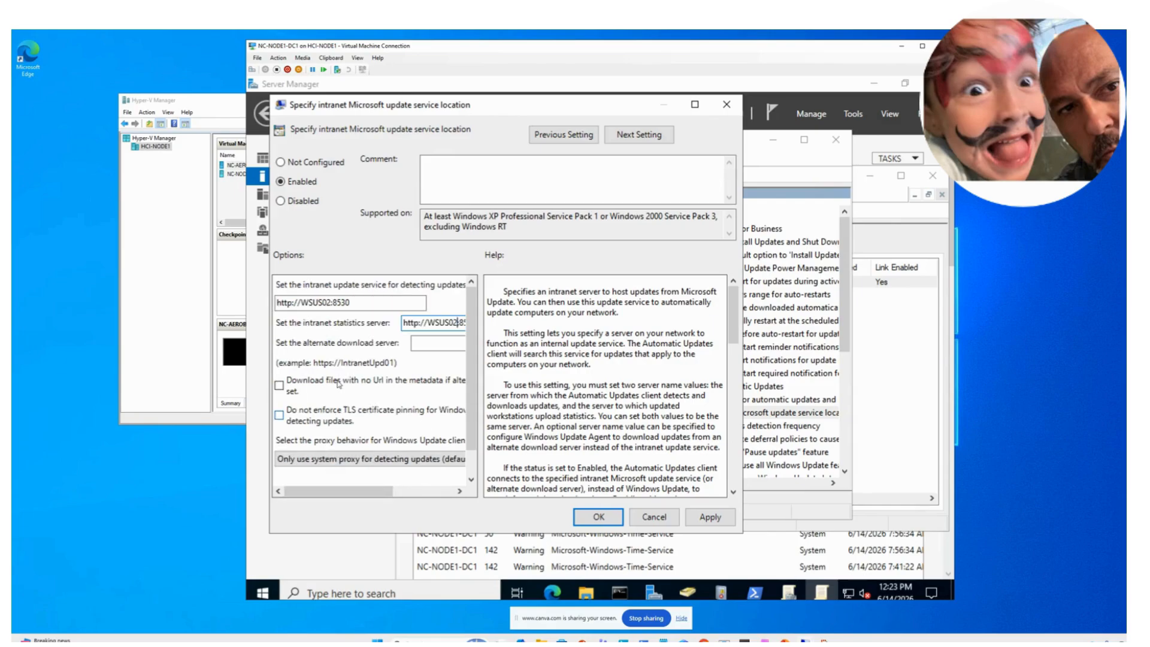
{"action": "left_click", "coordinate": [710, 516]}
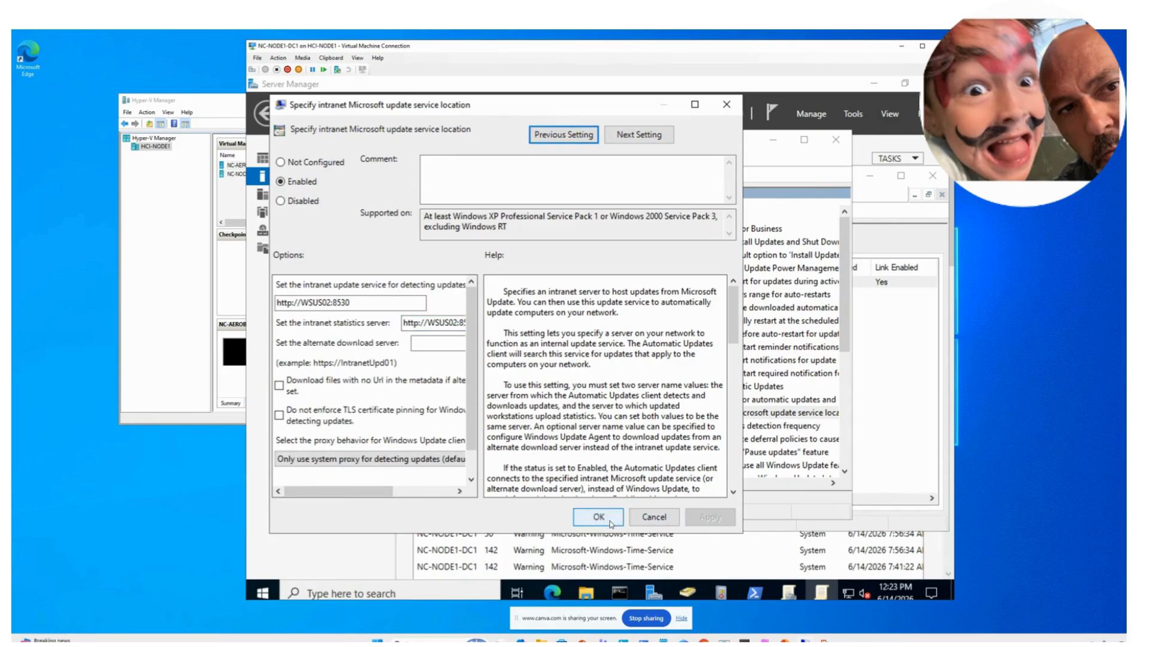
{"action": "left_click", "coordinate": [599, 516]}
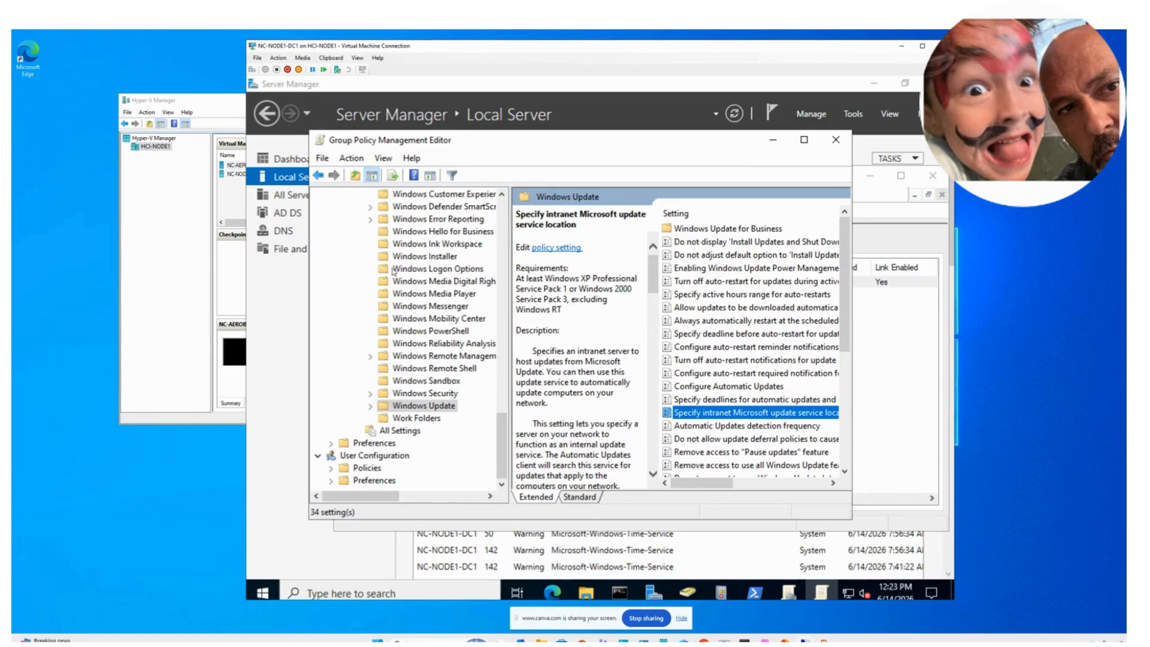
{"action": "left_click", "coordinate": [773, 140]}
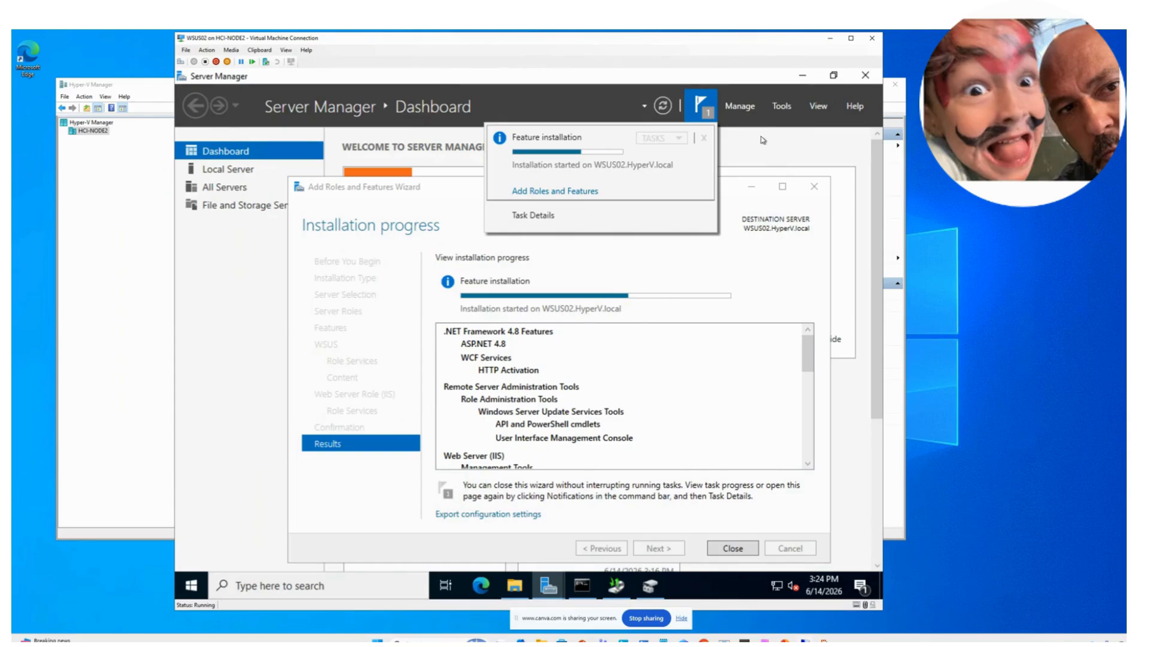
- On WSUS02, check the WSUS feature installation progress in Server Manager notifications, then open Tools
{"action": "left_click", "coordinate": [703, 114]}
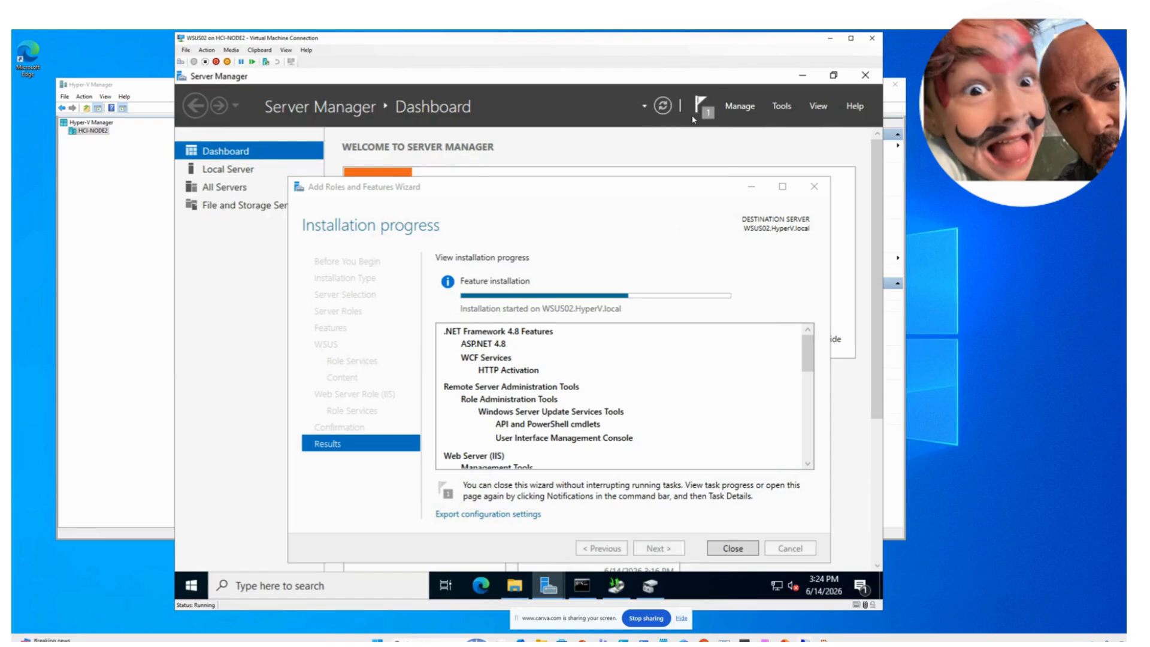
{"action": "left_click", "coordinate": [699, 115]}
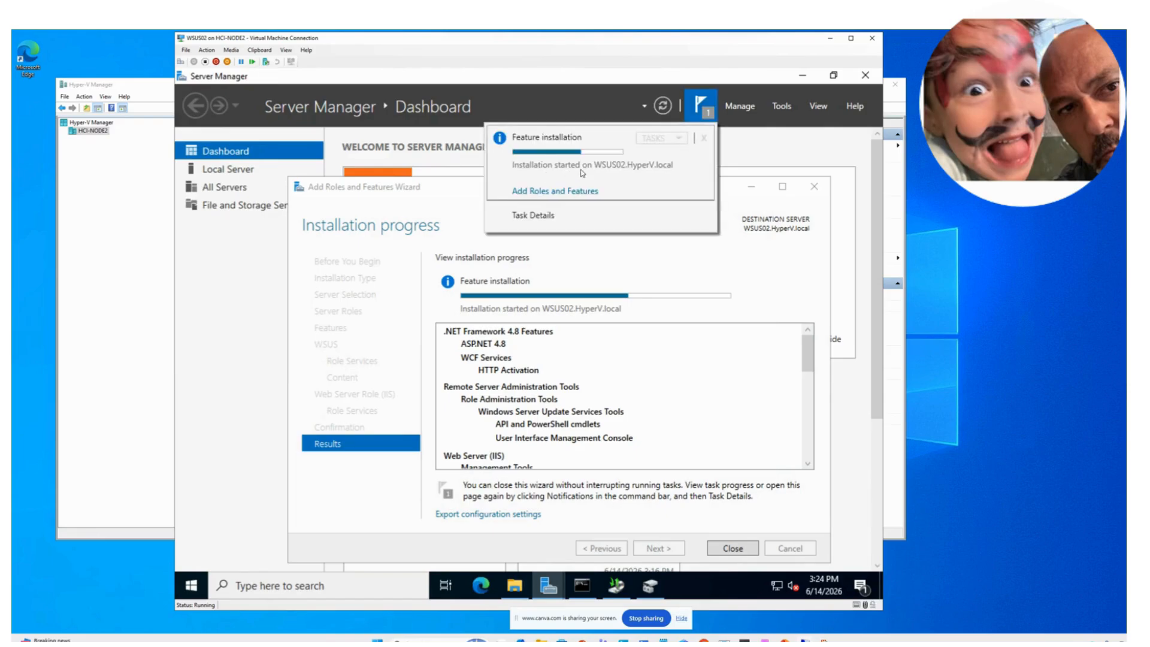
{"action": "left_click", "coordinate": [824, 108]}
{"action": "left_click", "coordinate": [818, 109]}
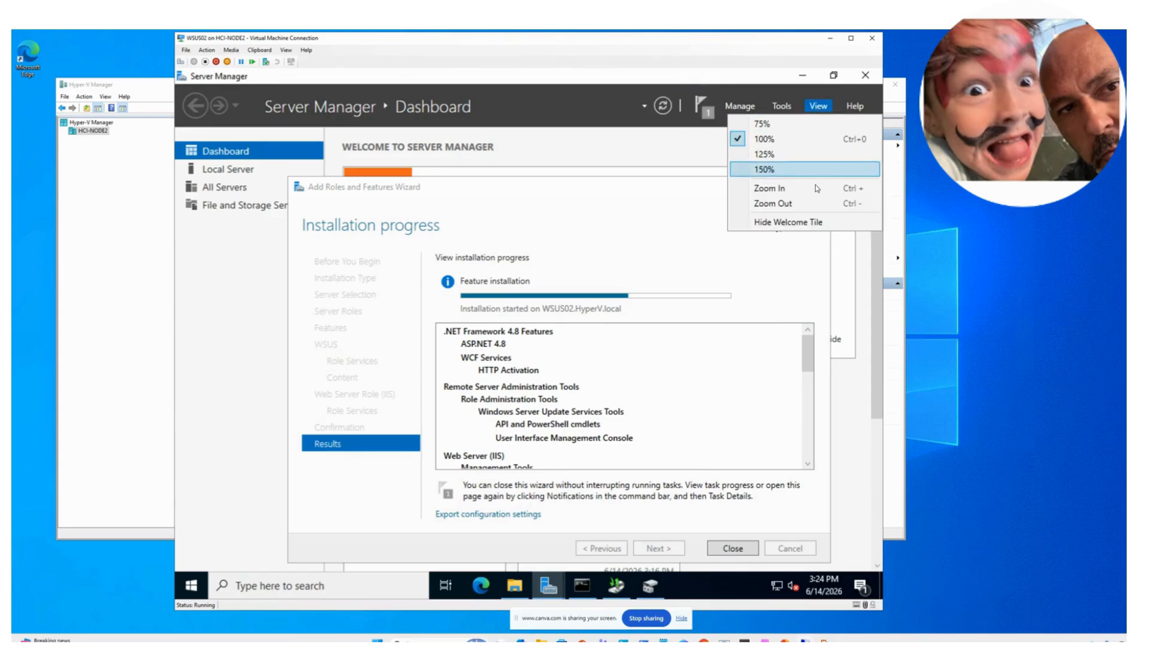
{"action": "left_click", "coordinate": [633, 170]}
{"action": "left_click", "coordinate": [782, 107]}
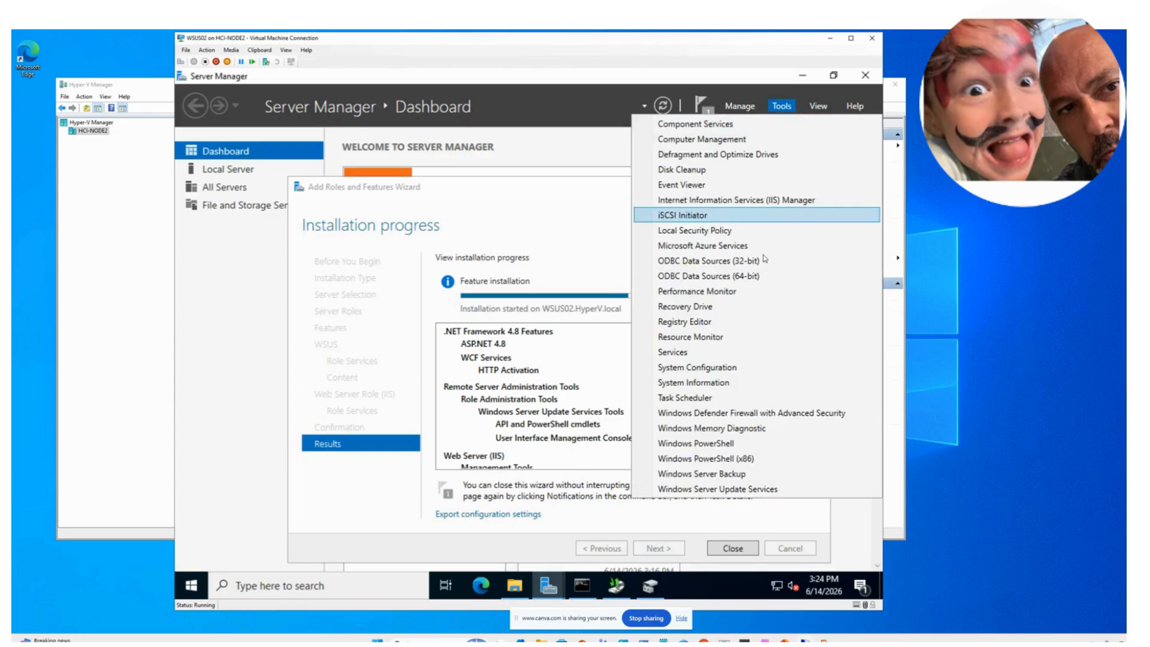
- Run the WSUS post-installation with updates stored in E:\WSUS02_DATA, then pass Before You Begin
{"action": "left_click", "coordinate": [726, 490]}
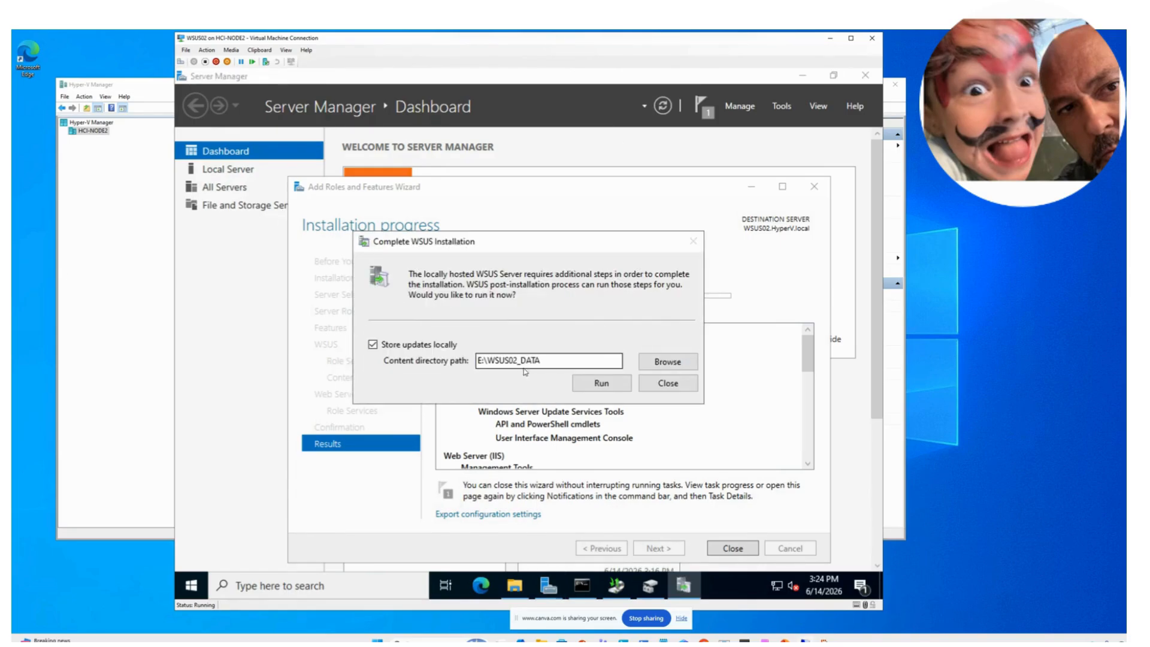
{"action": "left_click", "coordinate": [612, 389]}
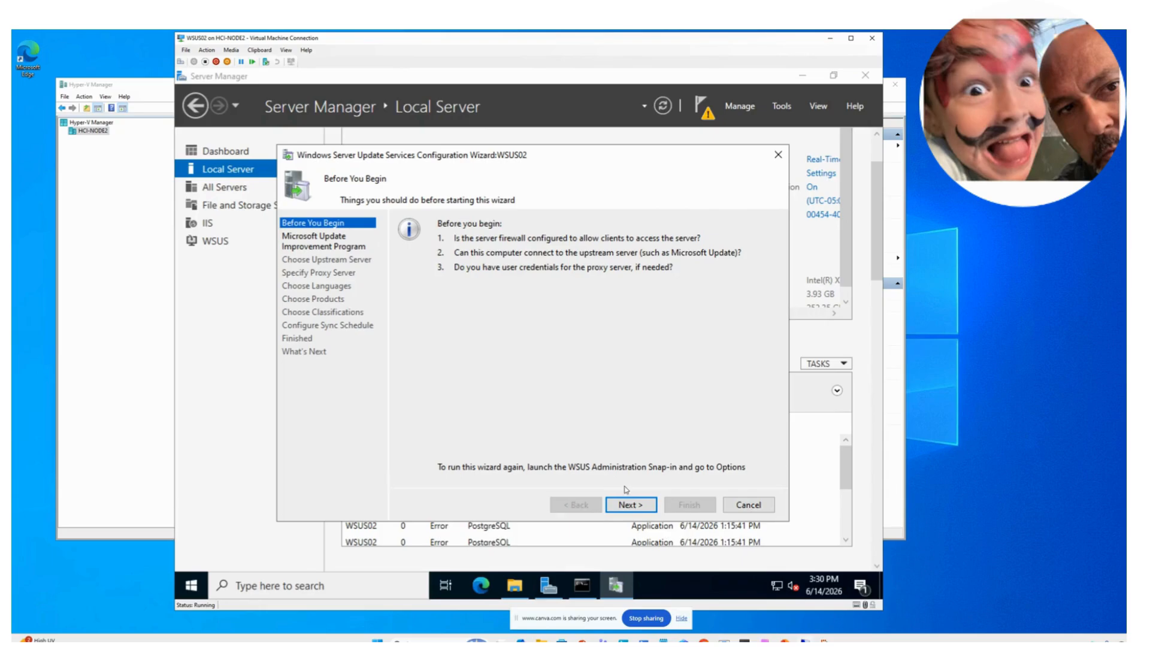
{"action": "left_click", "coordinate": [629, 504]}
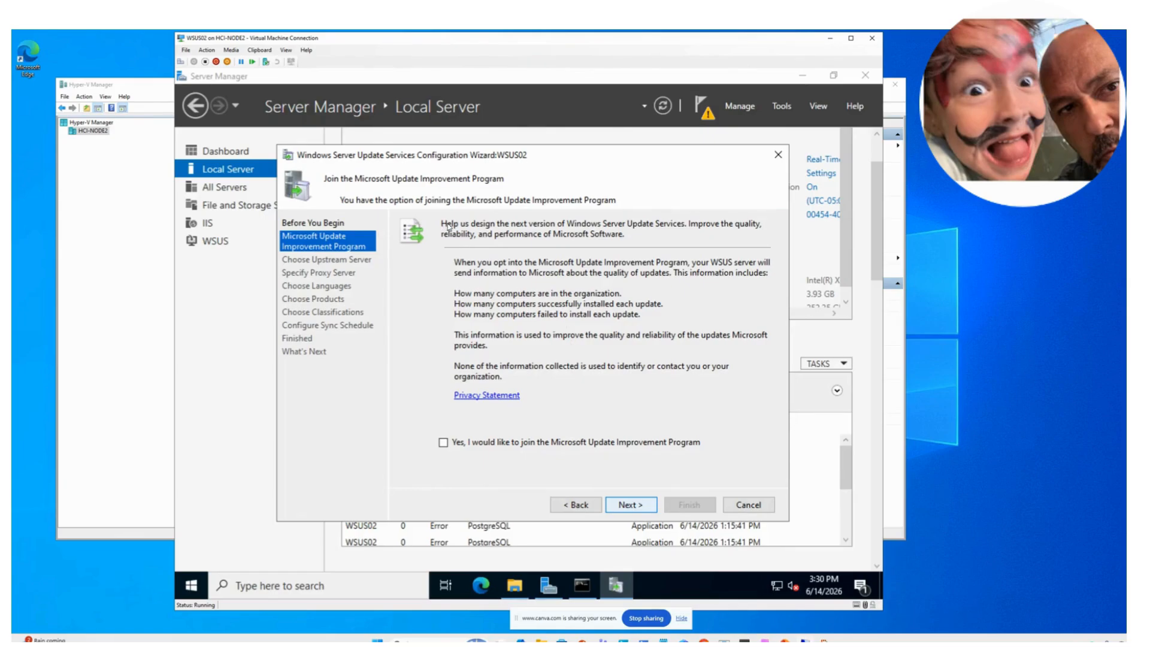
- Keep Synchronize from Microsoft Update as the upstream server
{"action": "key", "text": "Return"}
{"action": "key", "text": "Return"}
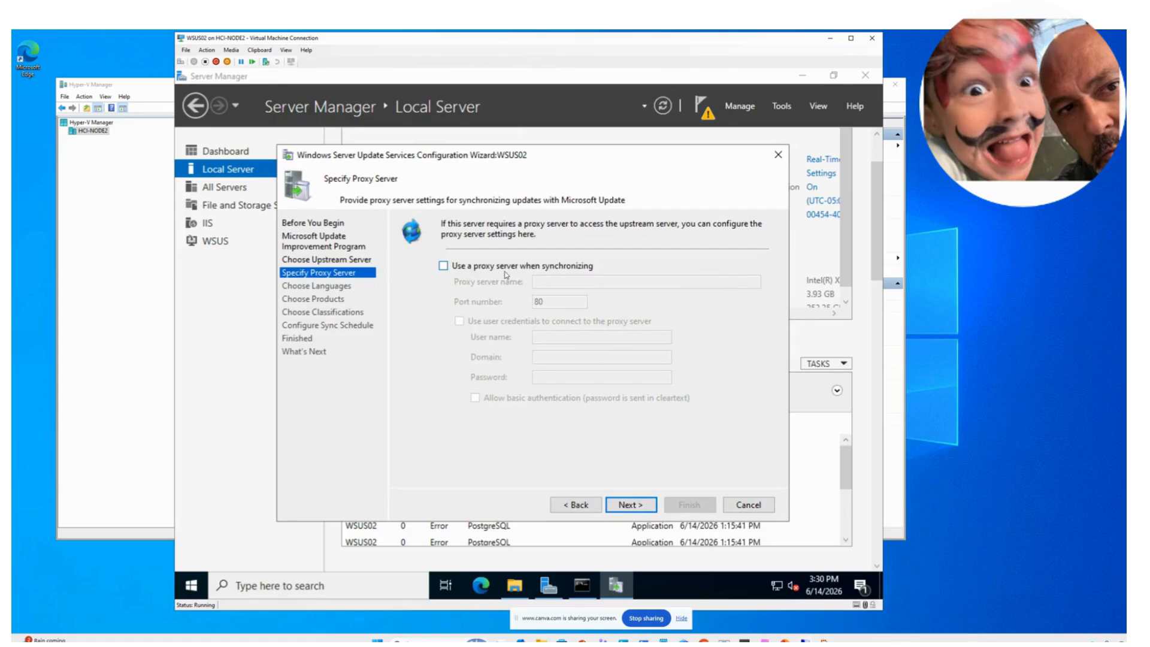
{"action": "left_click", "coordinate": [348, 262]}
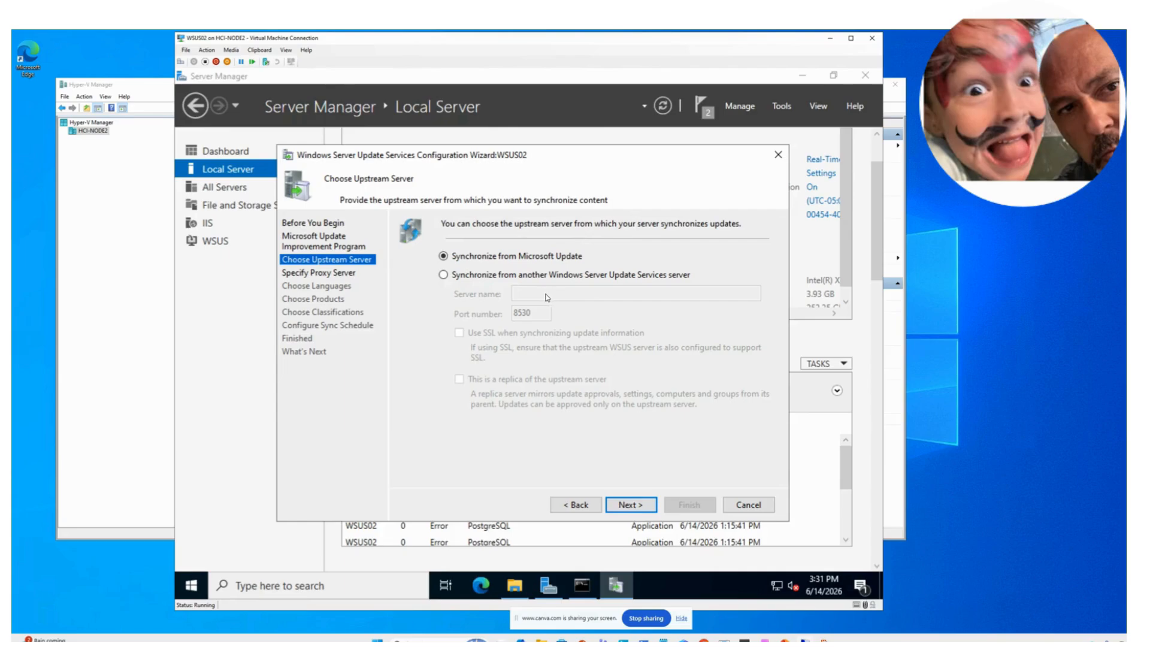
{"action": "left_click", "coordinate": [641, 513]}
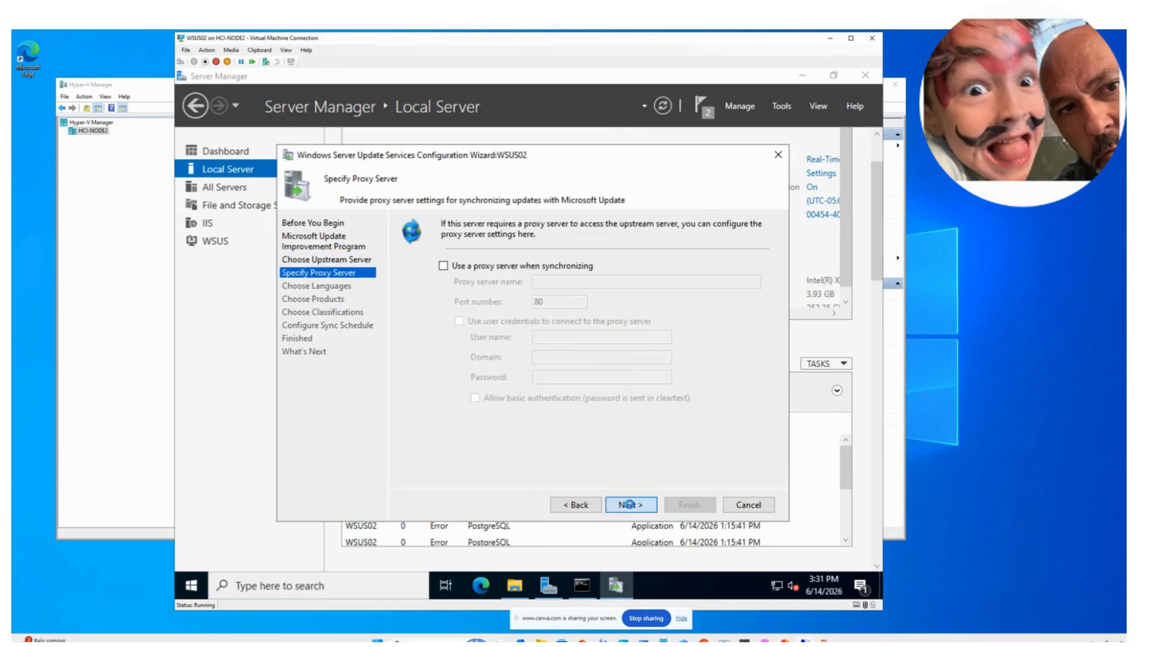
- Skip the proxy, start connecting for update information, and view the WSUS02_DATA (E:) drive
{"action": "left_click", "coordinate": [629, 504]}
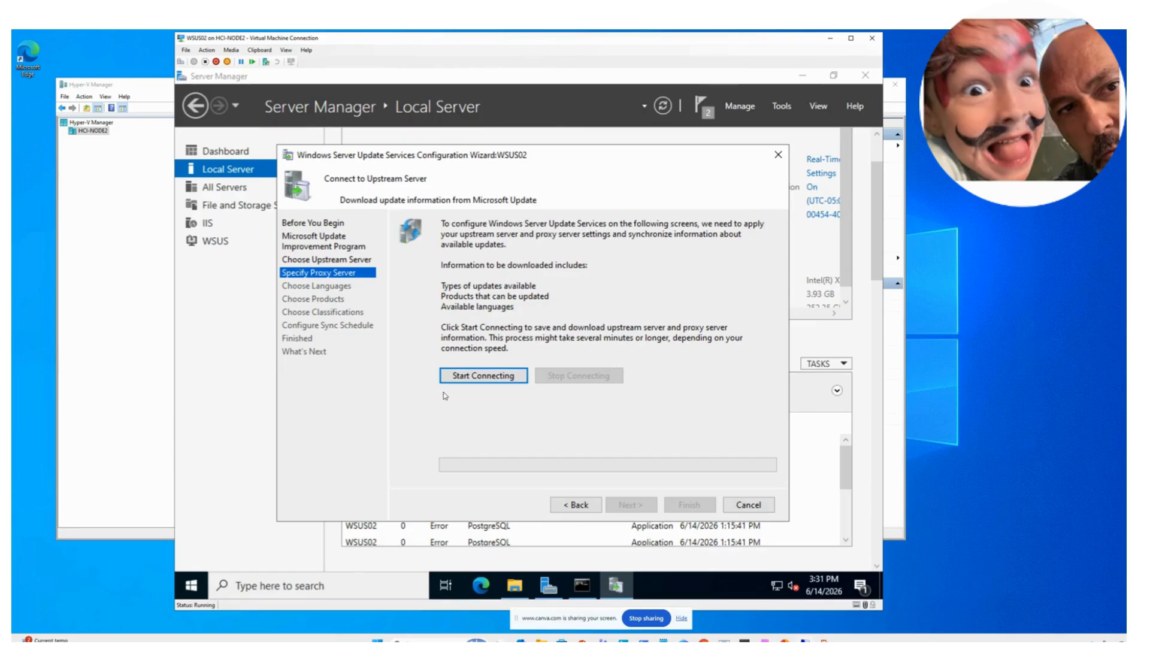
{"action": "left_click", "coordinate": [463, 379]}
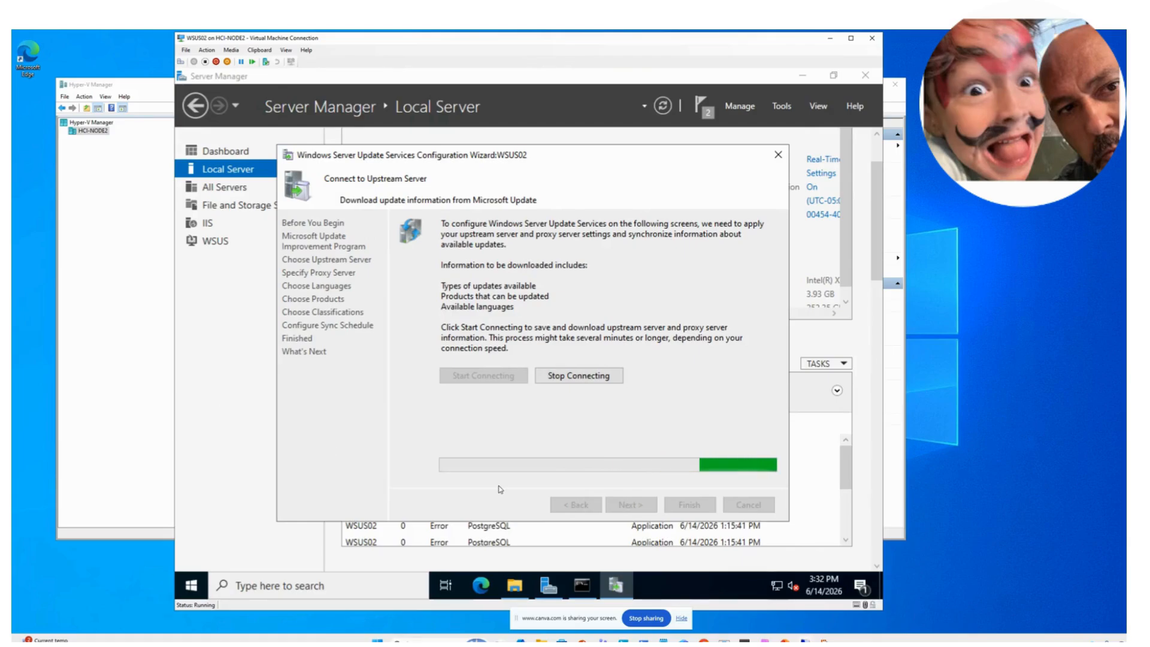
{"action": "left_click", "coordinate": [515, 585]}
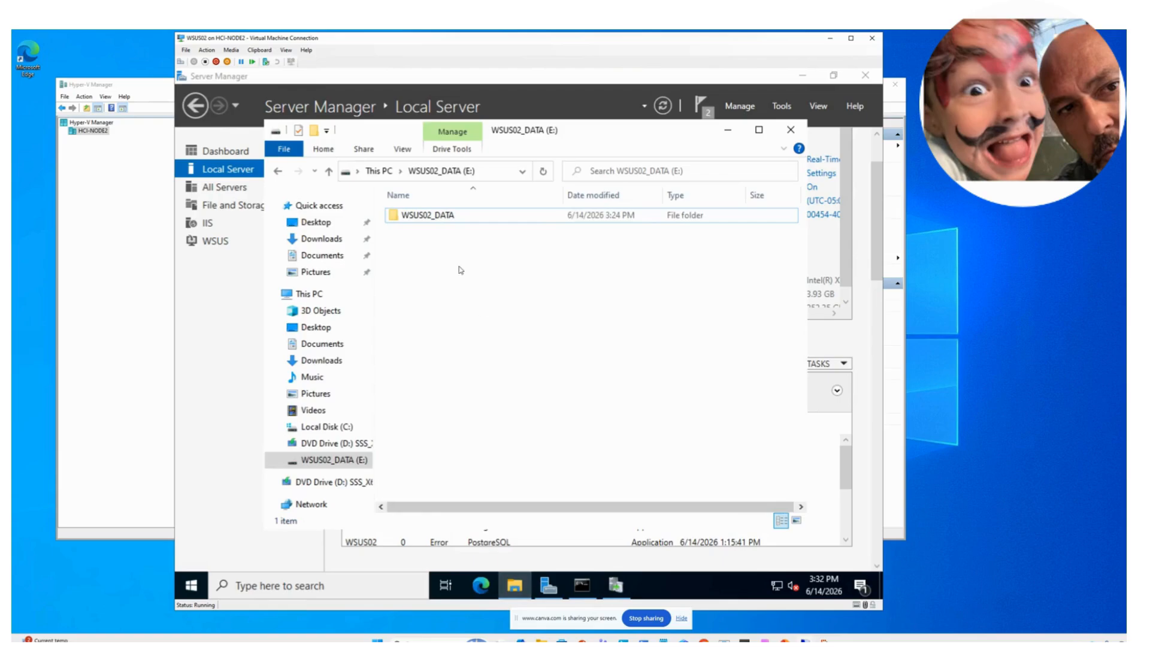
{"action": "left_click", "coordinate": [407, 216]}
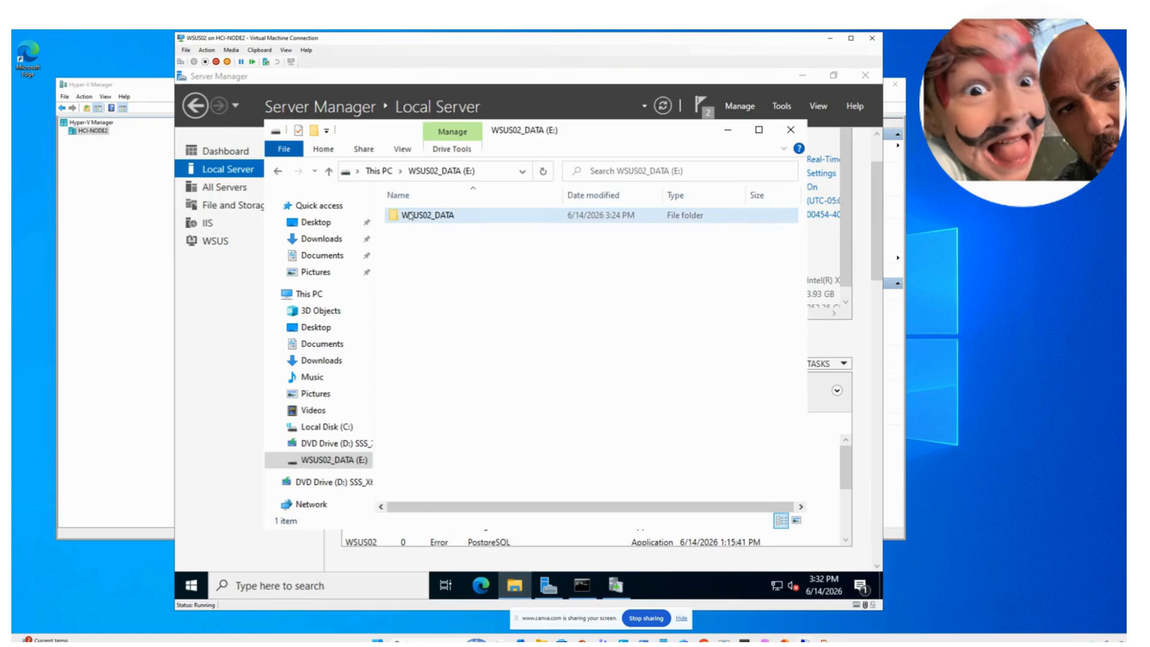
{"action": "double_click", "coordinate": [411, 216]}
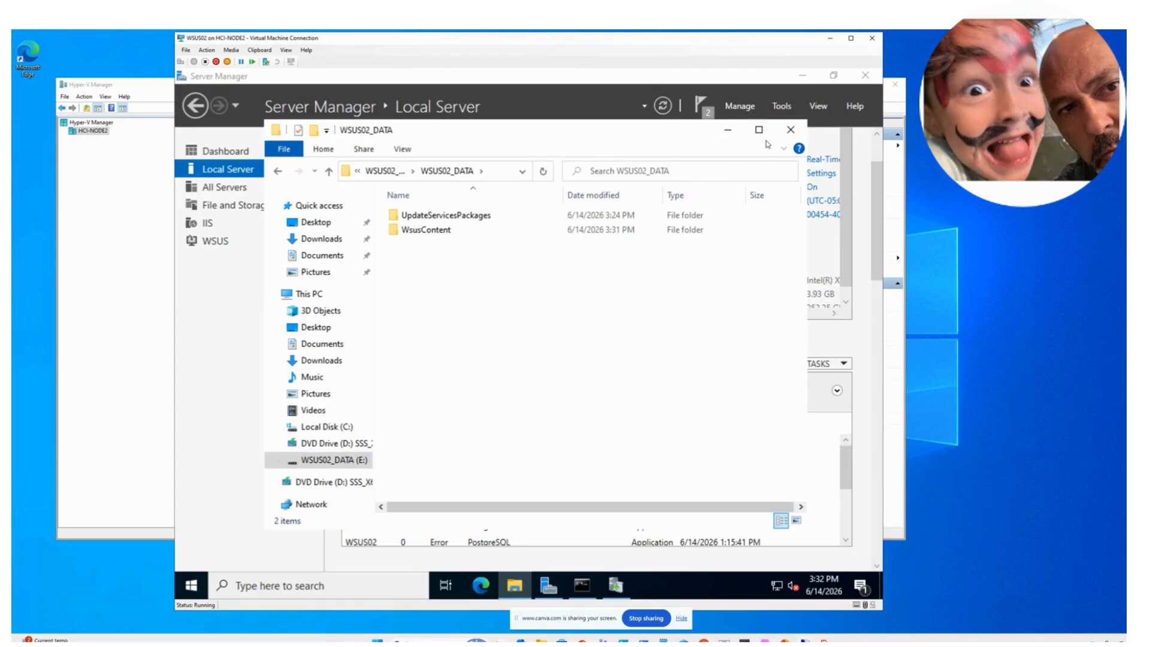
{"action": "left_click", "coordinate": [724, 129]}
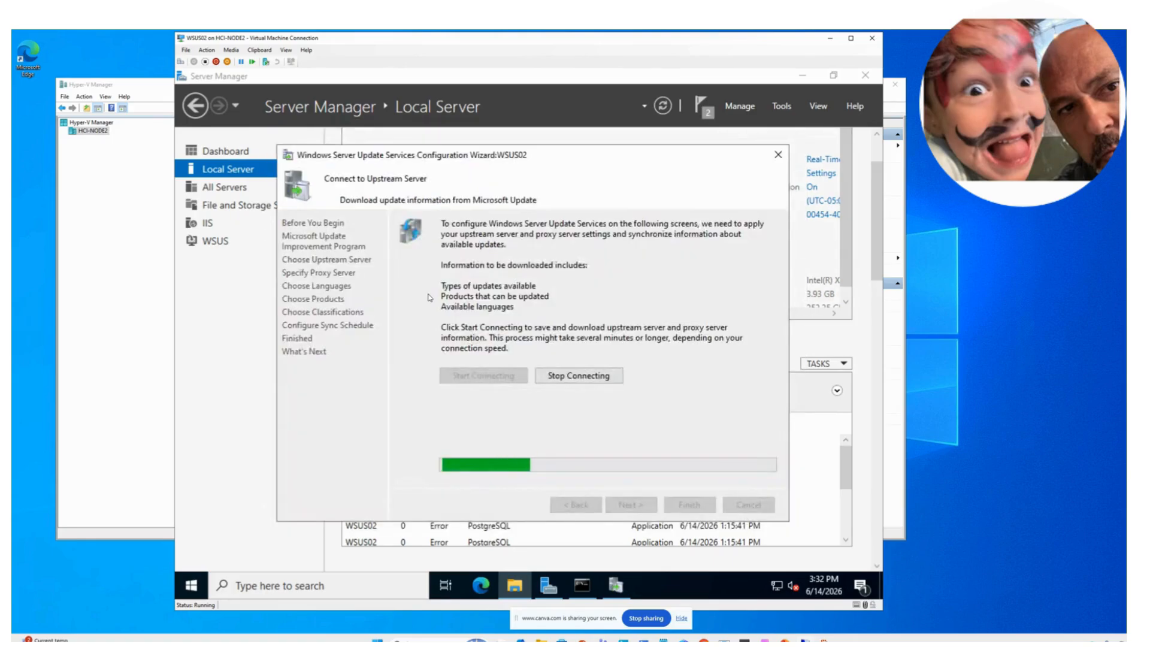